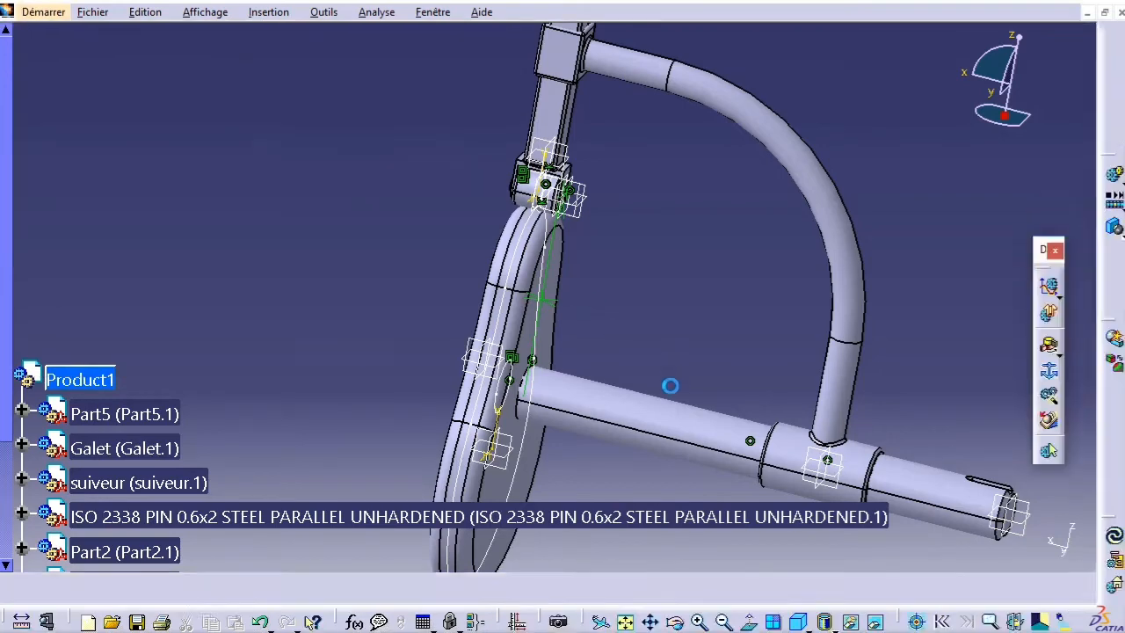
Step: Examine the cam, follower, bracket and shaft assembly together with its component tree
middle_drag(667, 384, 610, 378)
scroll(610, 378, up, 2)
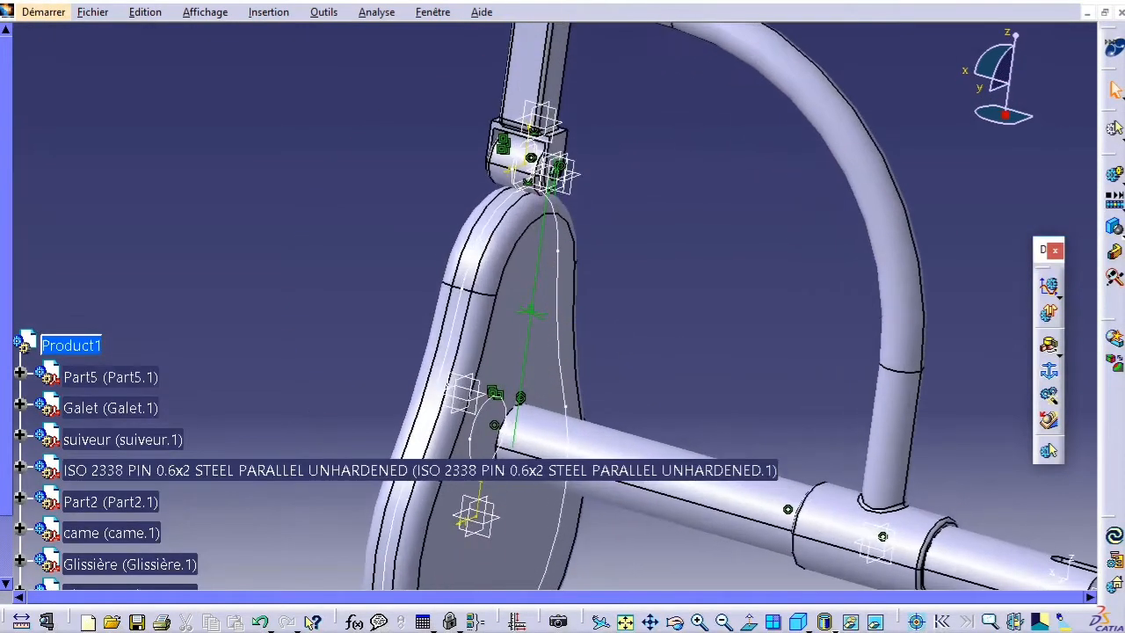
click(22, 403)
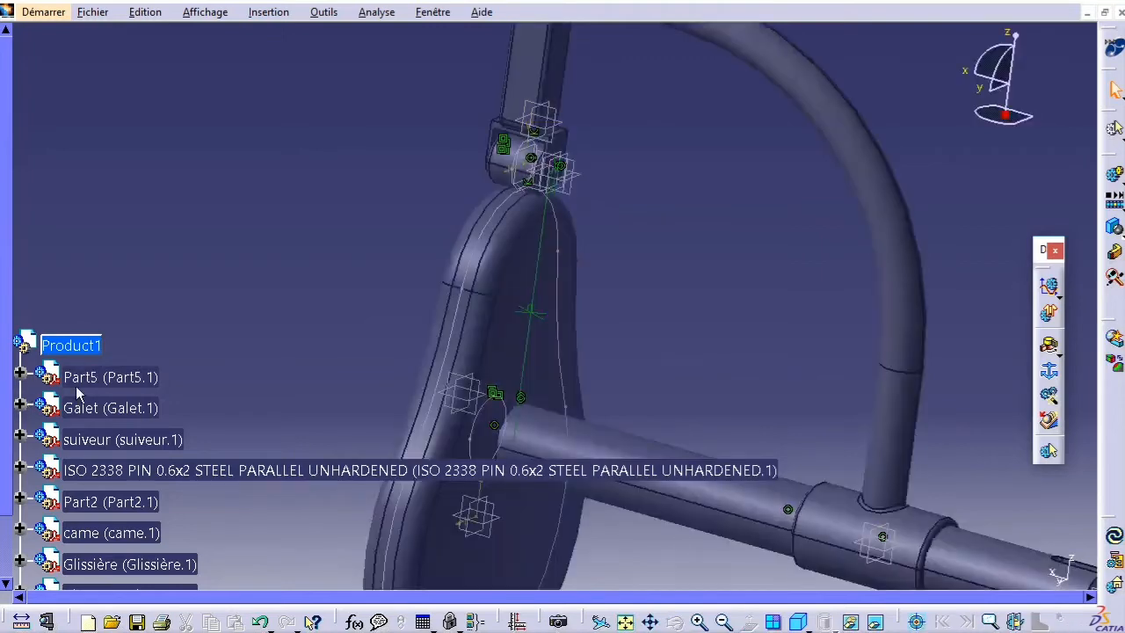
ctrl+middle_drag(77, 392, 83, 452)
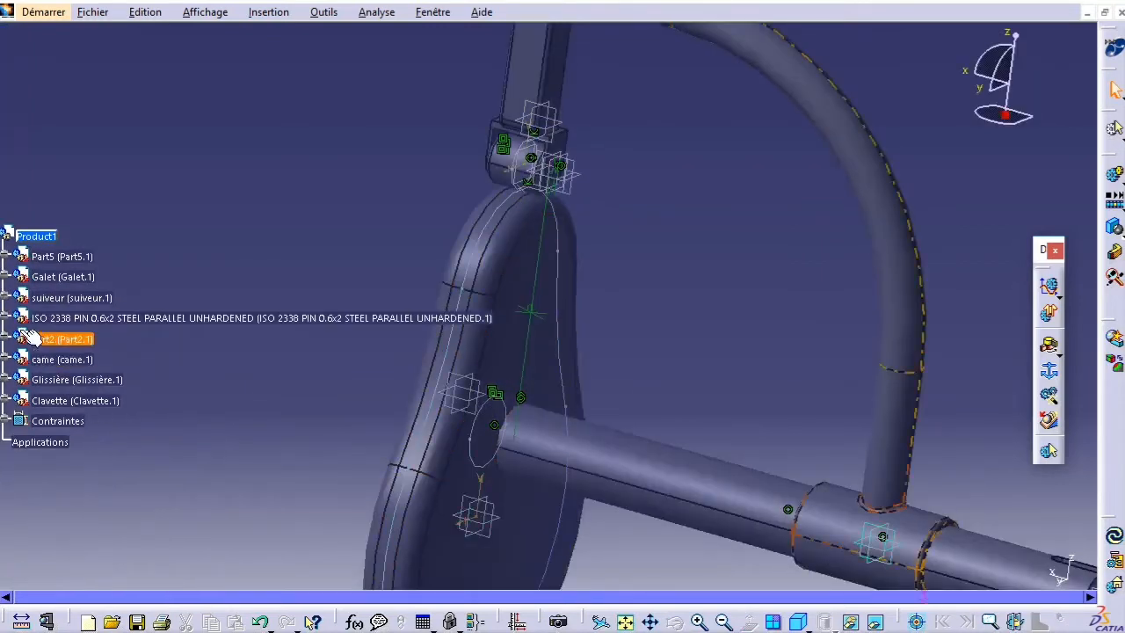
click(4, 310)
middle_drag(532, 464, 665, 423)
scroll(666, 423, up, 1)
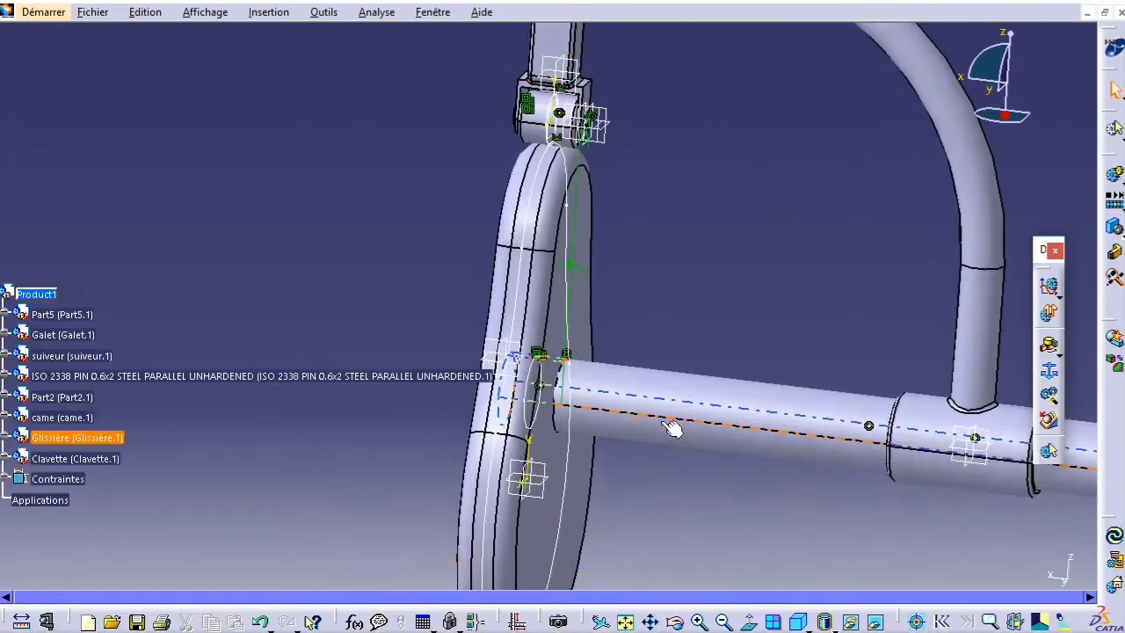
middle_drag(754, 455, 720, 452)
scroll(670, 343, up, 1)
middle_drag(889, 454, 651, 440)
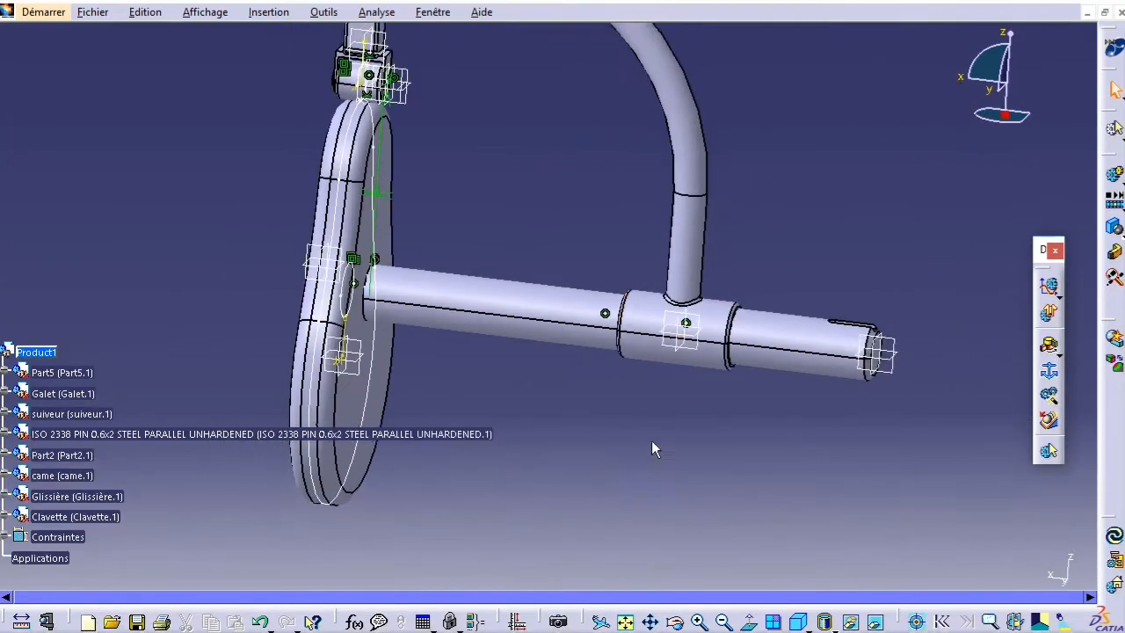
Step: Start a revolute joint and create a new mechanism named Cam system for it
click(1045, 349)
middle_drag(642, 332, 644, 233)
click(739, 413)
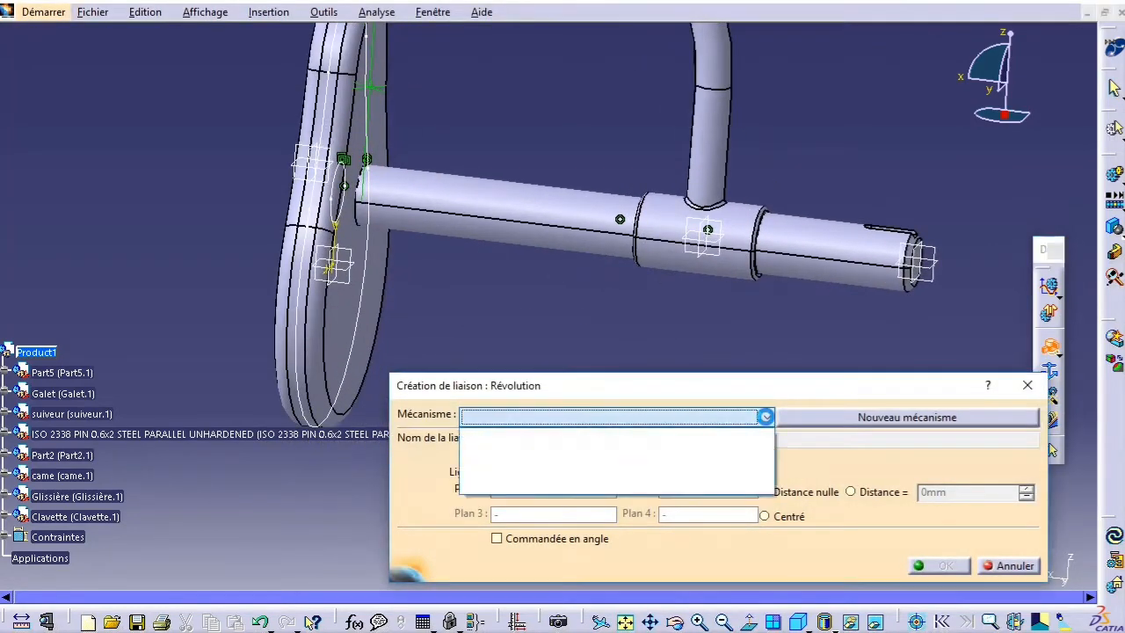
click(733, 391)
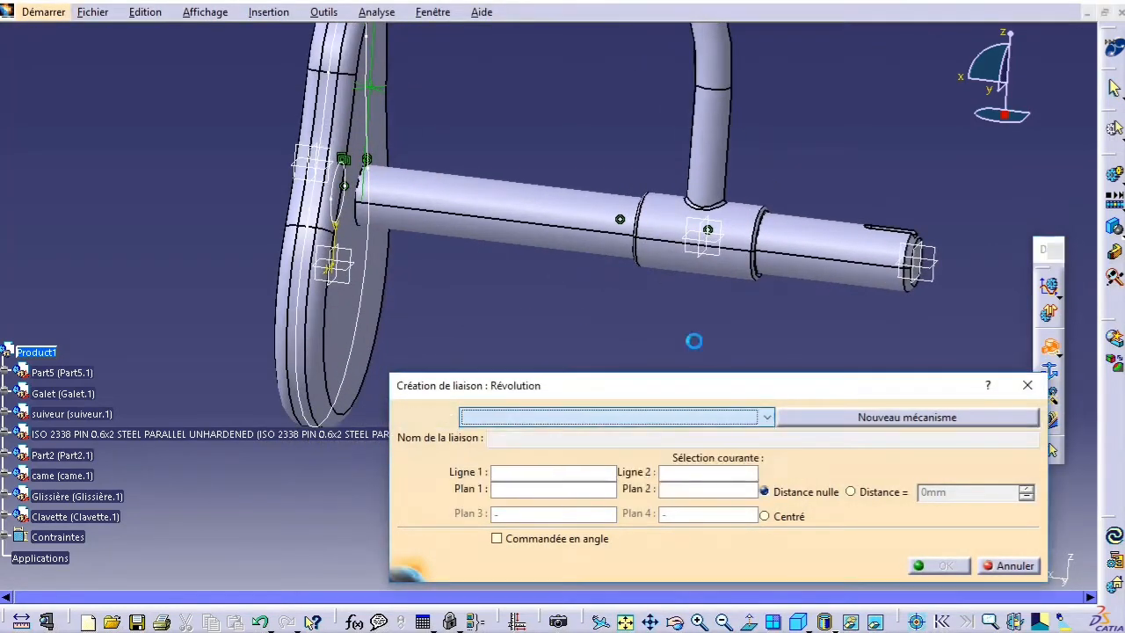
click(866, 420)
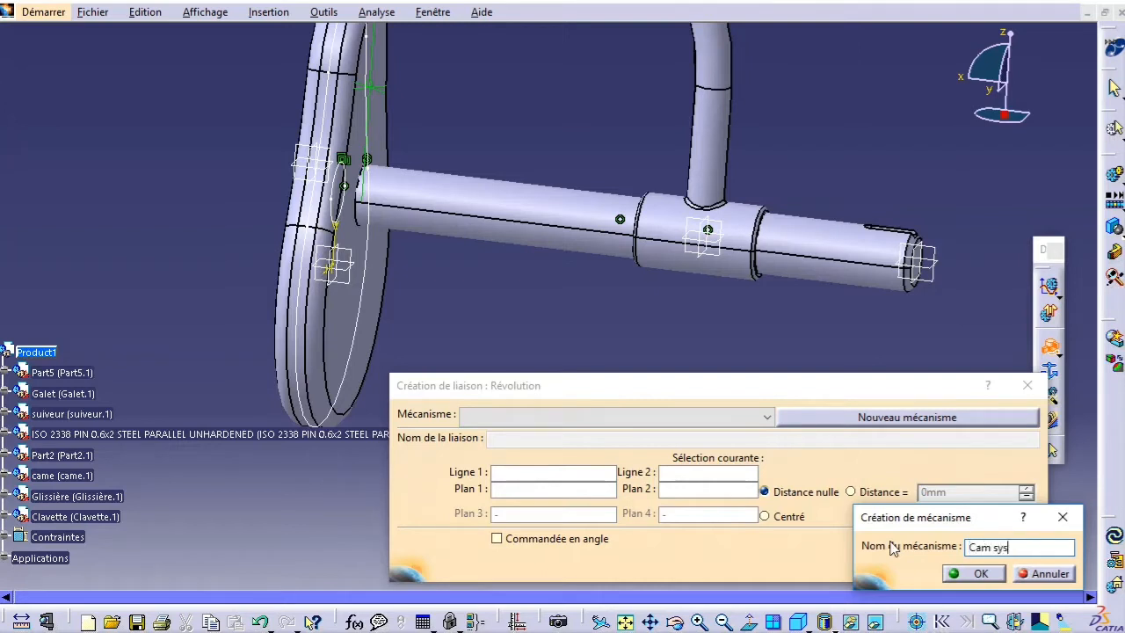
text(Cam system)
key(Return)
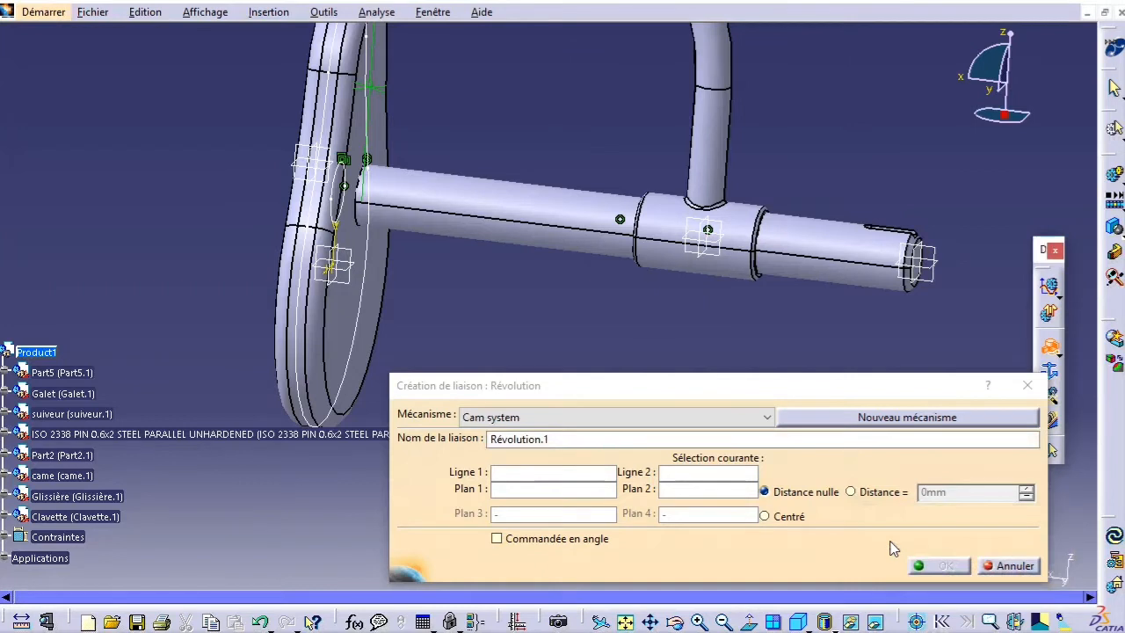
Step: Create a revolute joint between Part2 and Glissière using their axes, the shaft's end face, the sleeve's end face and the Distance option
click(609, 244)
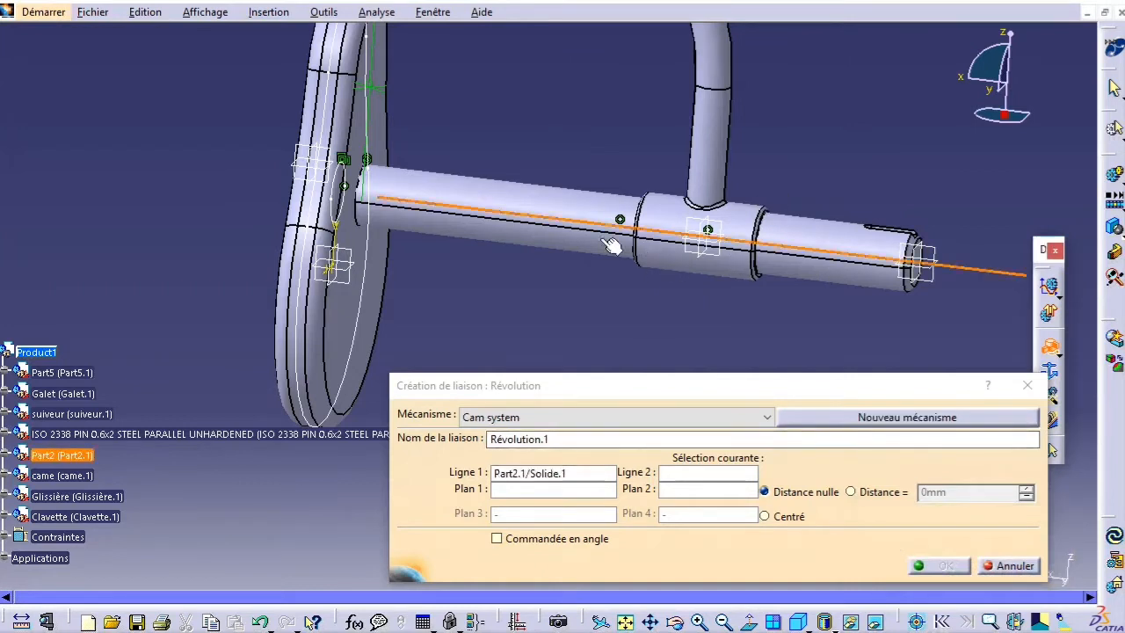
click(576, 201)
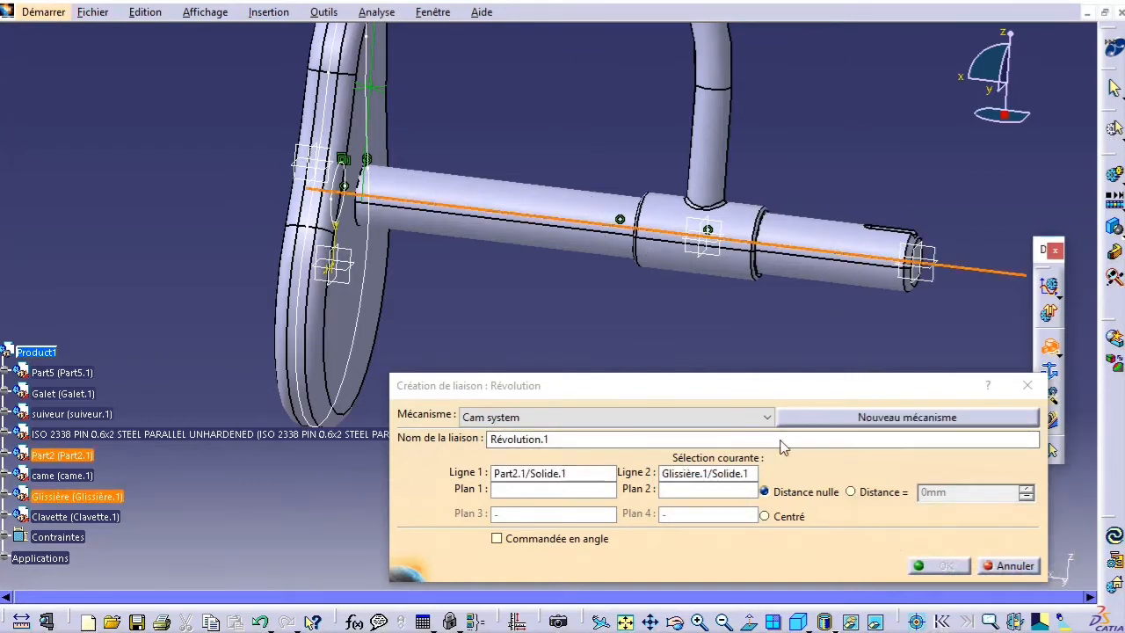
middle_drag(766, 261, 724, 237)
middle_drag(861, 301, 840, 219)
click(901, 208)
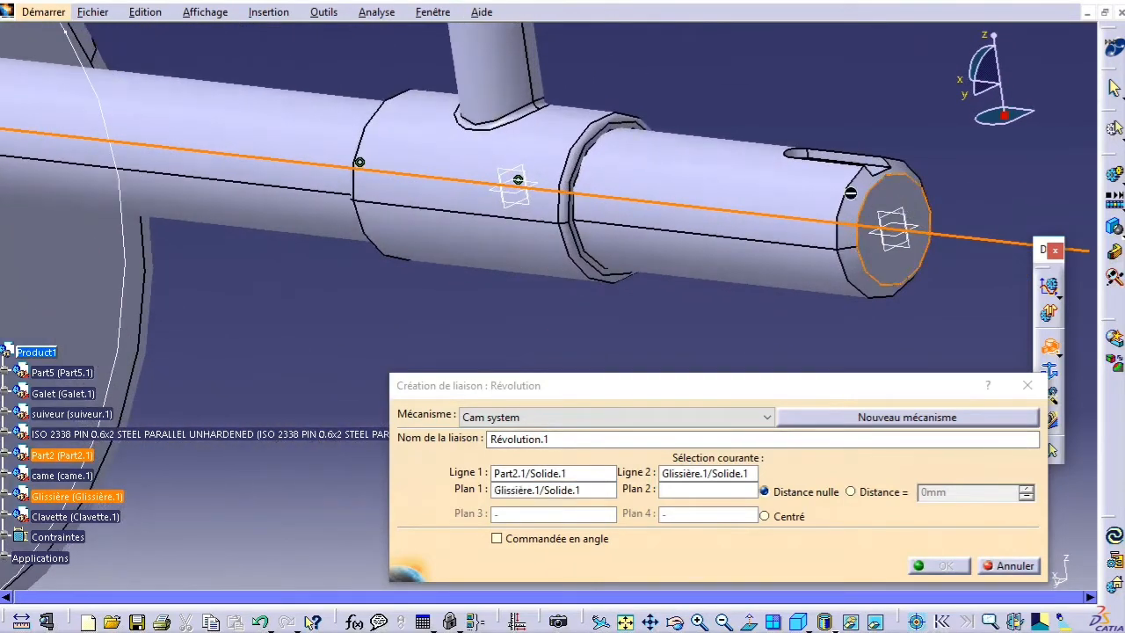
middle_drag(731, 160, 793, 68)
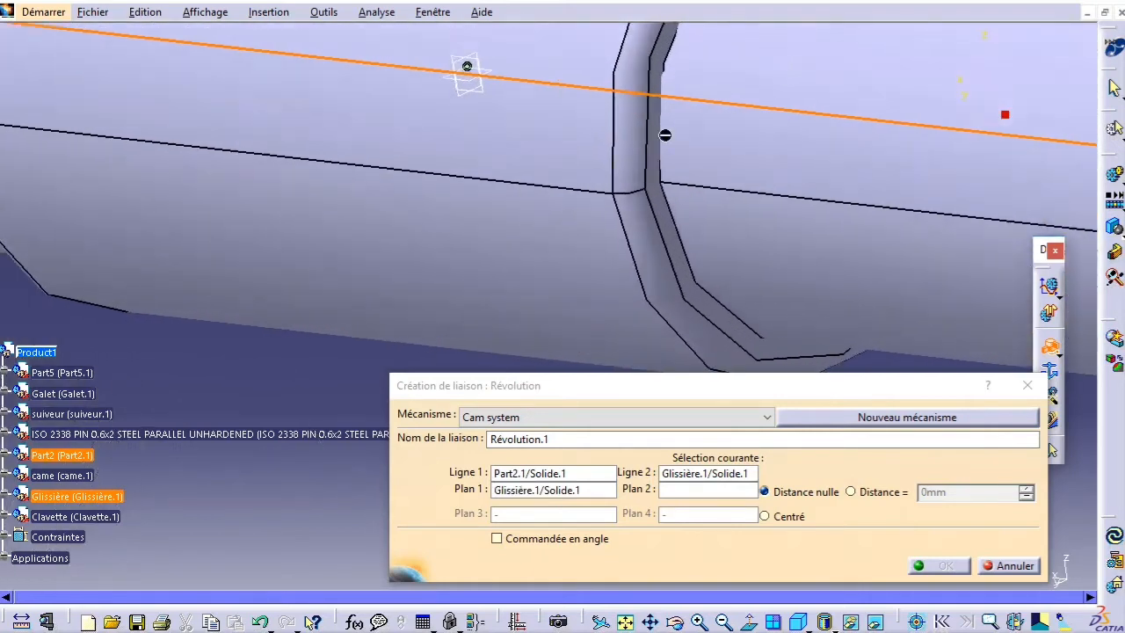
click(663, 179)
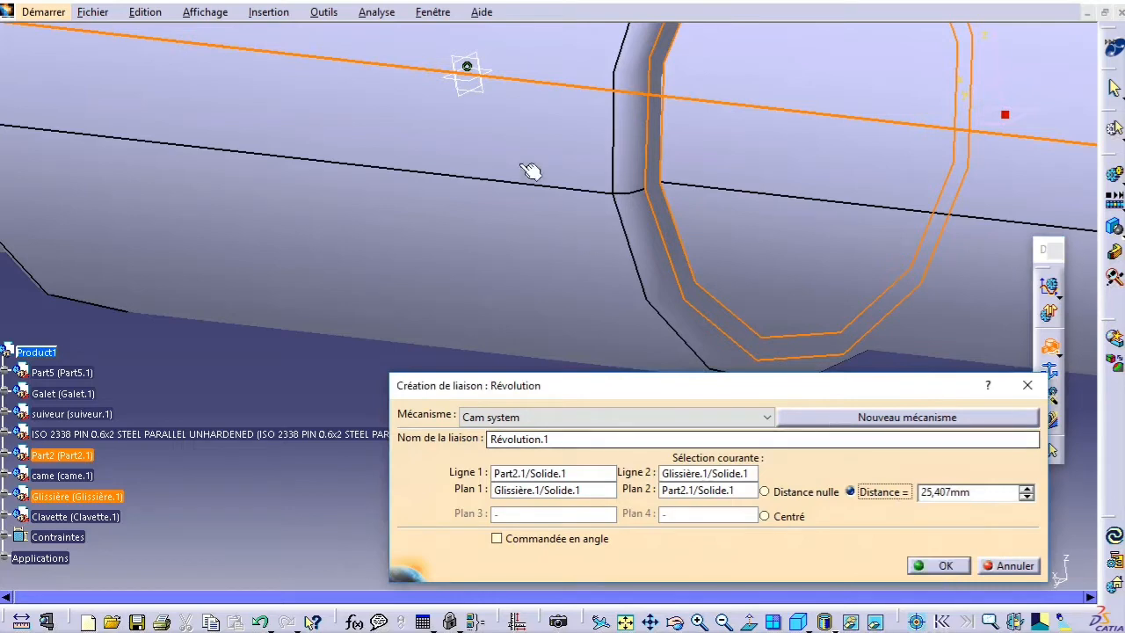
middle_drag(525, 165, 690, 439)
middle_drag(556, 289, 675, 348)
middle_drag(457, 202, 554, 176)
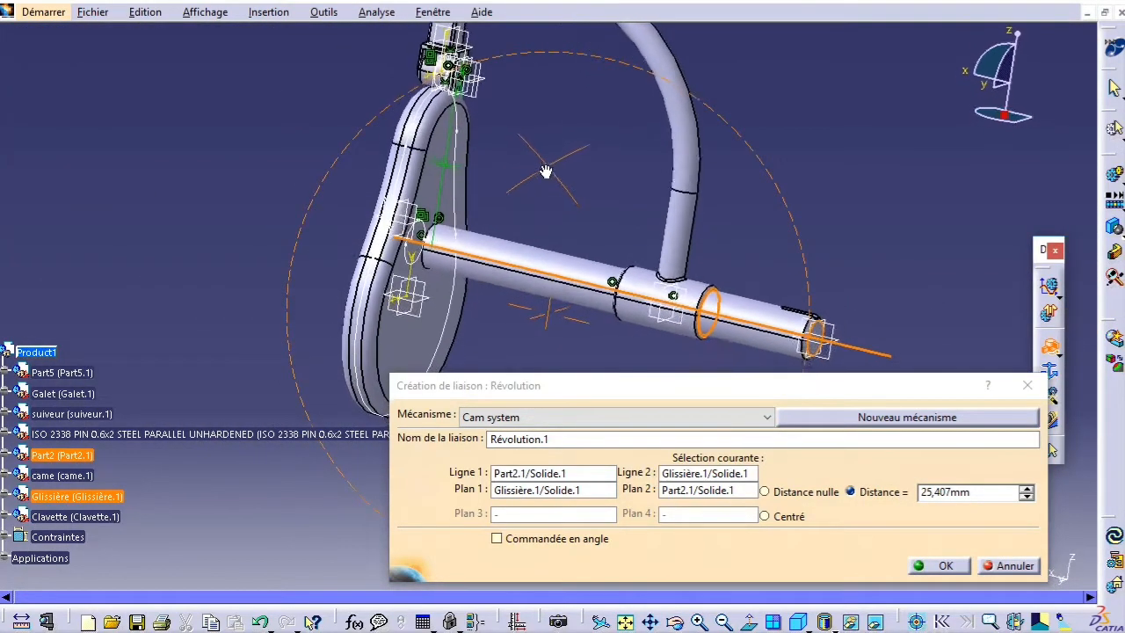
click(936, 567)
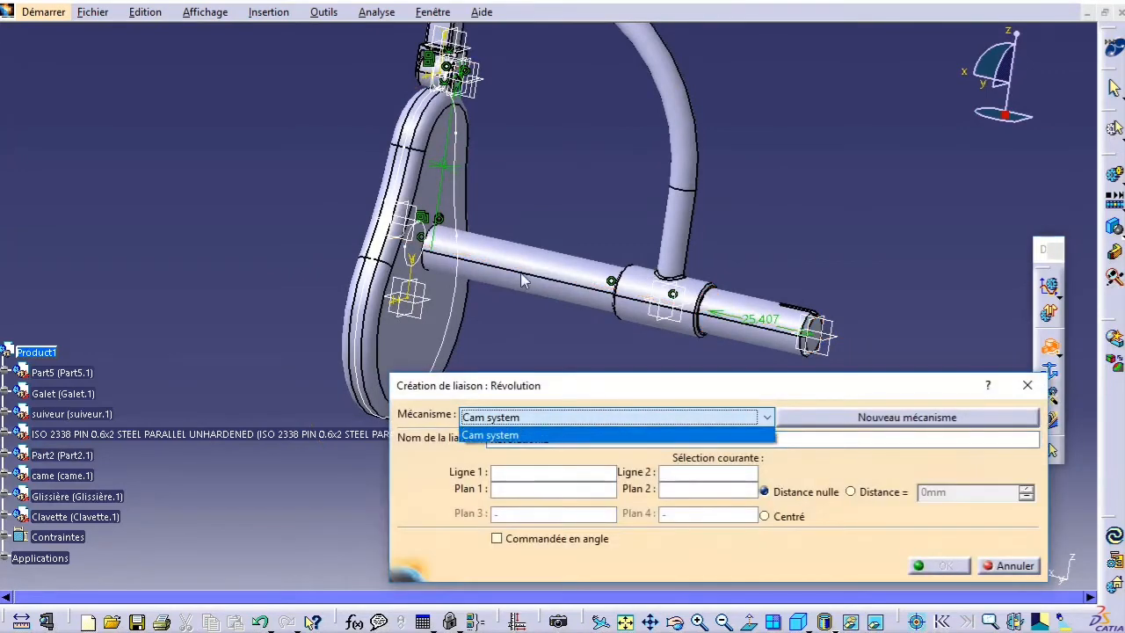
Step: Create a revolute joint between Galet and Part5 using the roller and pin axes, one plane on each part and the Distance option
click(517, 320)
middle_drag(477, 187, 751, 339)
click(546, 187)
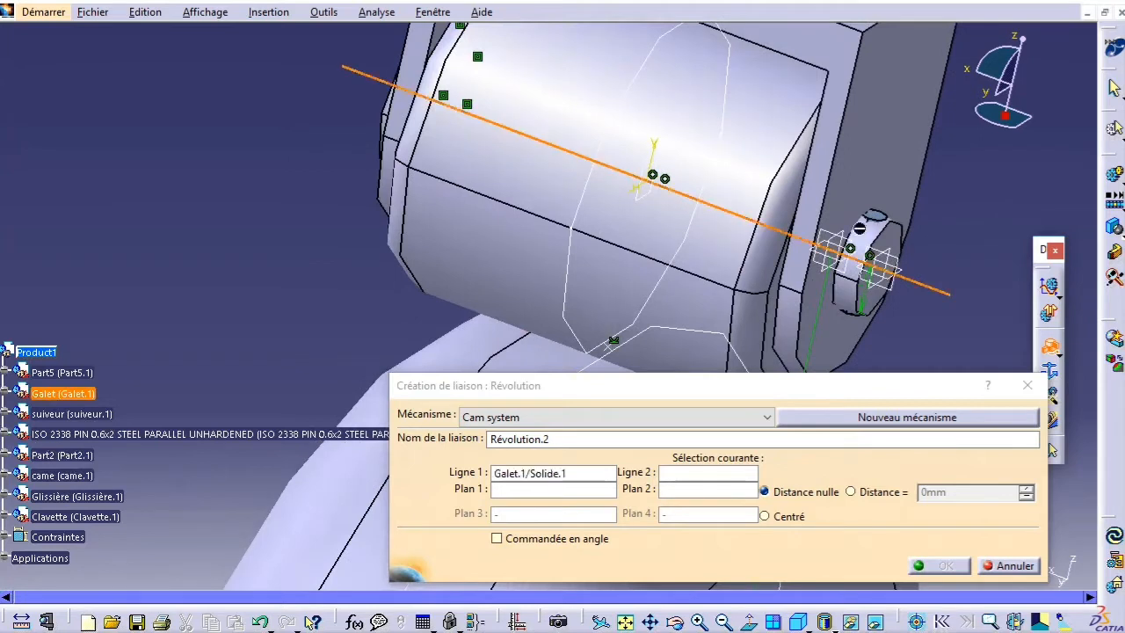
click(862, 227)
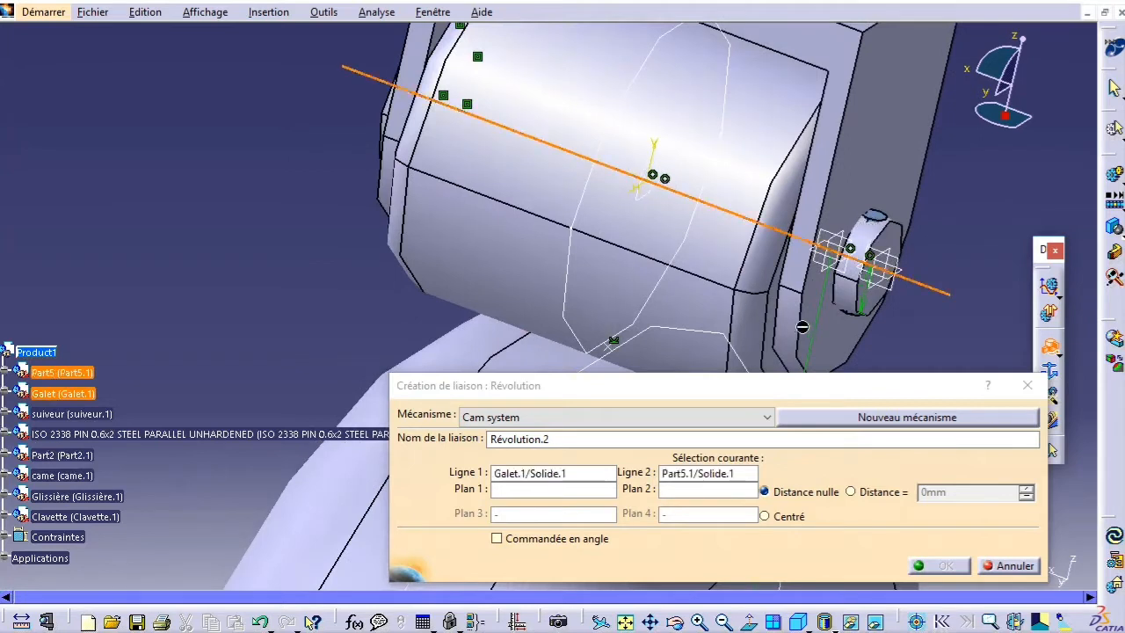
click(777, 315)
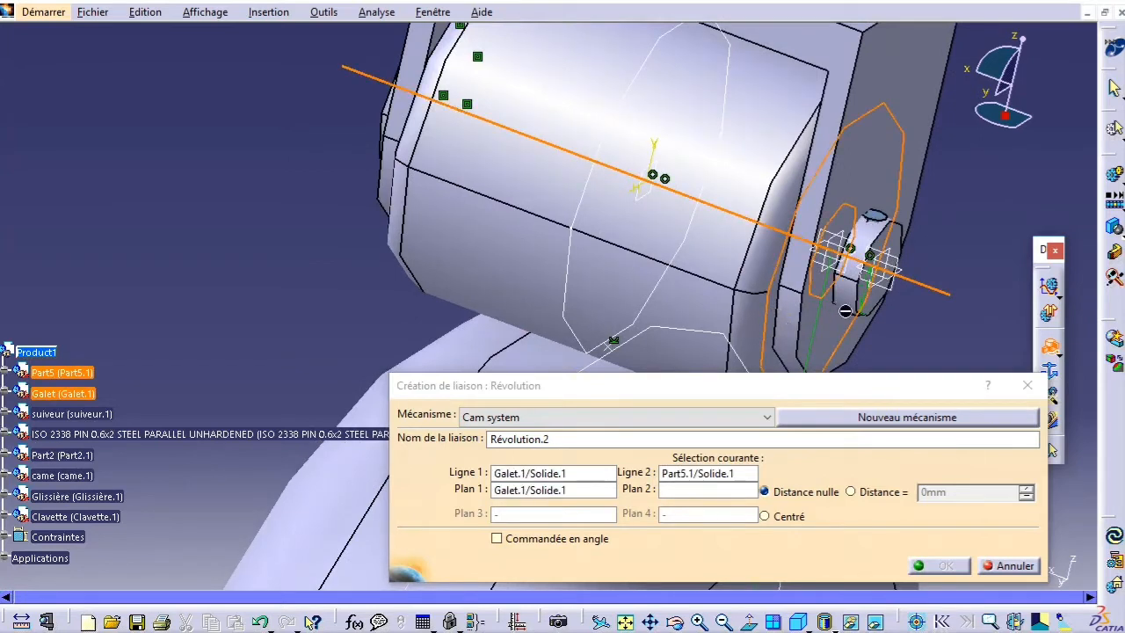
click(879, 305)
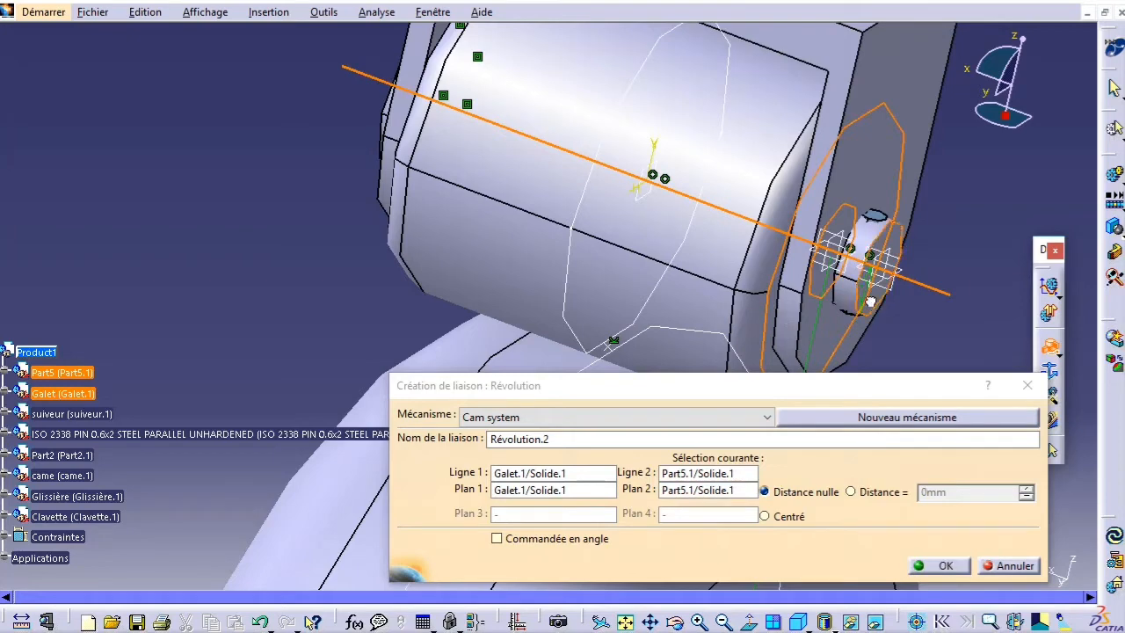
click(875, 492)
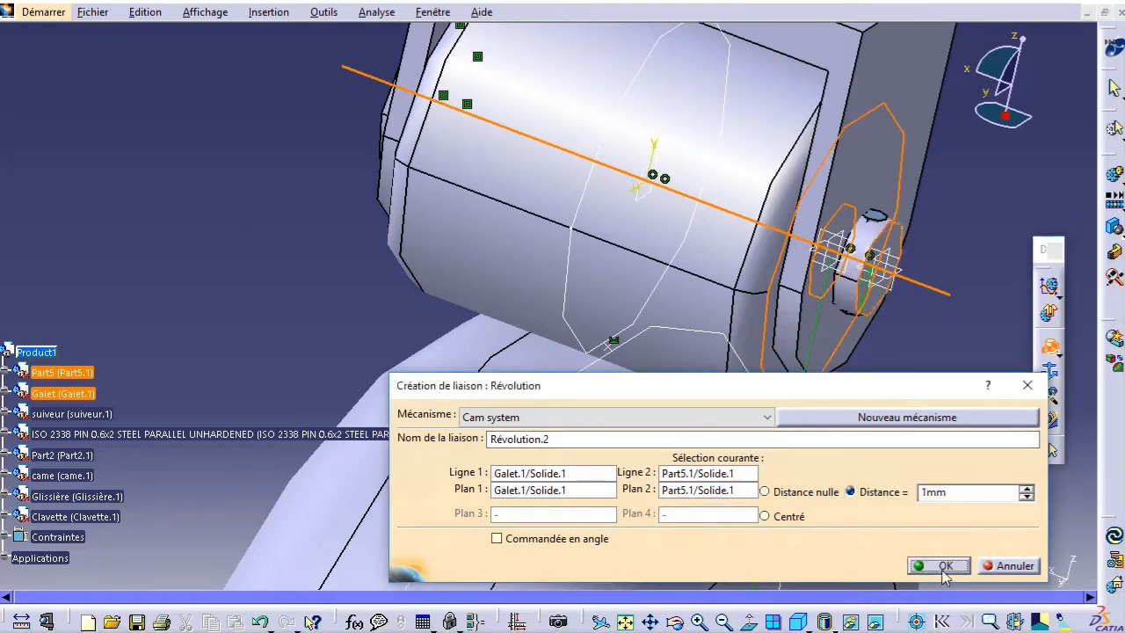
click(940, 566)
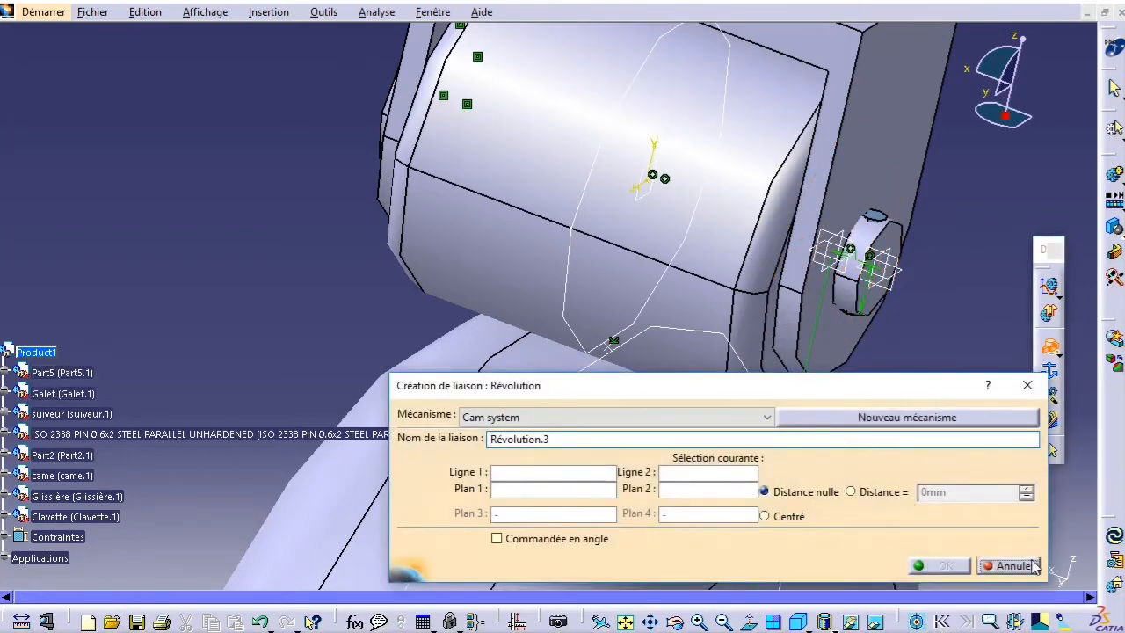
click(1008, 566)
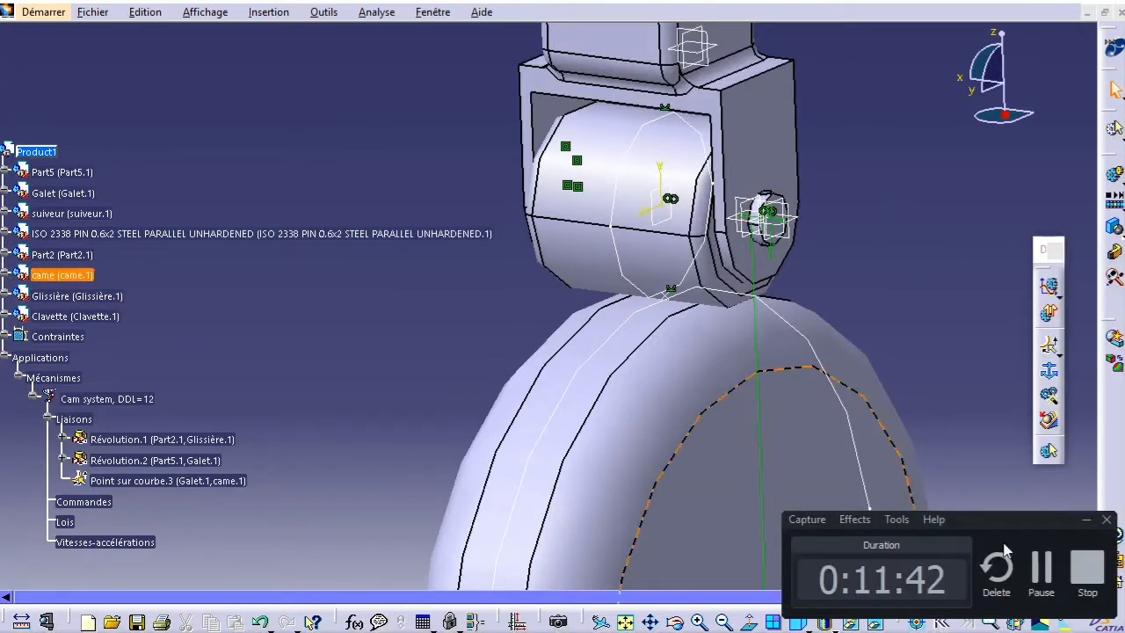
Step: Create a roll curve joint between the Galet circle sketch and the came profile sketch
click(1058, 356)
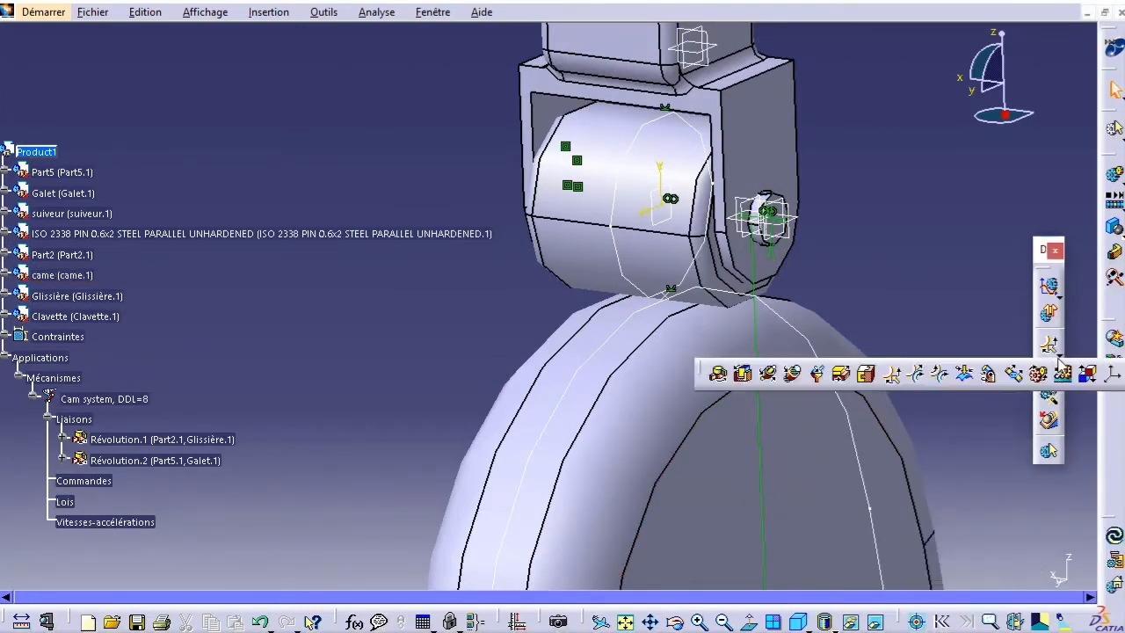
click(941, 376)
click(625, 268)
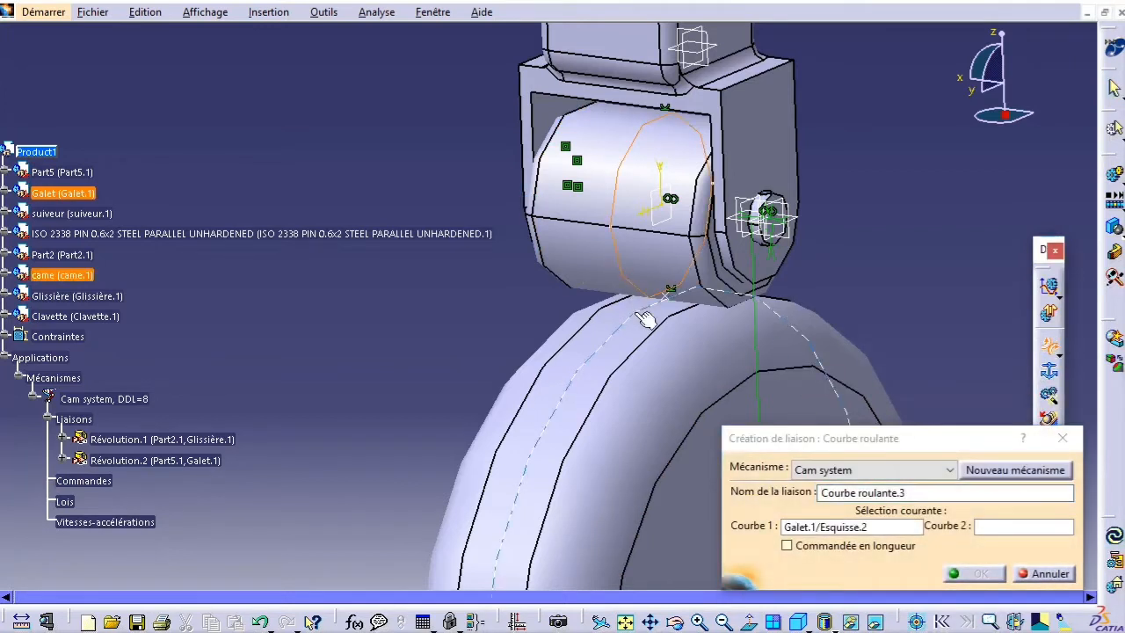
middle_drag(593, 369, 598, 450)
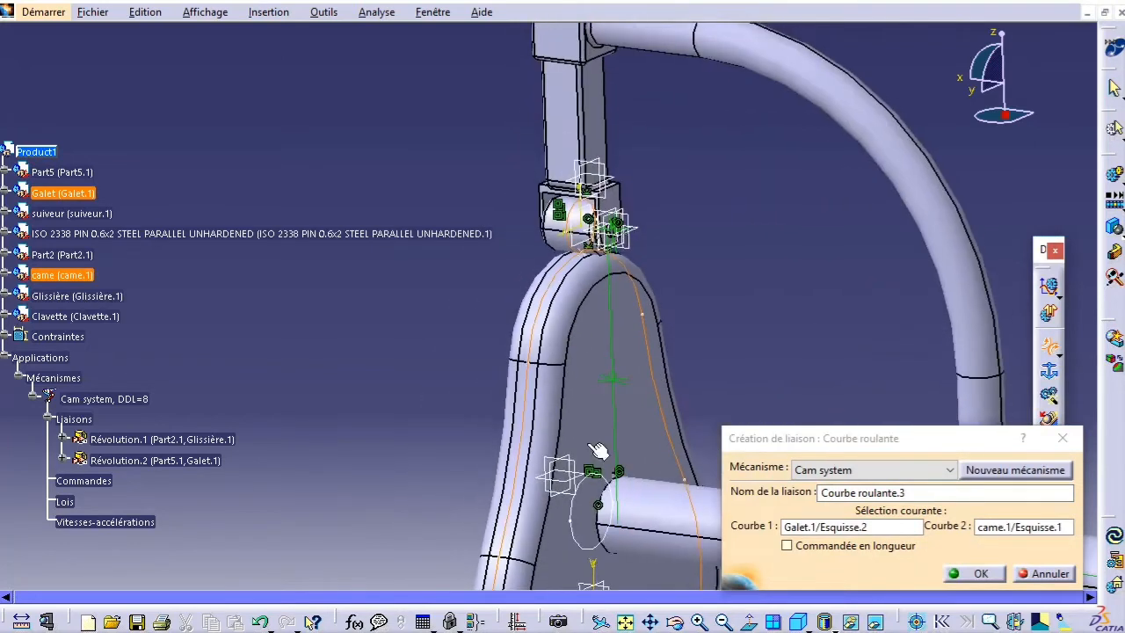
click(998, 574)
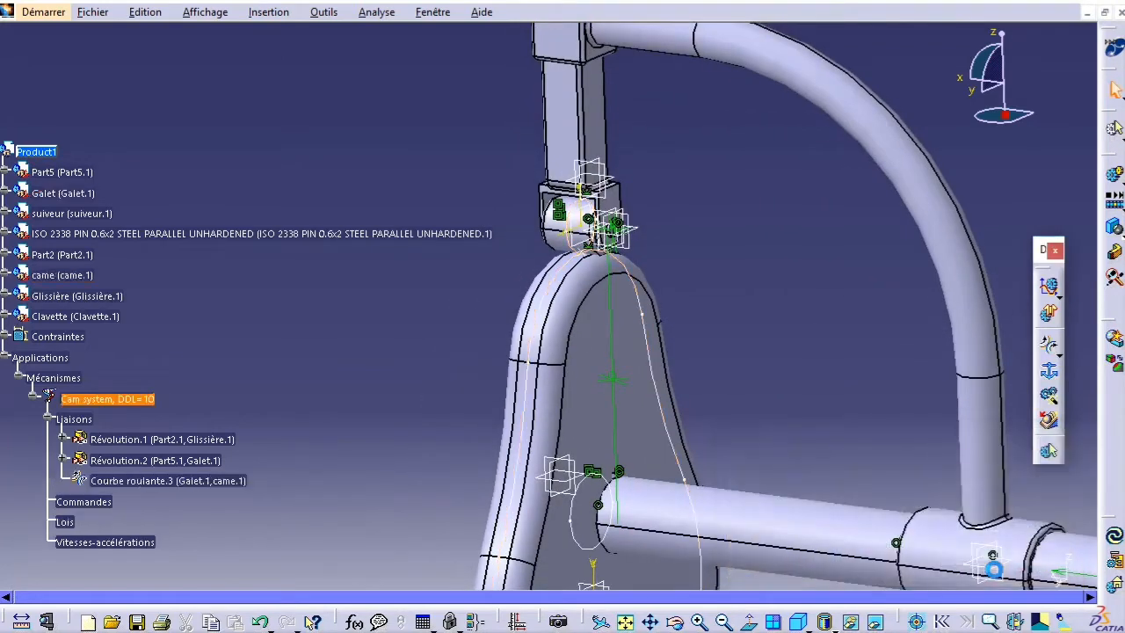
Step: Start a prismatic joint with a lengthwise edge of suiveur as Line 1 and the matching edge of Part2's guide as Line 2
middle_drag(655, 219, 670, 356)
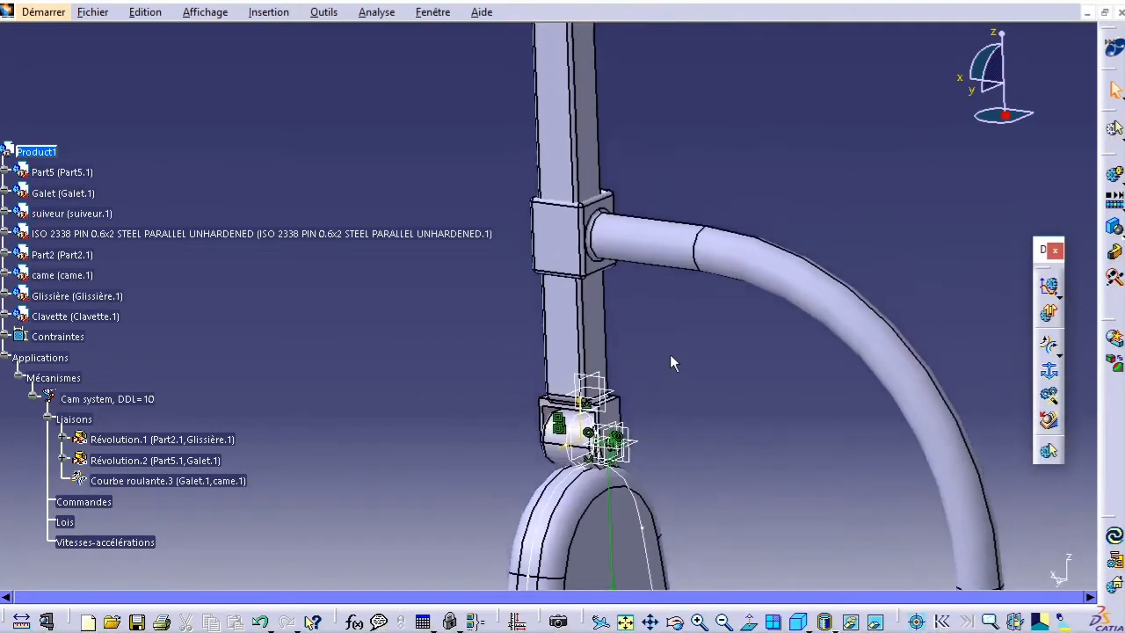
click(1060, 352)
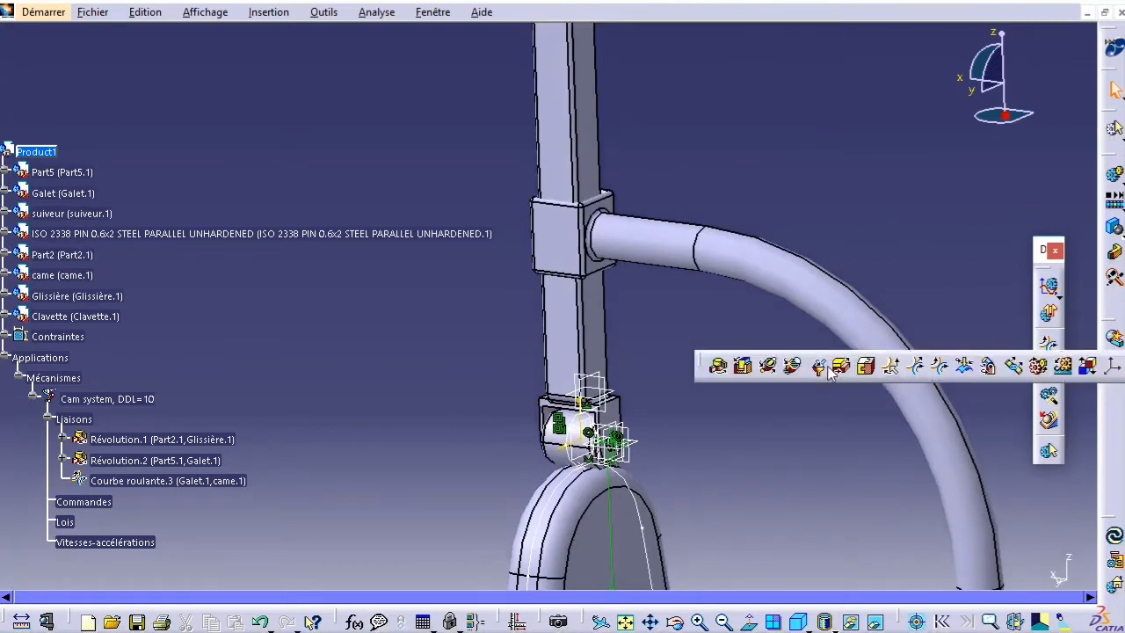
click(745, 365)
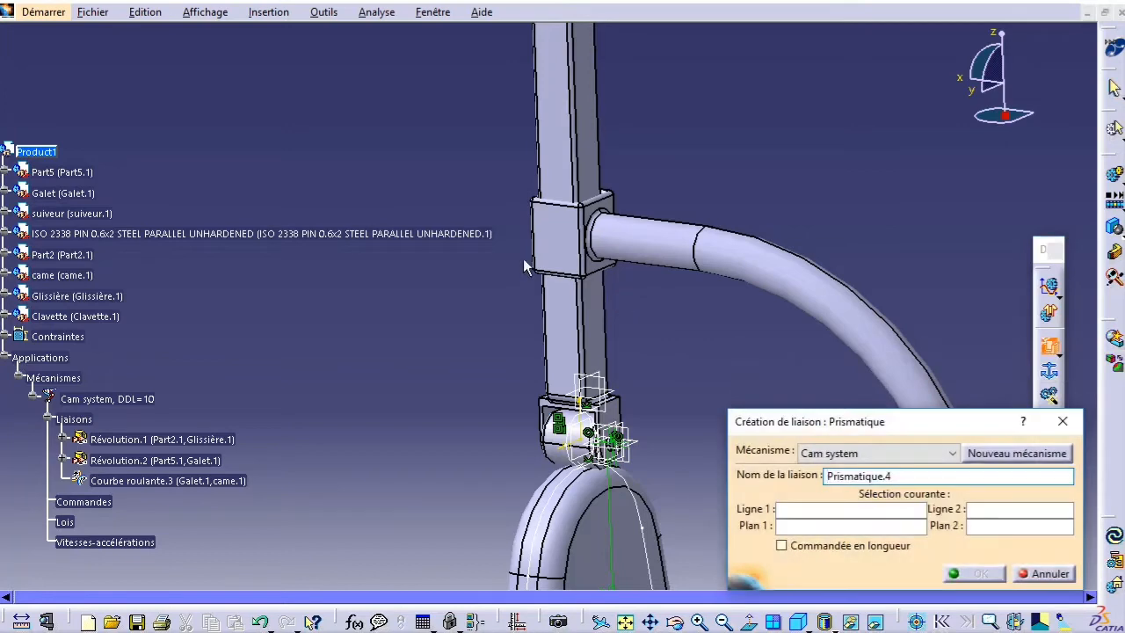
middle_drag(523, 258, 542, 207)
click(548, 213)
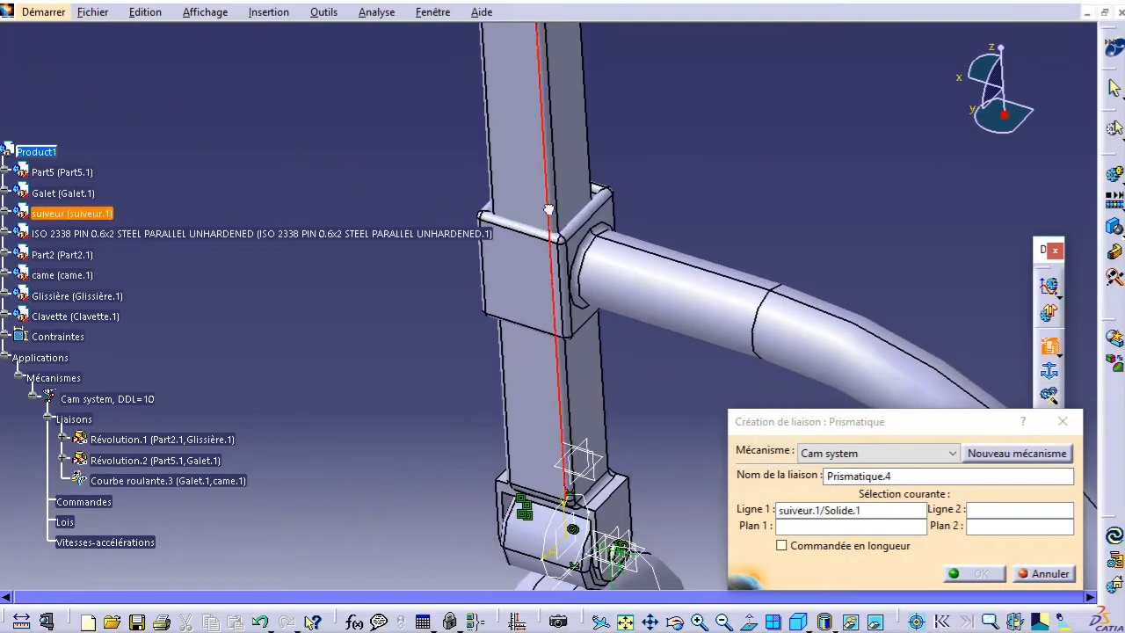
click(563, 281)
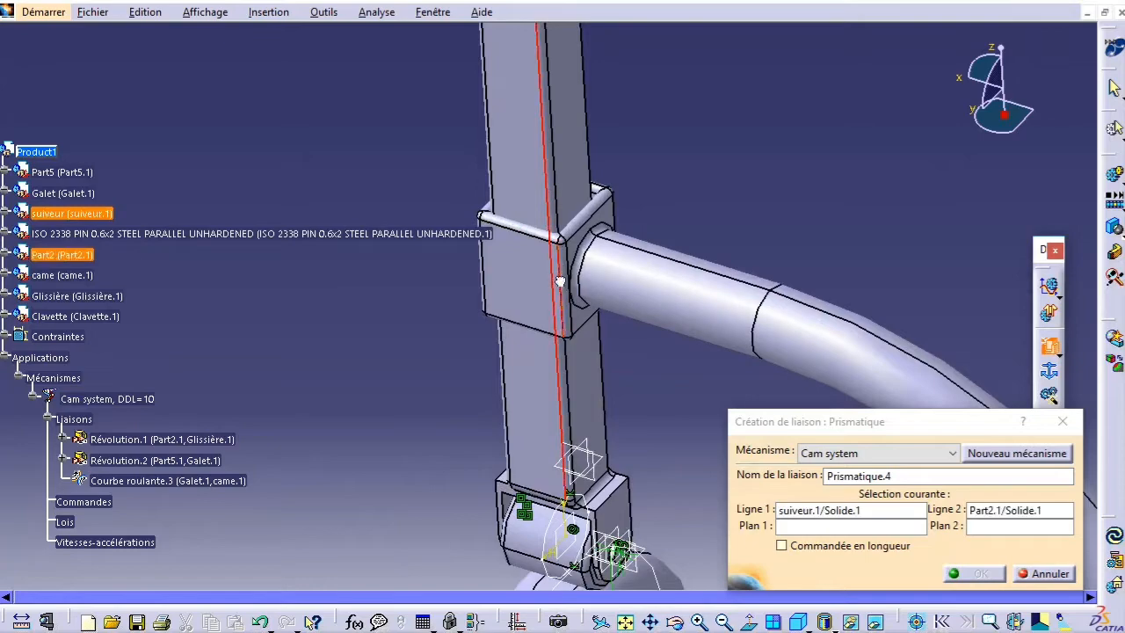
Step: Set a flat face of suiveur as Plane 1 of the prismatic joint
middle_drag(540, 205, 744, 397)
click(743, 427)
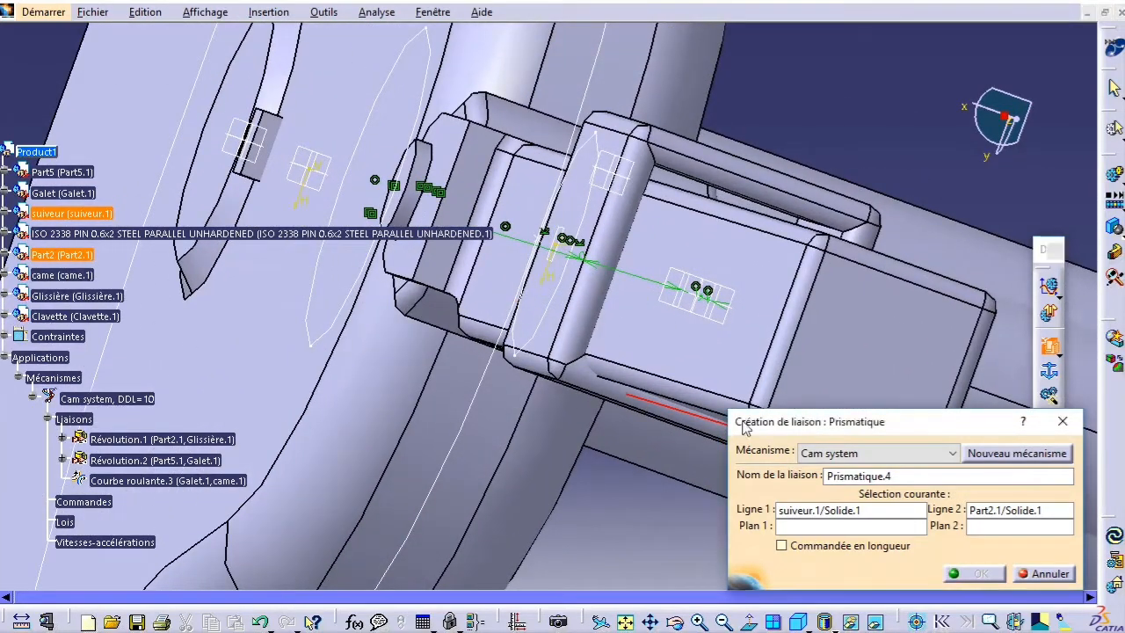
middle_drag(685, 302, 644, 233)
click(598, 289)
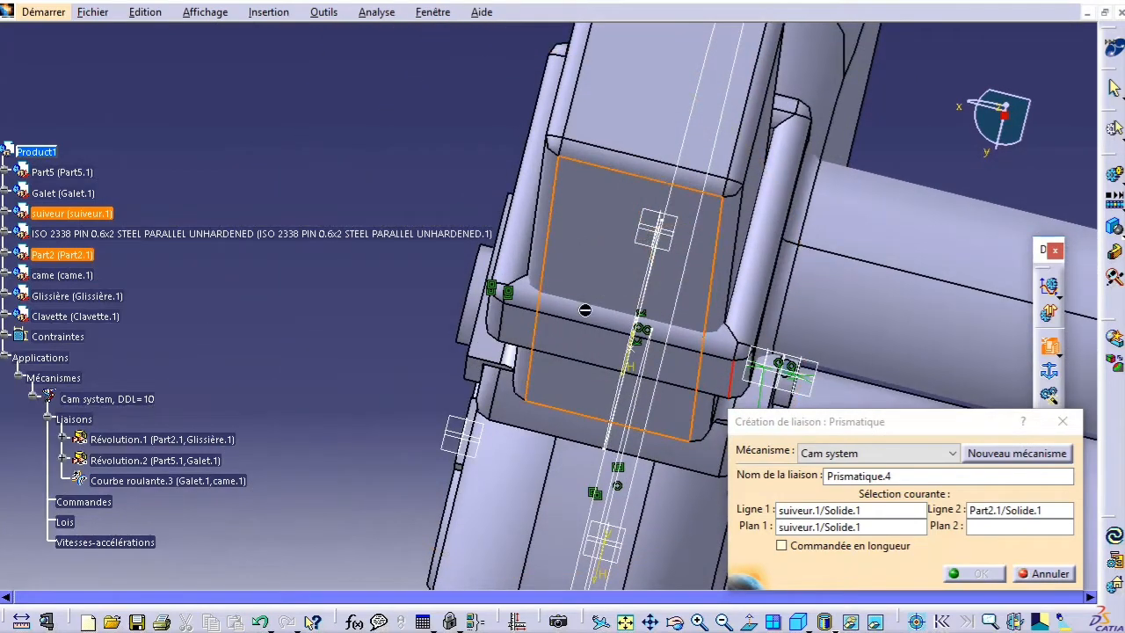
Step: Hide suiveur to expose the inner faces of Part2's square guide
right_click(605, 247)
click(620, 301)
middle_drag(595, 290, 555, 416)
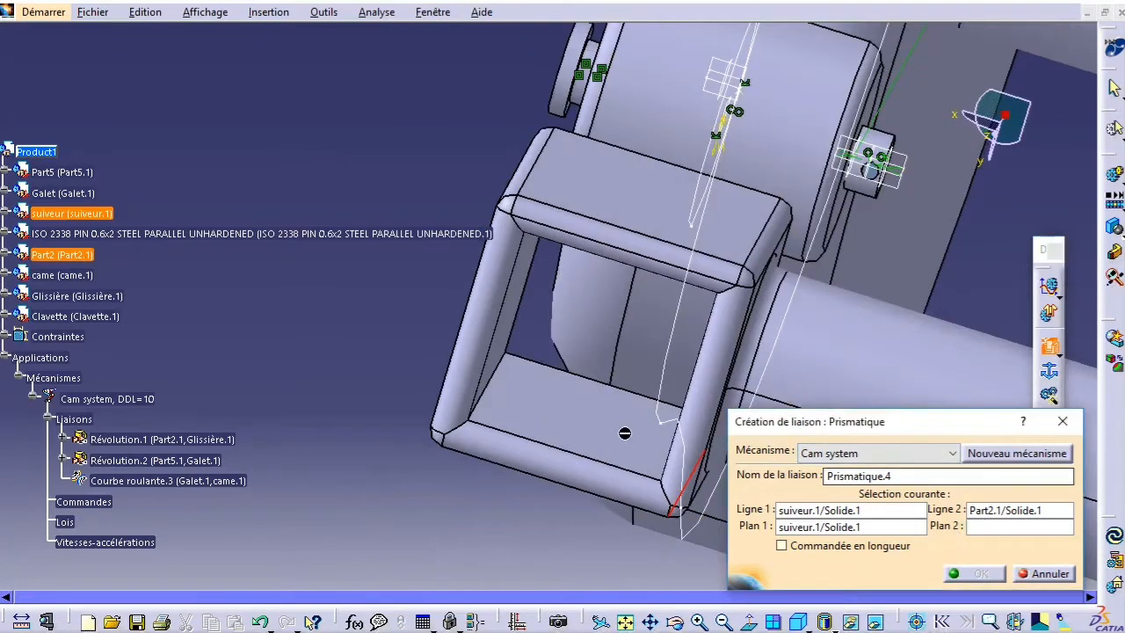
middle_drag(528, 378, 588, 326)
click(585, 326)
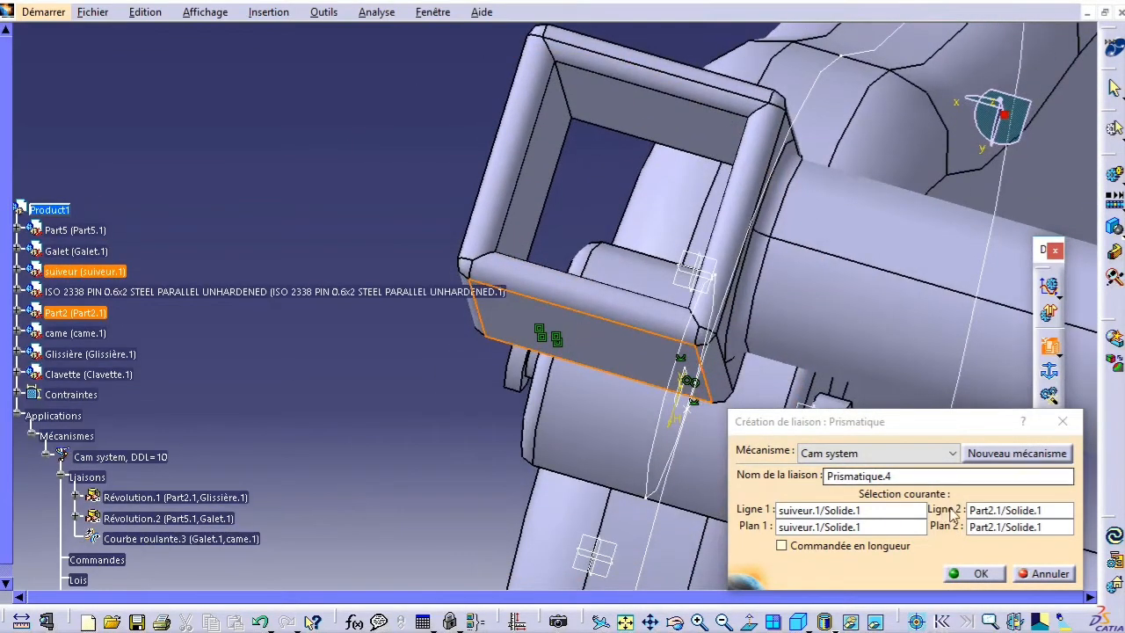
click(1042, 576)
Step: Start a new prismatic joint in the Cam system mechanism with a lengthwise edge of suiveur as Line 1
middle_drag(604, 340, 530, 447)
middle_drag(604, 260, 668, 378)
middle_drag(861, 519, 799, 479)
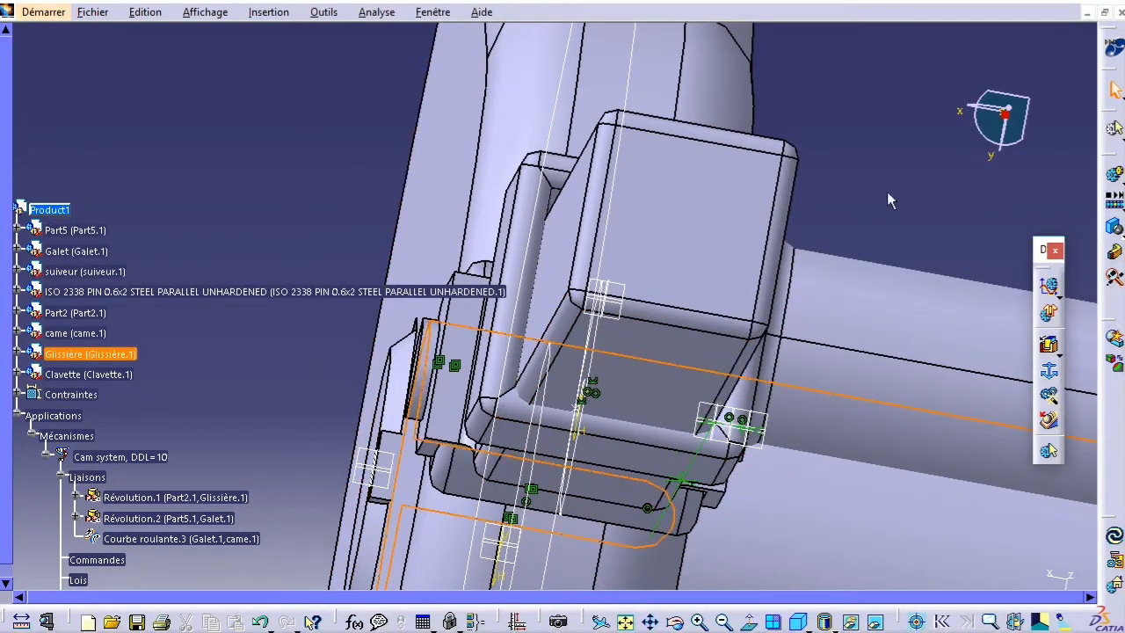
click(1045, 348)
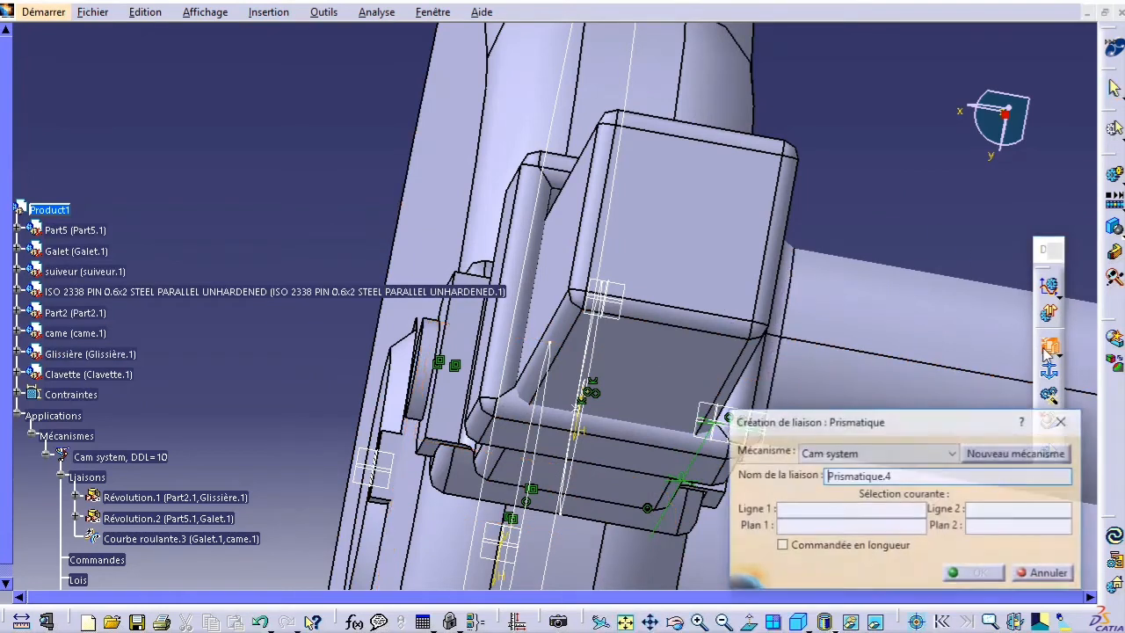
click(731, 393)
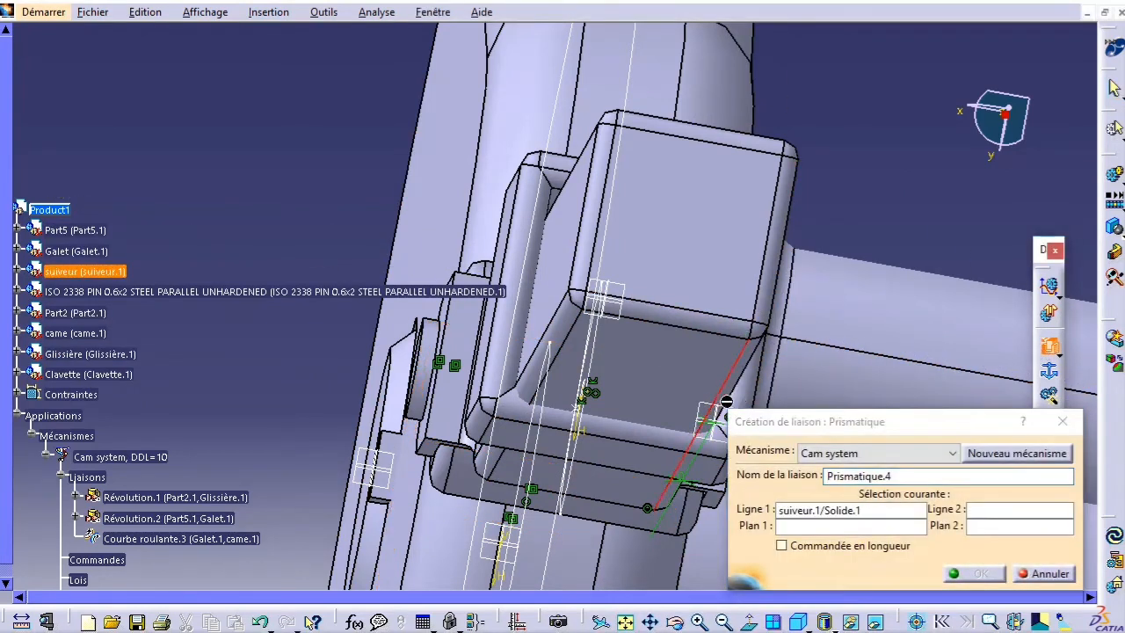
click(800, 528)
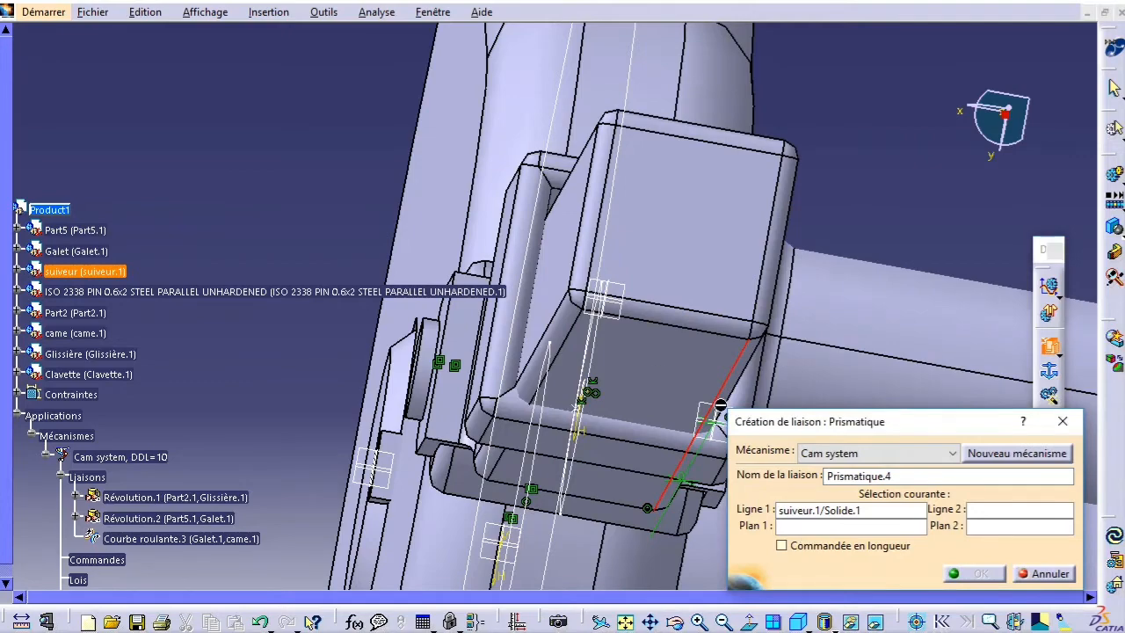
Step: Hide suiveur and set the matching inner edge of Part2's square guide as Line 2
middle_drag(720, 405, 686, 362)
right_click(647, 332)
click(663, 386)
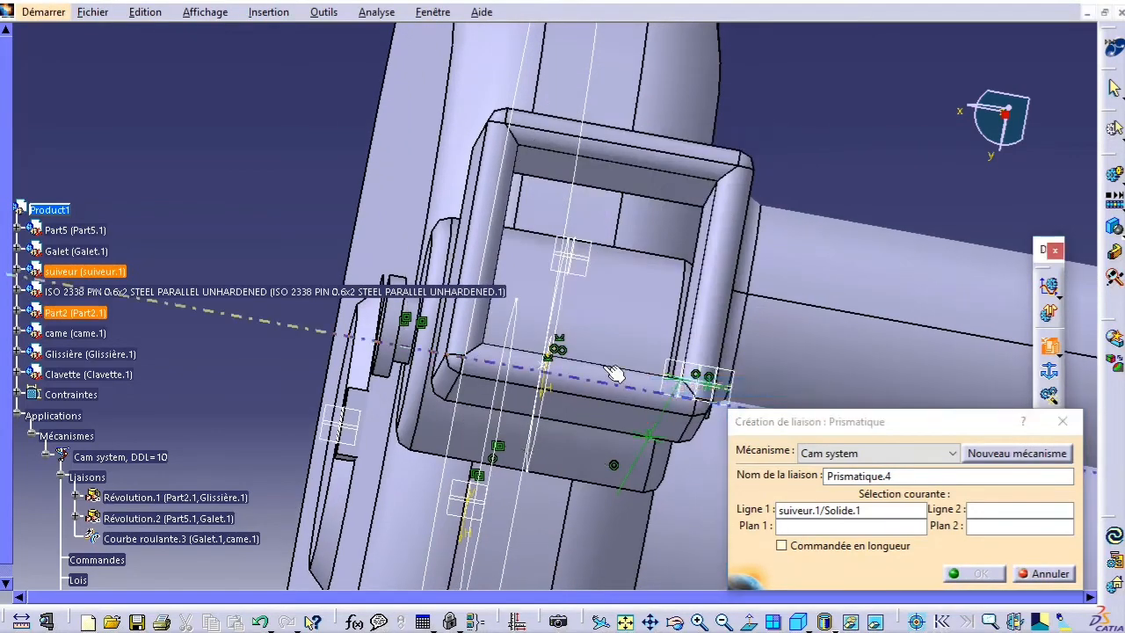
middle_drag(603, 408, 607, 180)
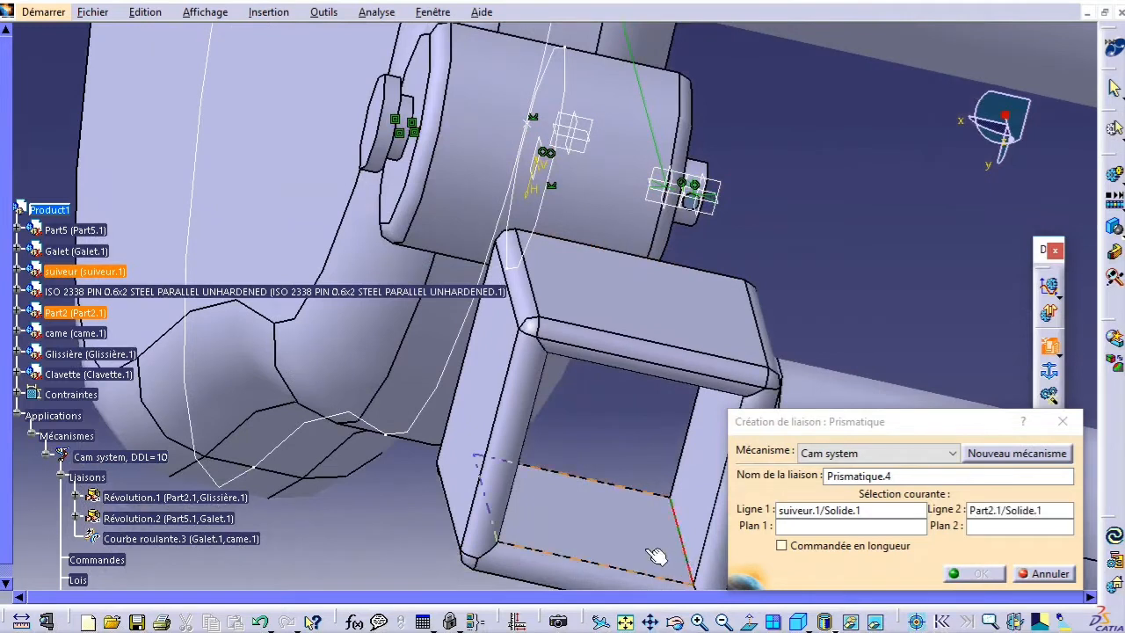
Step: Set the guide's inner face as Plane 1 and the hidden suiveur's matching face as Plane 2, and create the prismatic joint
click(654, 556)
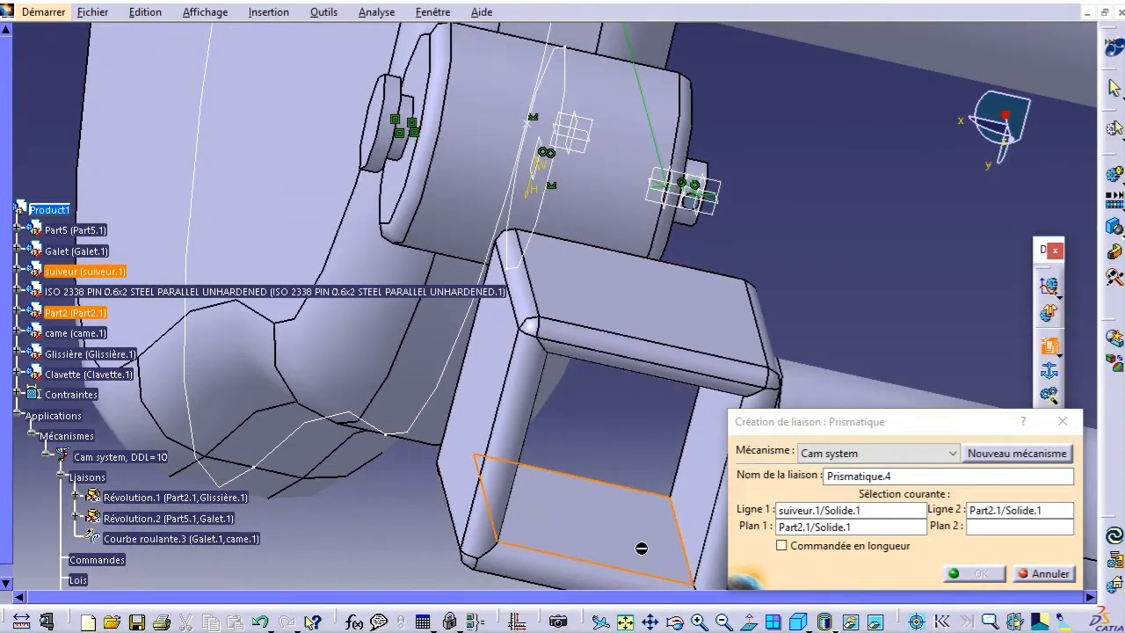
click(876, 623)
middle_drag(642, 540, 634, 345)
click(419, 48)
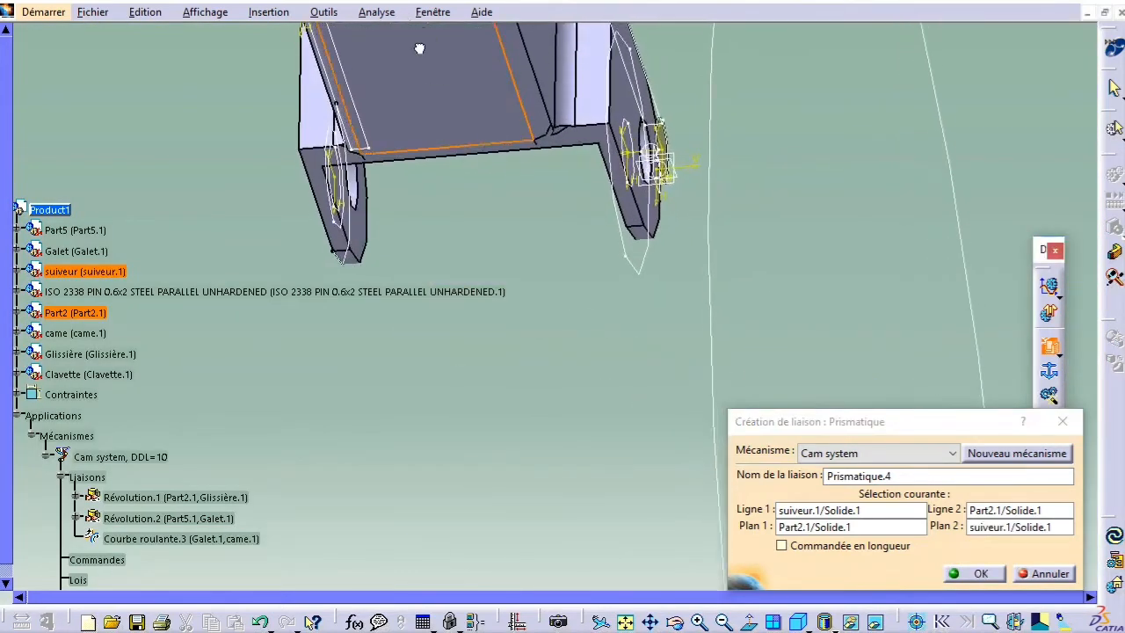
click(967, 573)
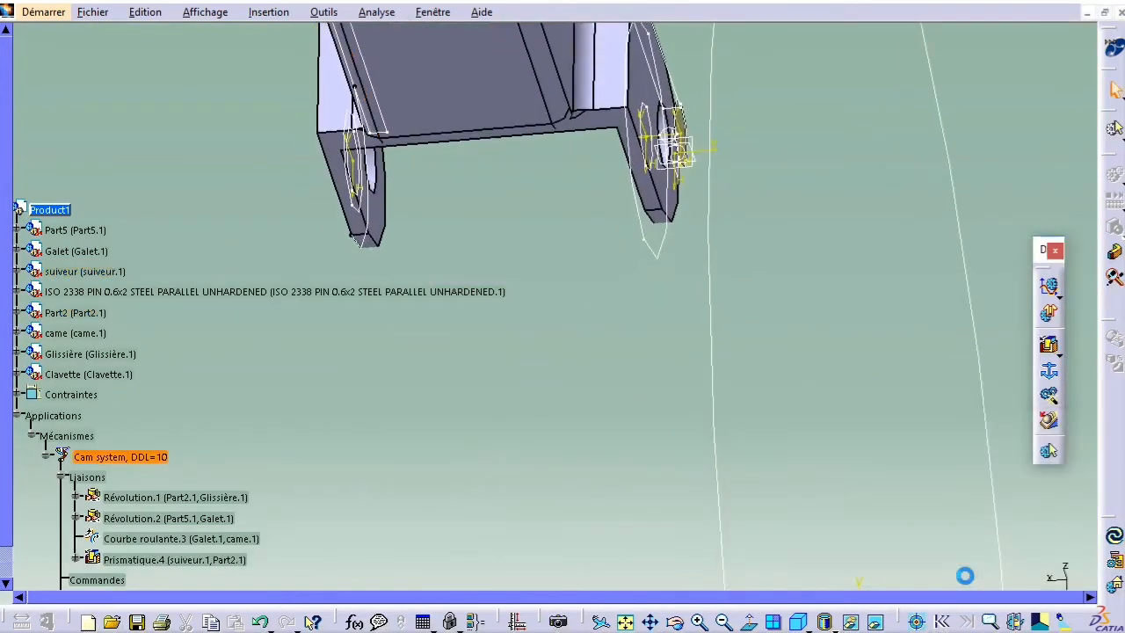
Step: Bring the hidden suiveur part back into the visible space
click(876, 623)
click(878, 623)
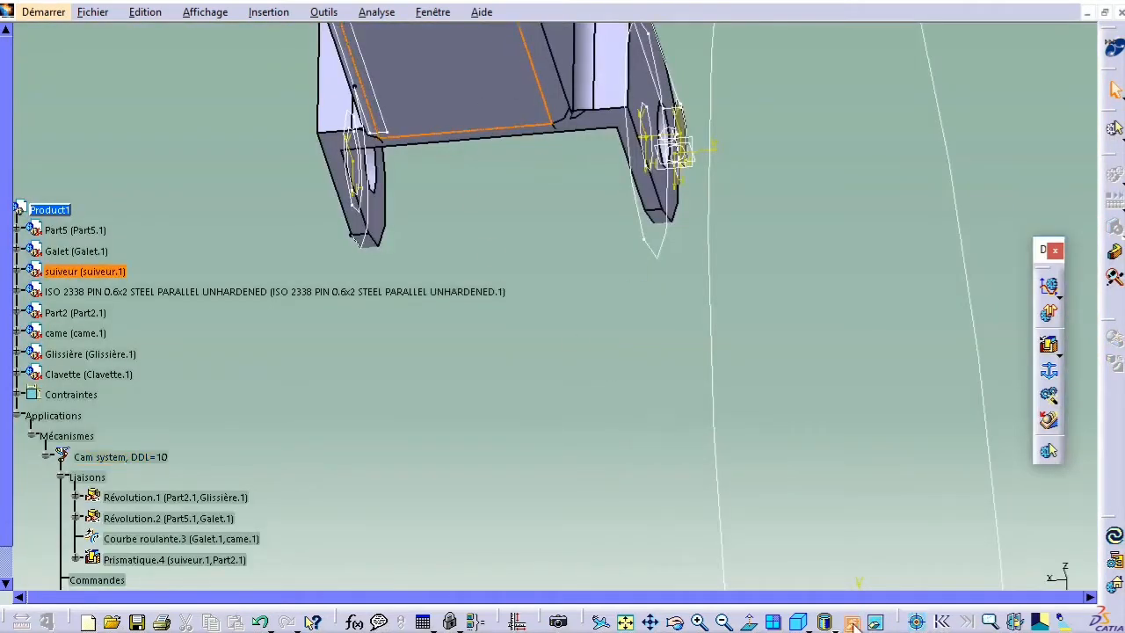
click(852, 622)
click(881, 623)
Step: Examine how suiveur passes through Part2's square guide and how the roller rests on the cam
middle_drag(677, 331, 803, 454)
middle_drag(270, 44, 678, 387)
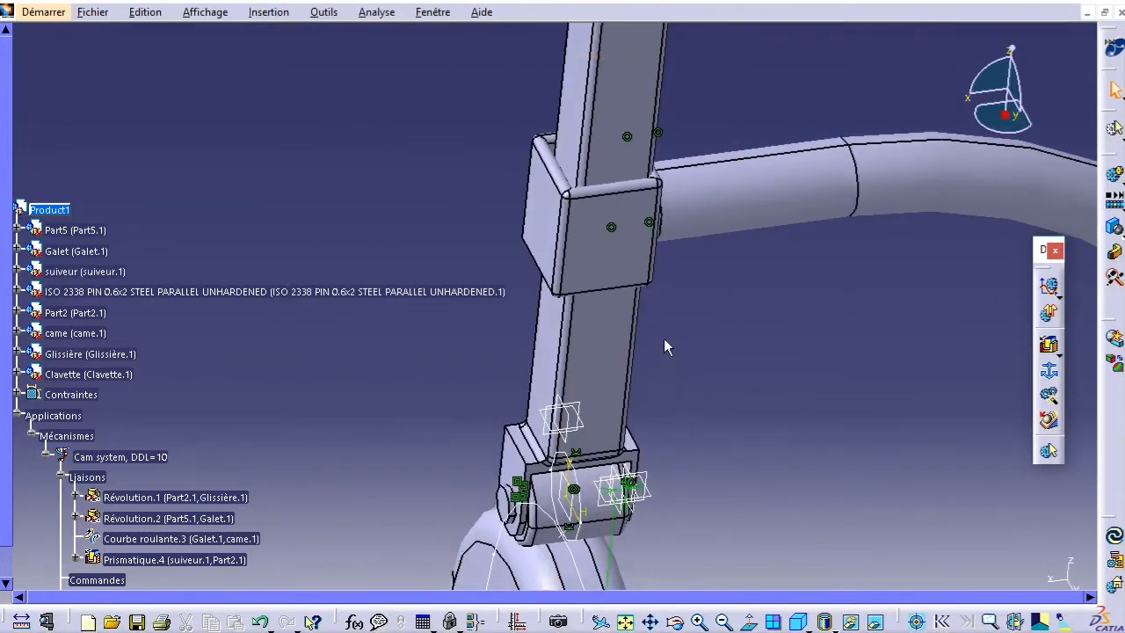
middle_drag(623, 329, 688, 327)
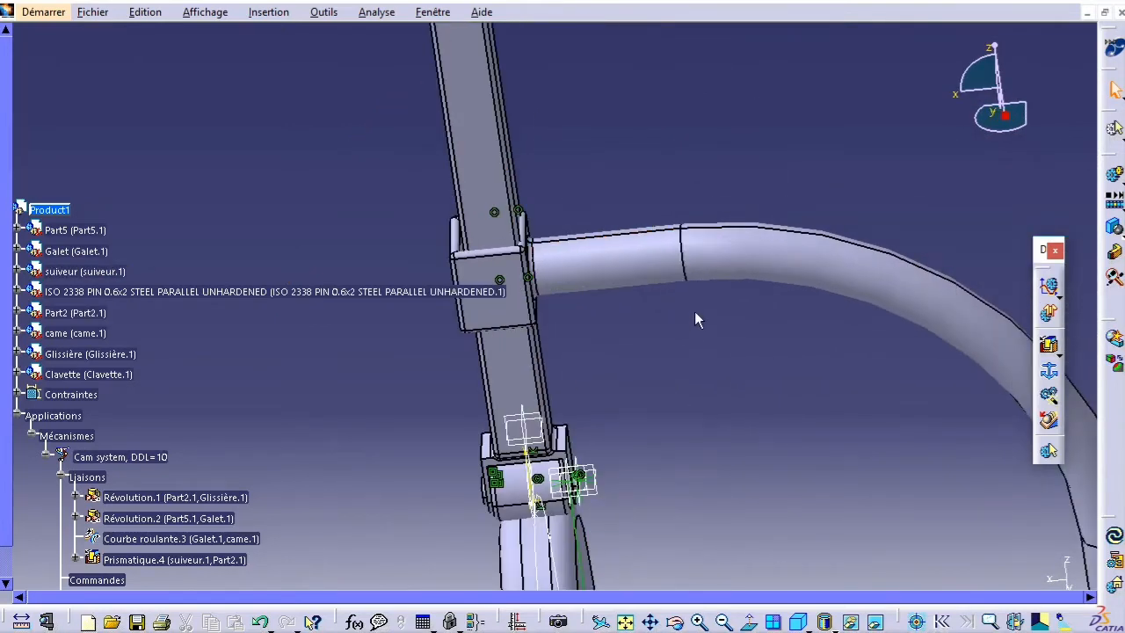
middle_drag(617, 369, 683, 224)
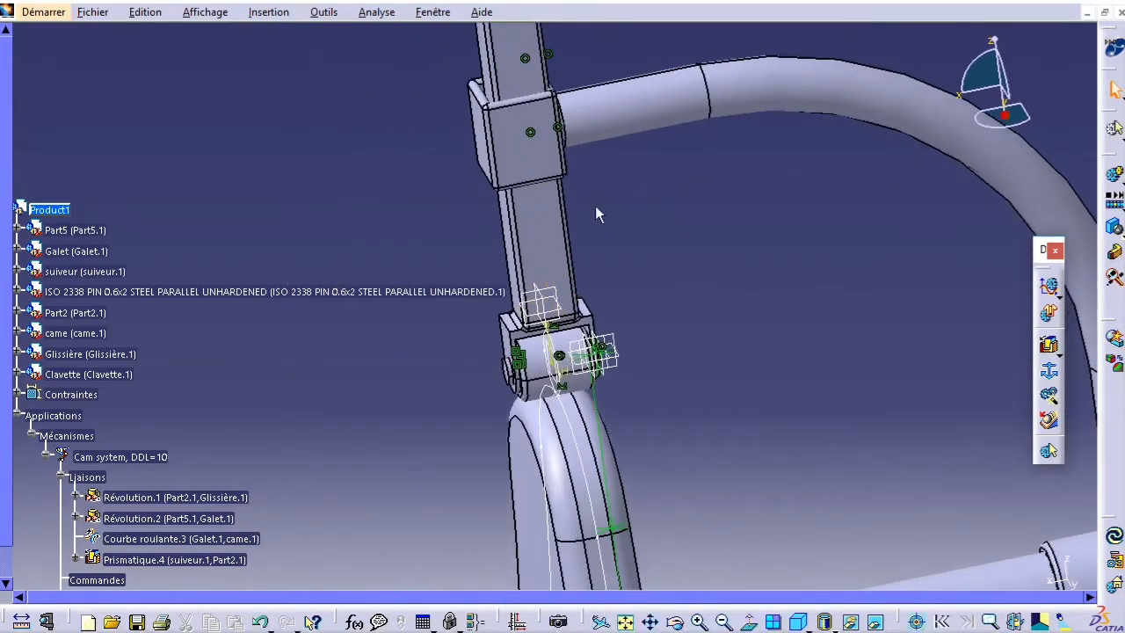
middle_drag(594, 215, 630, 355)
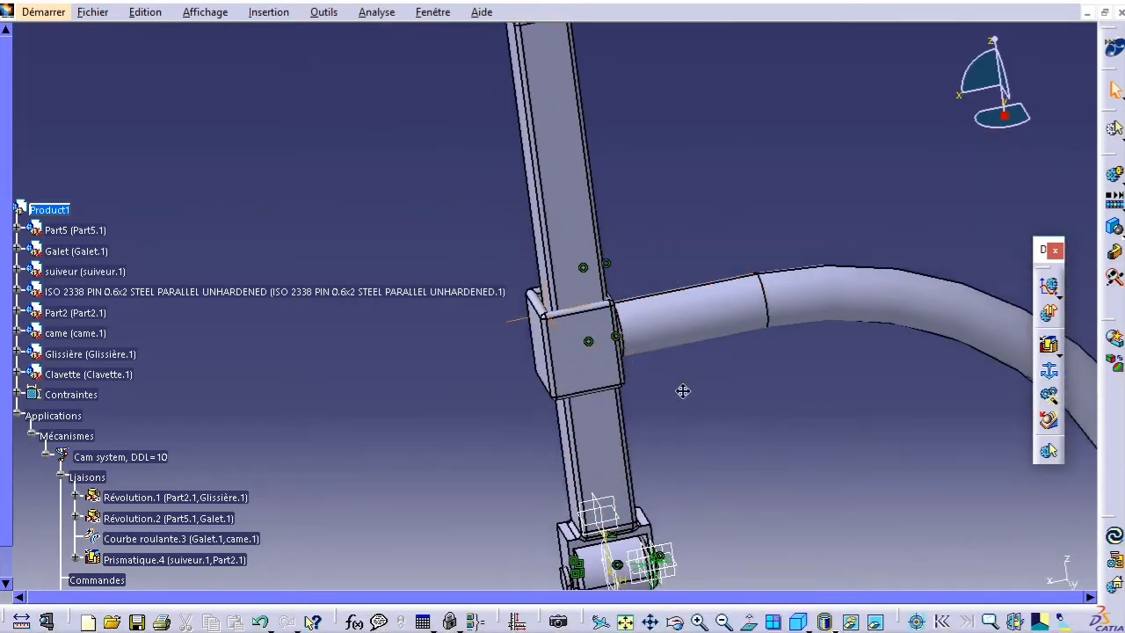
middle_drag(683, 391, 711, 256)
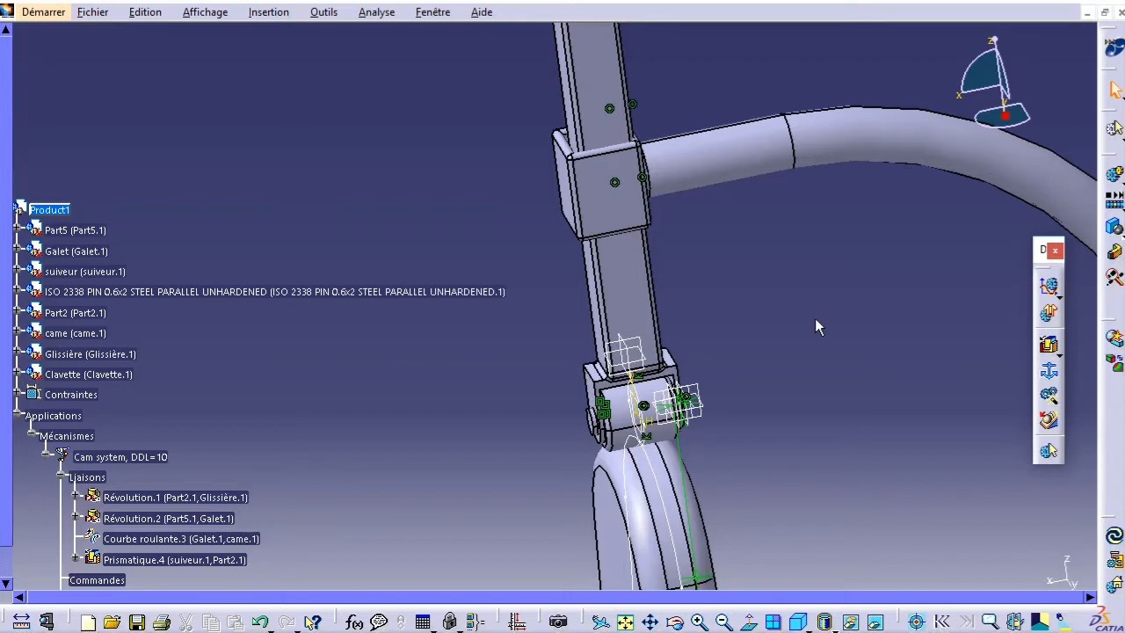
middle_drag(685, 290, 703, 384)
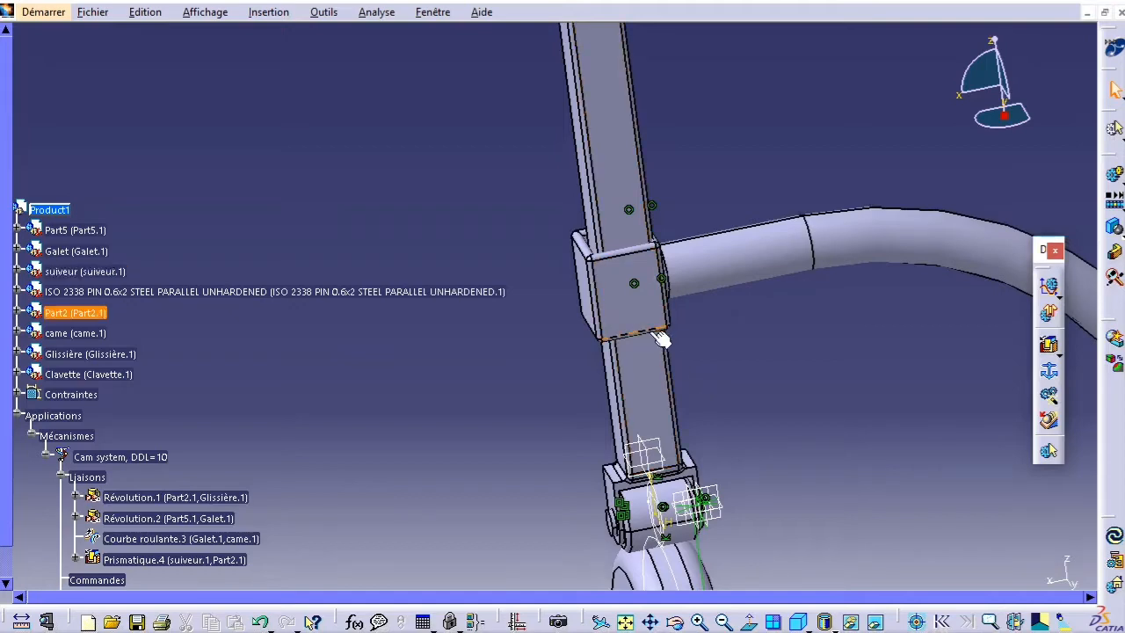
mouse_move(817, 394)
middle_down()
mouse_move(519, 351)
mouse_move(568, 311)
mouse_move(585, 402)
mouse_move(325, 331)
mouse_move(348, 393)
middle_up()
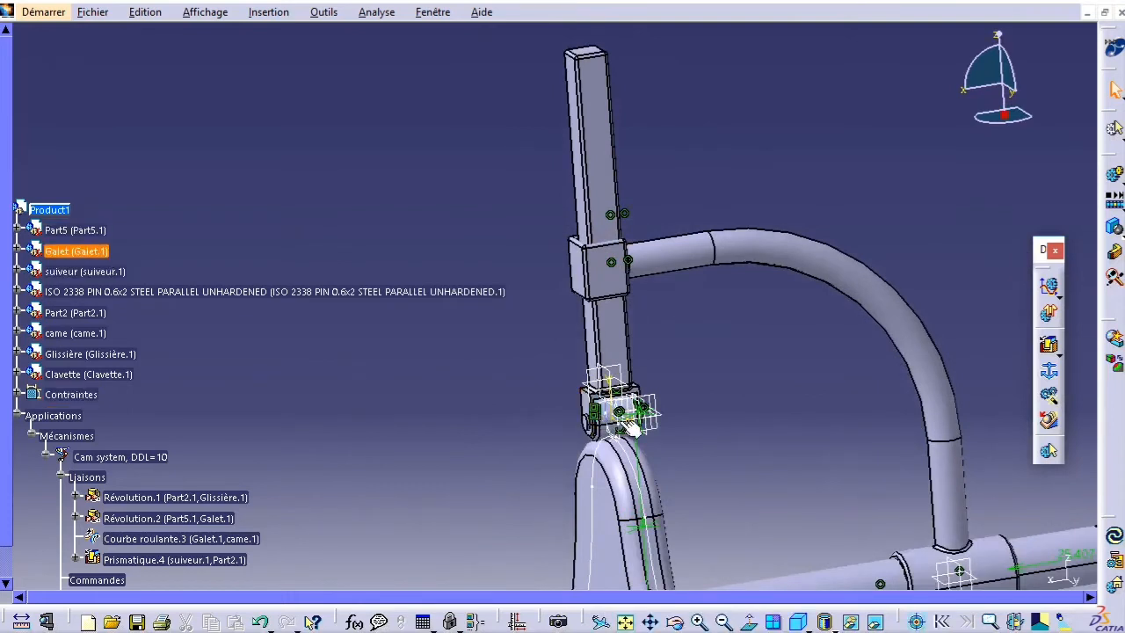
Step: Set Part2 as the fixed part of the Cam system mechanism
middle_drag(621, 422, 477, 294)
click(1048, 371)
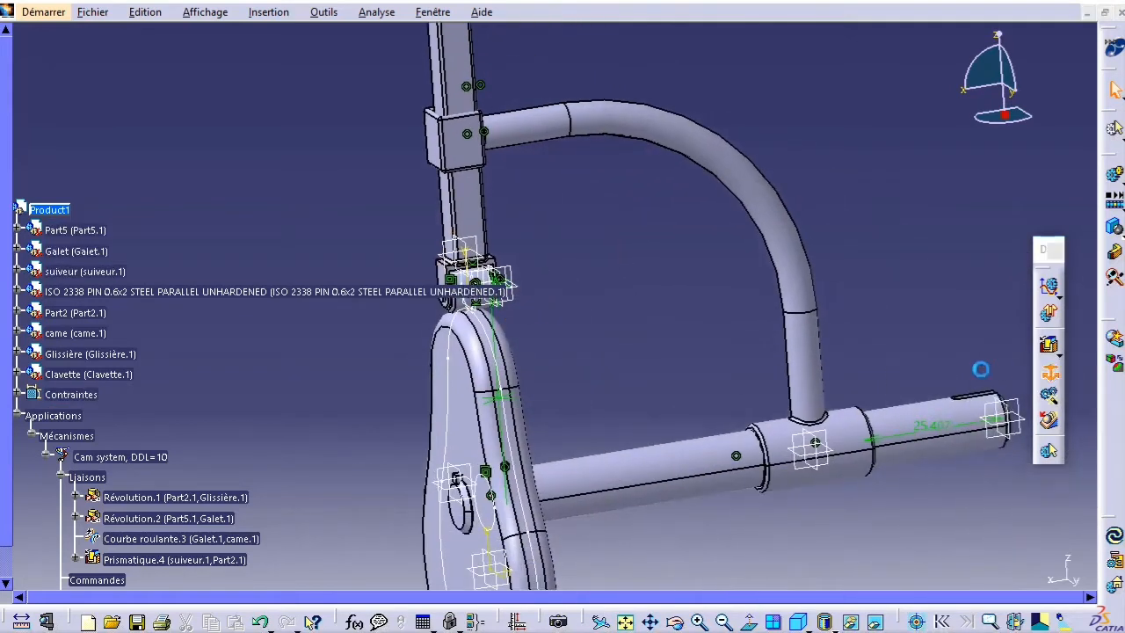
click(799, 391)
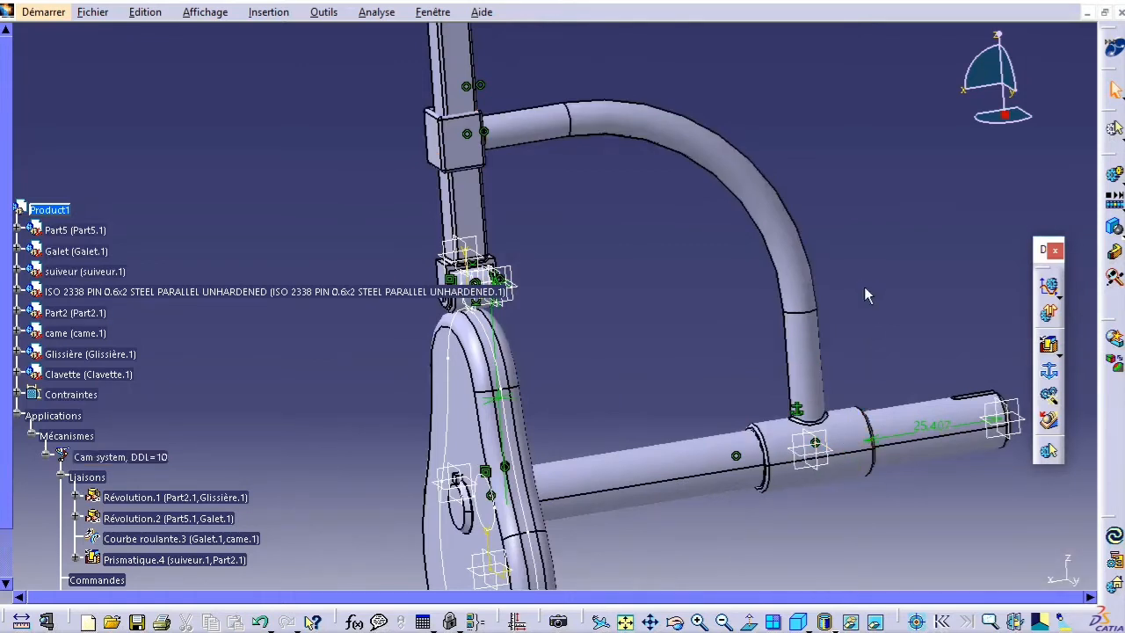
Step: Create a rigid joint between came and the Glissière shaft
middle_drag(651, 398, 672, 353)
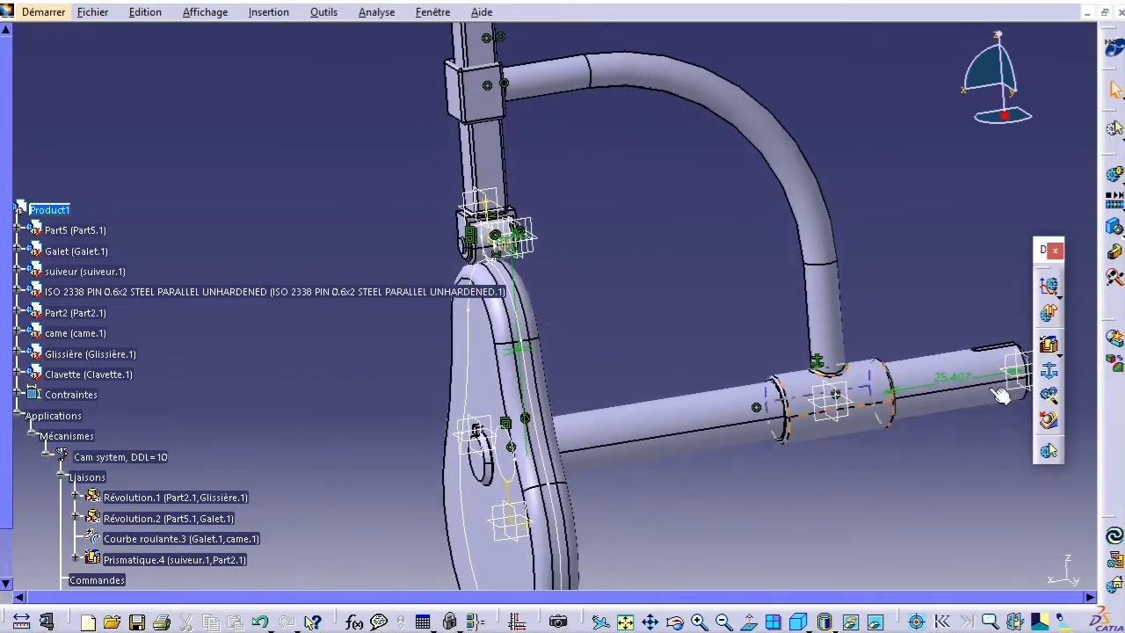
click(1060, 350)
click(864, 374)
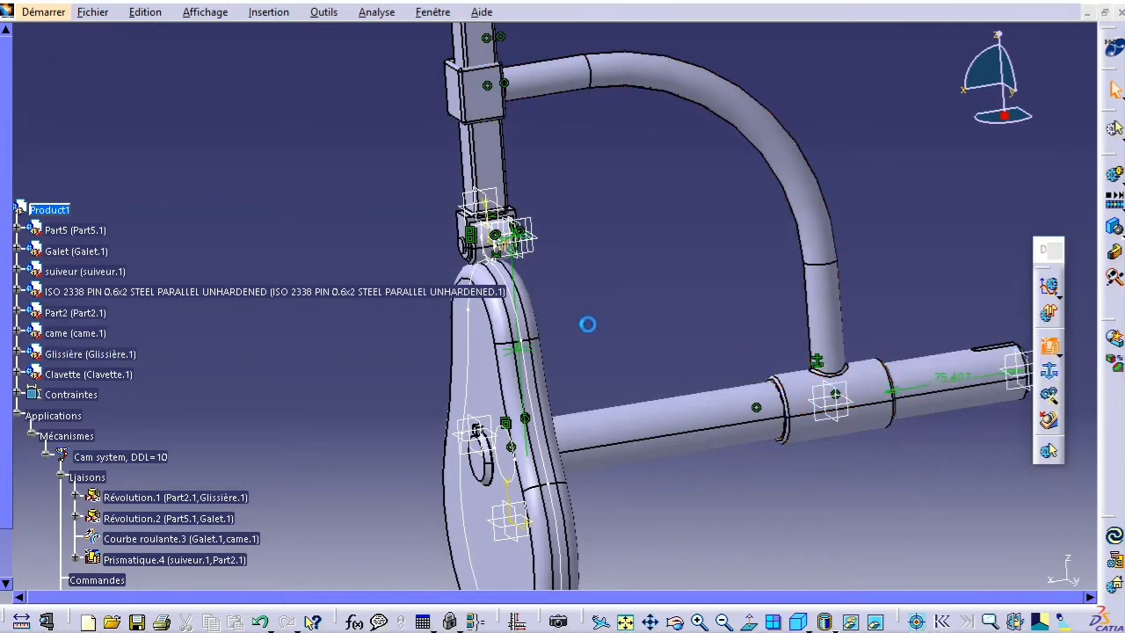
click(488, 392)
click(673, 455)
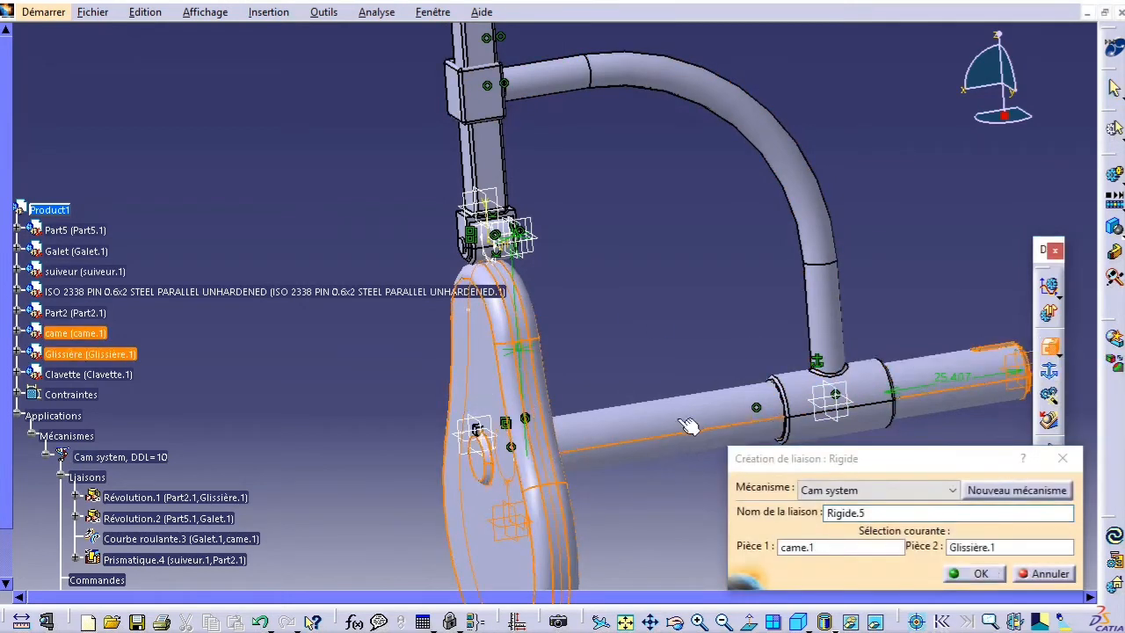
click(973, 573)
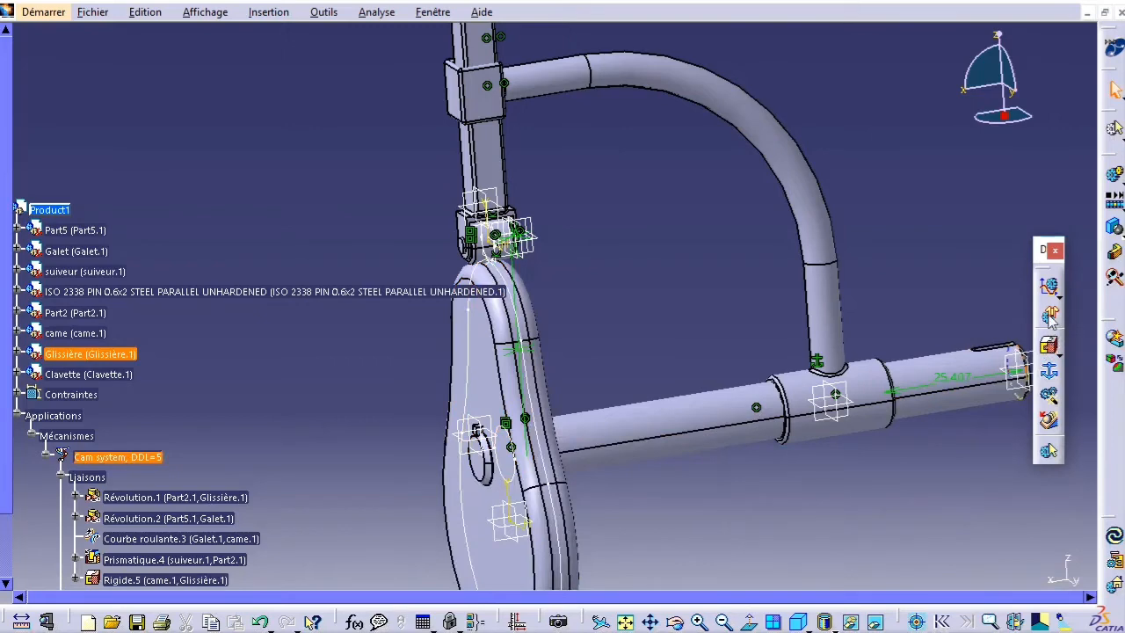
Step: Create a rigid joint between the Clavette key and came
click(1049, 343)
middle_drag(493, 451, 389, 594)
middle_drag(423, 516, 629, 274)
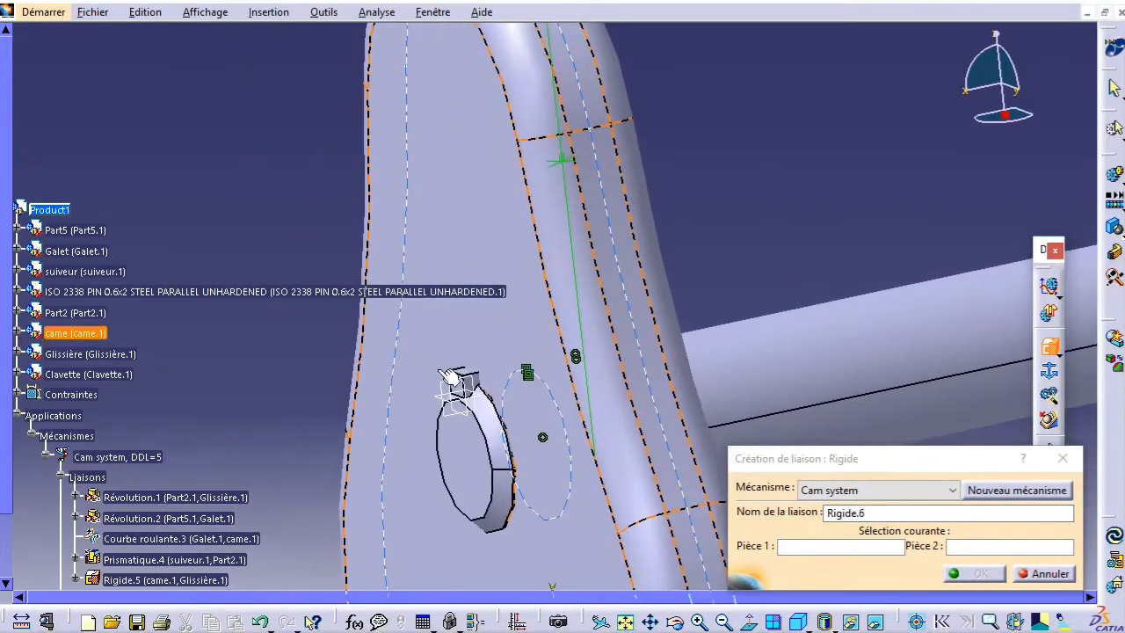
click(475, 383)
click(523, 305)
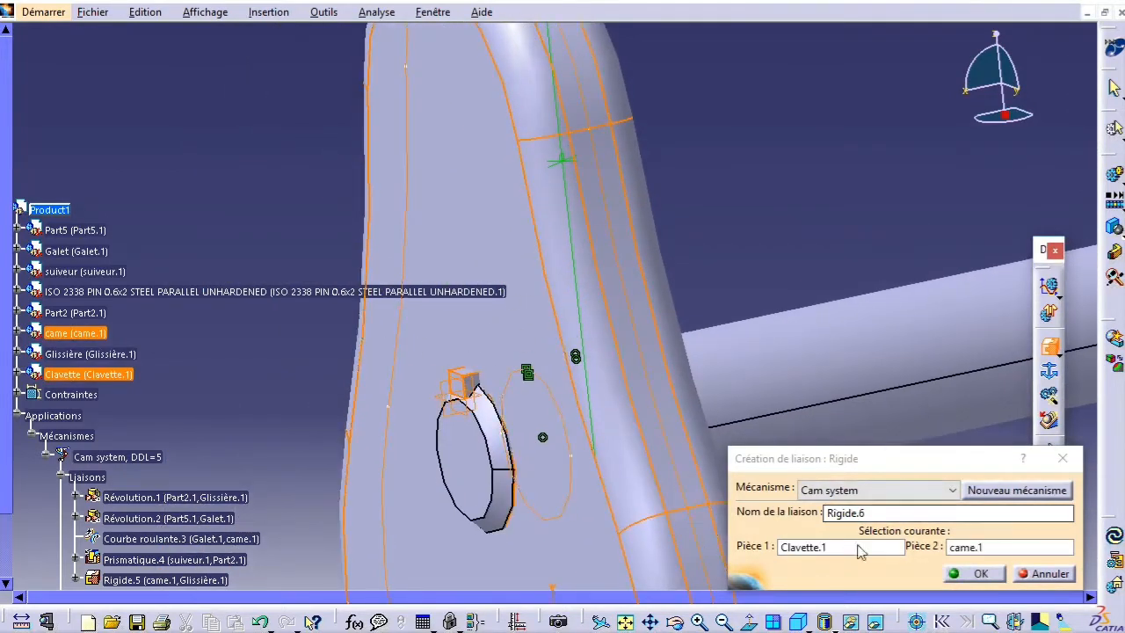
click(954, 578)
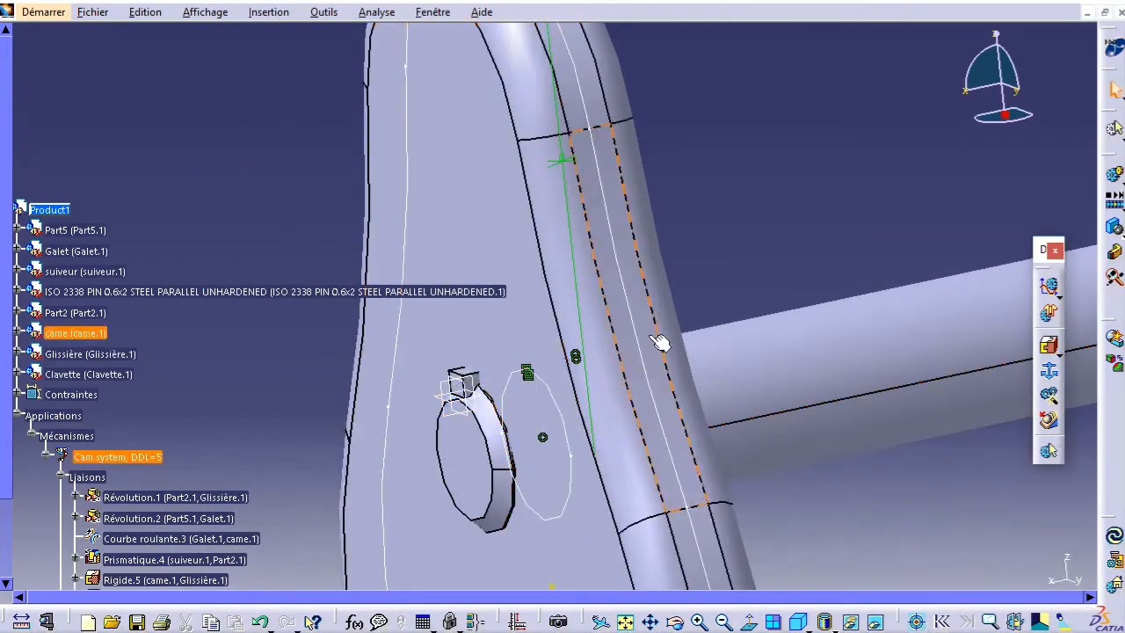
Step: Create a rigid joint between suiveur and the Part5 roller pin
middle_drag(661, 343, 576, 538)
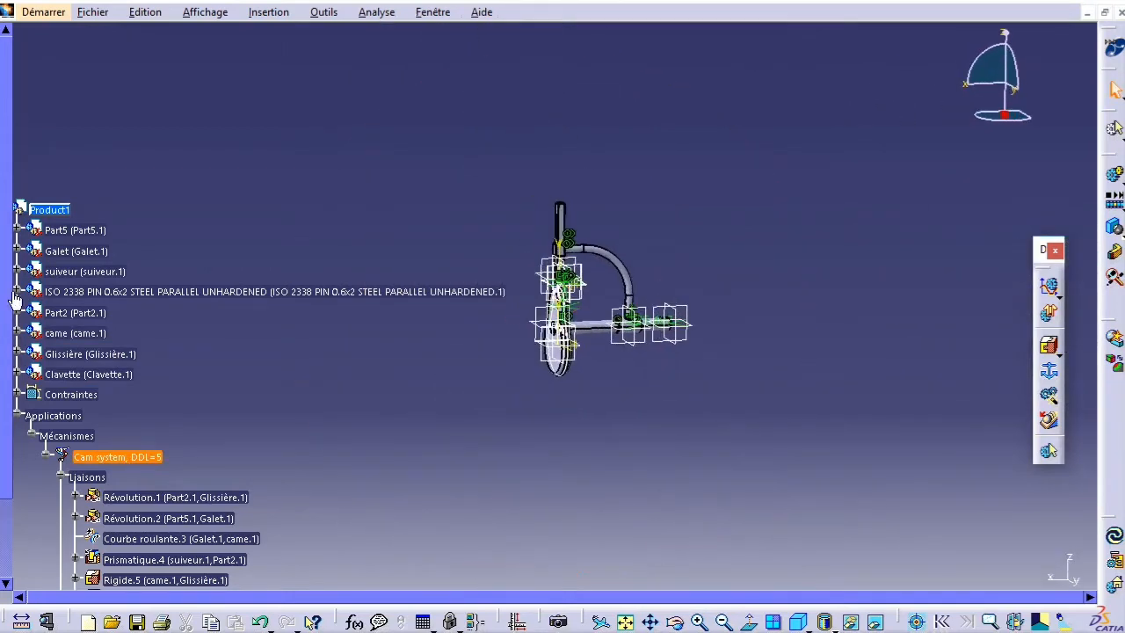
middle_drag(378, 404, 711, 183)
scroll(219, 452, down, 2)
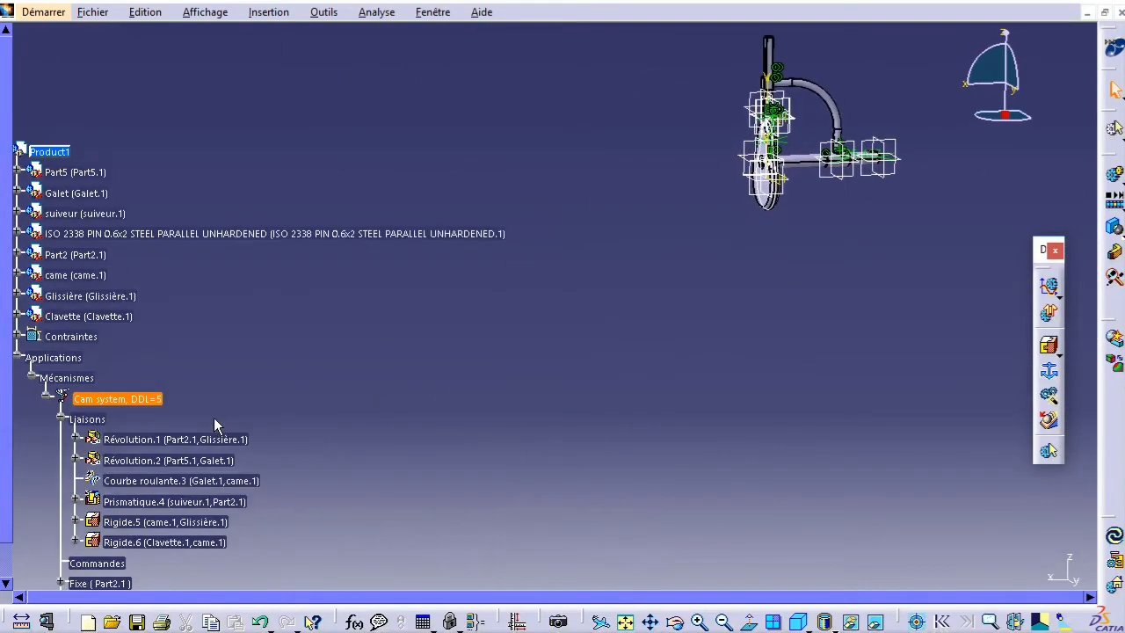
click(267, 388)
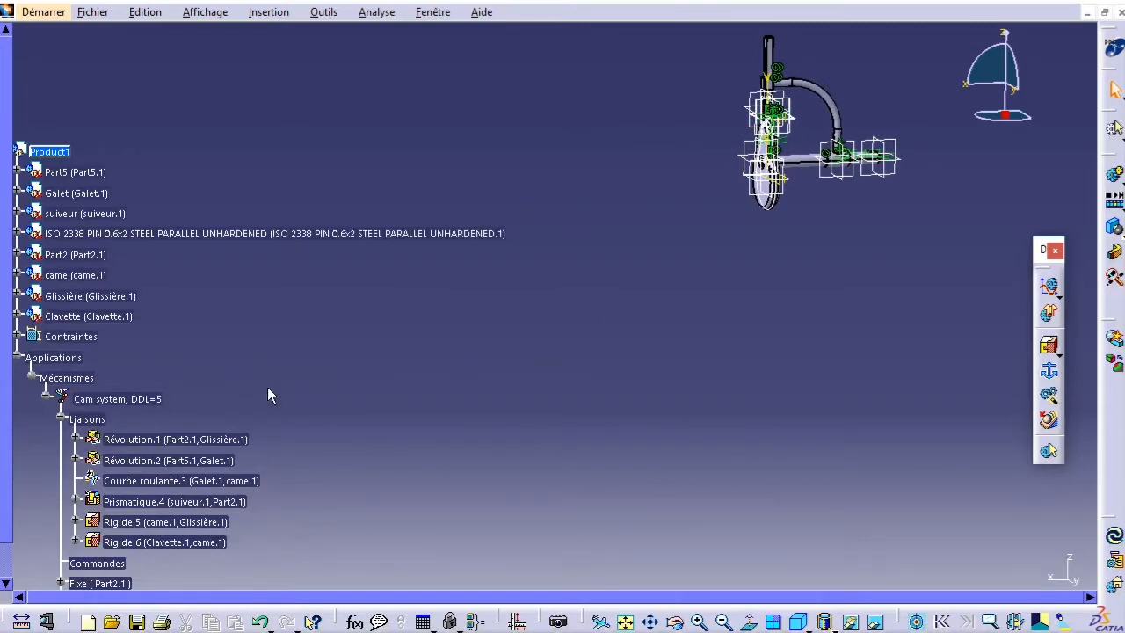
middle_drag(872, 255, 826, 290)
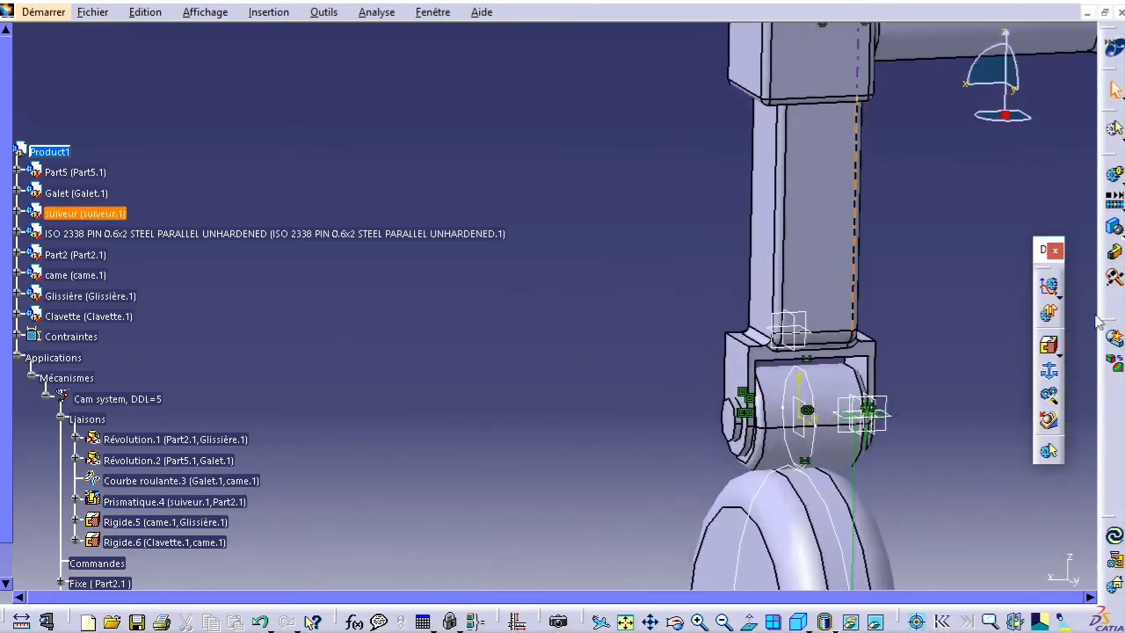
click(1048, 345)
click(828, 283)
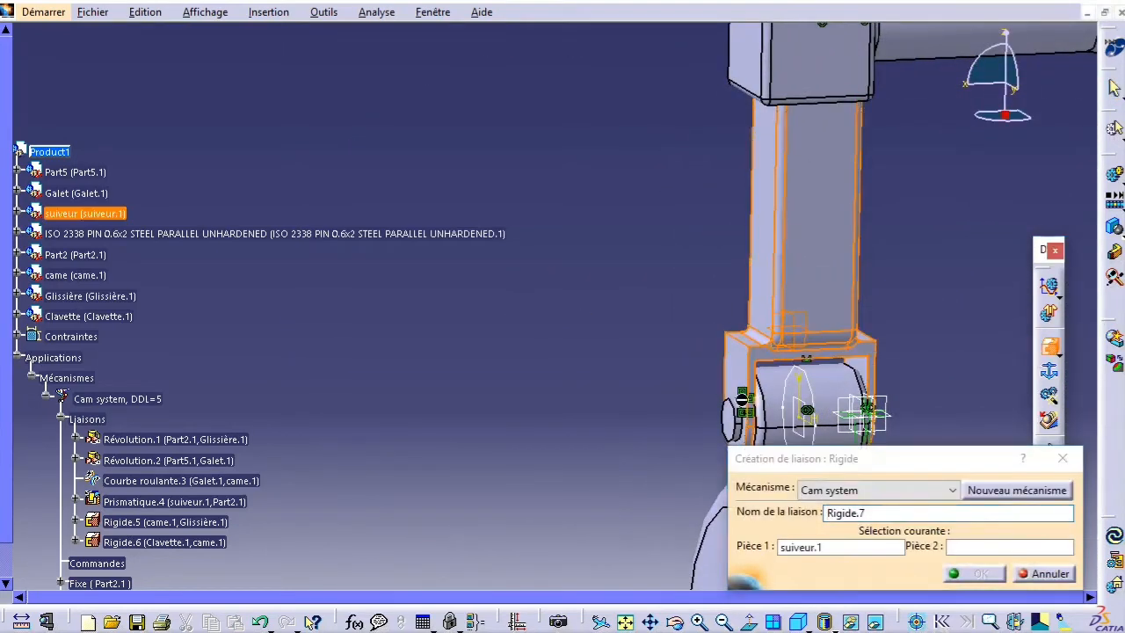
click(738, 422)
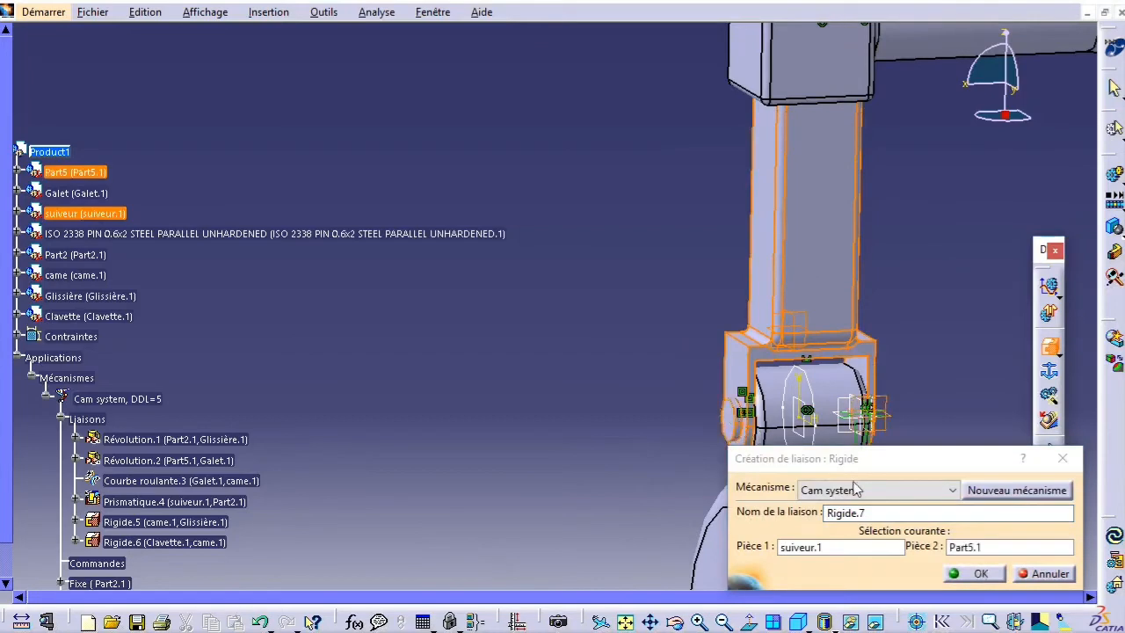
click(973, 573)
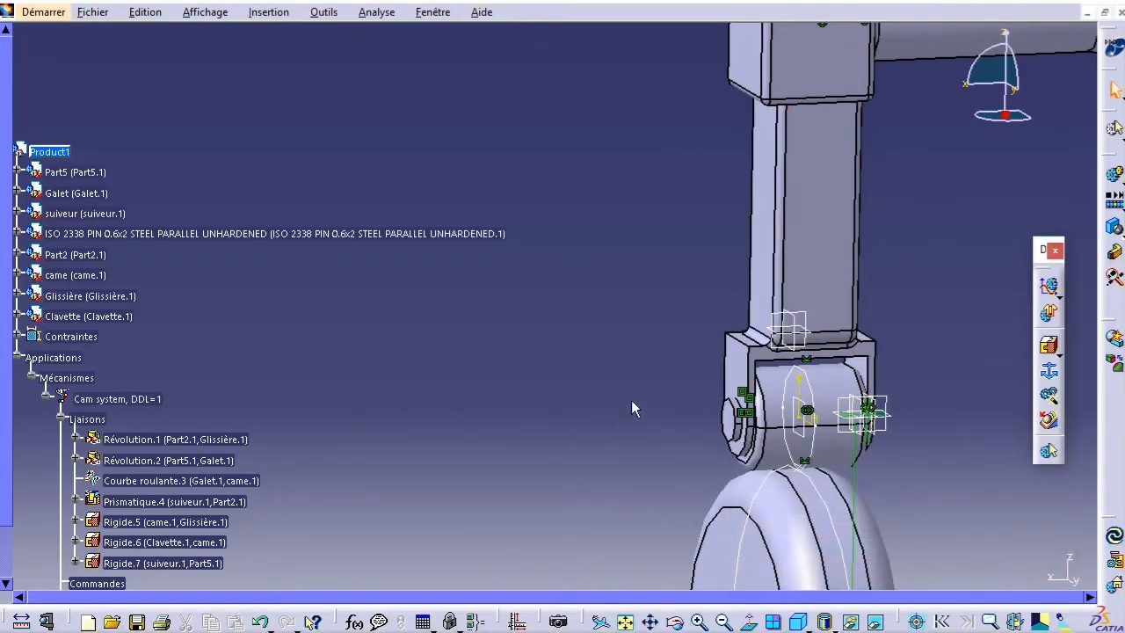
middle_drag(631, 399, 607, 322)
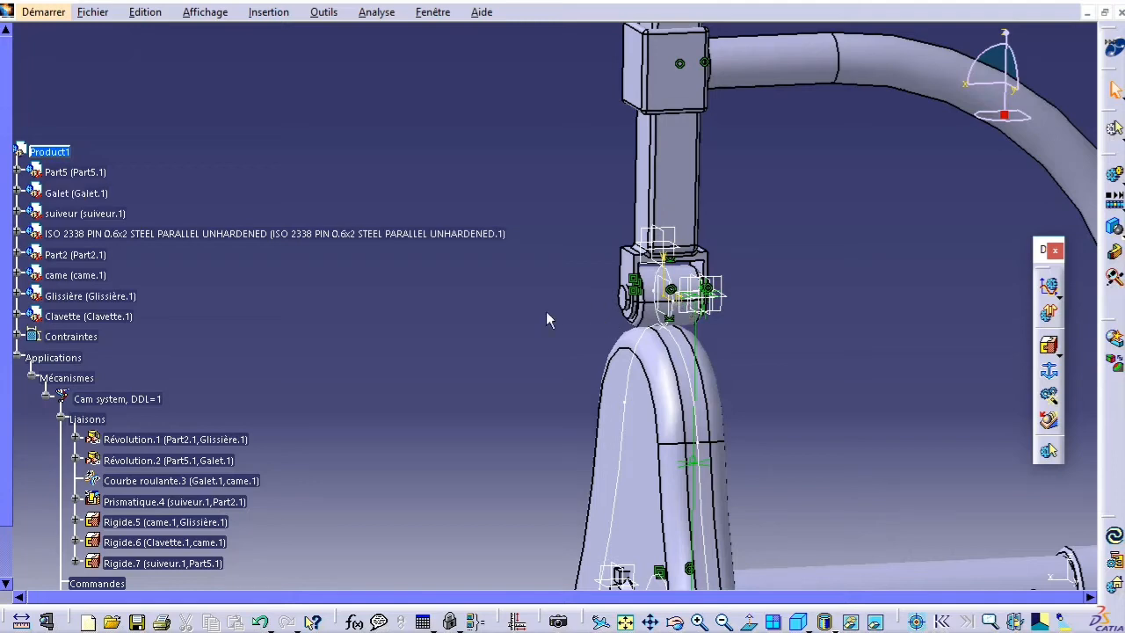
Step: Make the revolute joint between Part2 and Glissière angle-driven, with a lower limit of 0 deg and an upper limit of 1080 deg
middle_drag(703, 364, 662, 384)
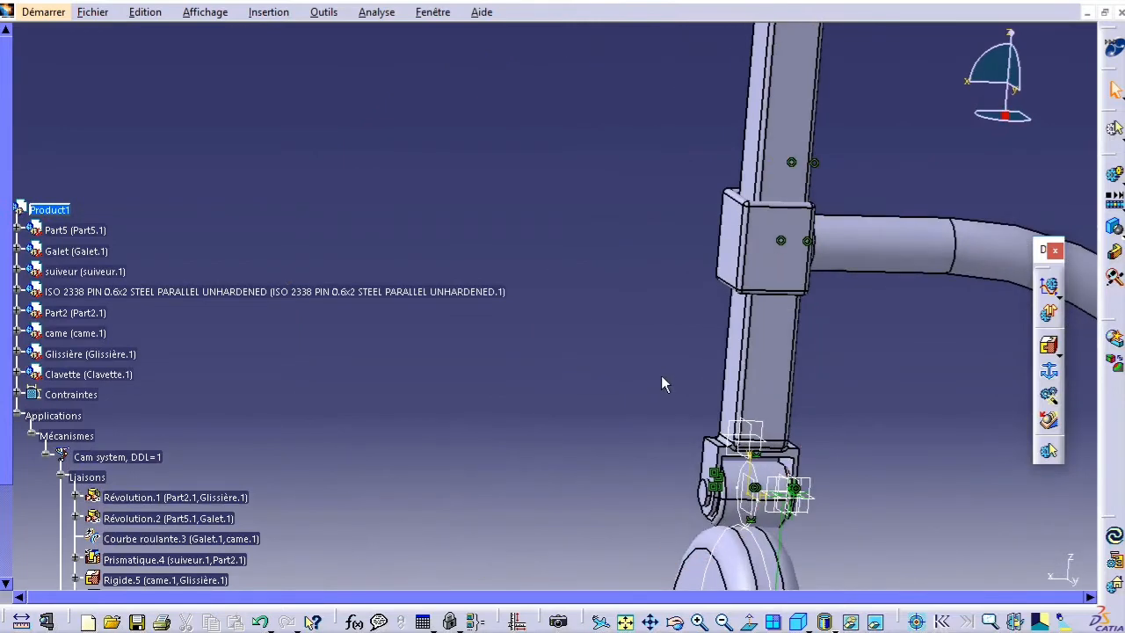
middle_drag(707, 343, 591, 120)
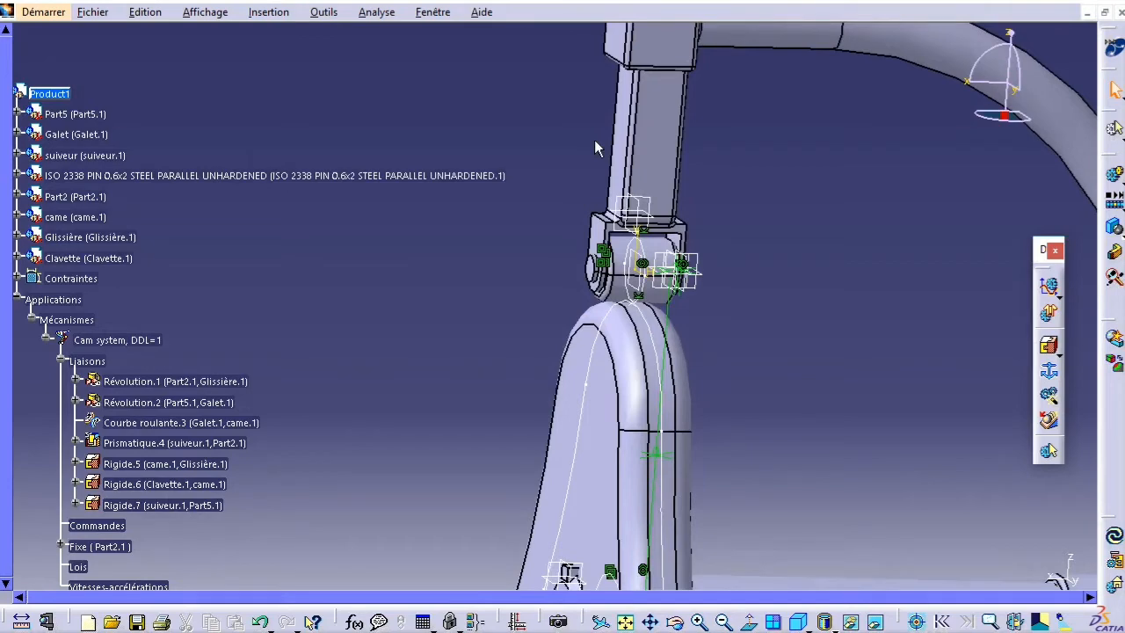
middle_drag(769, 241, 712, 303)
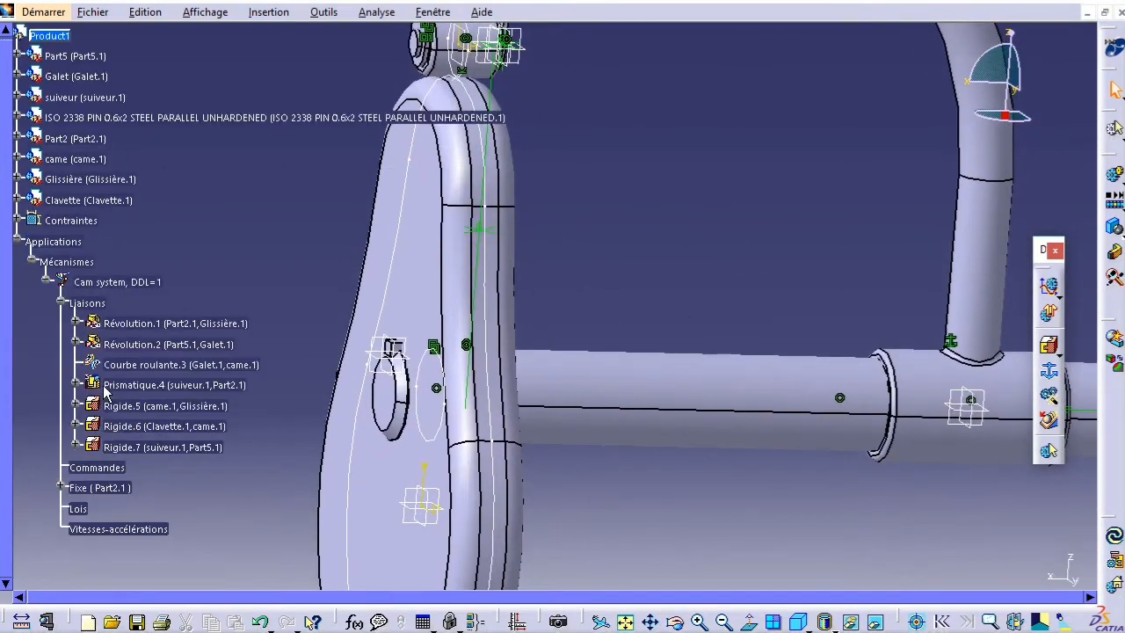
double_click(188, 322)
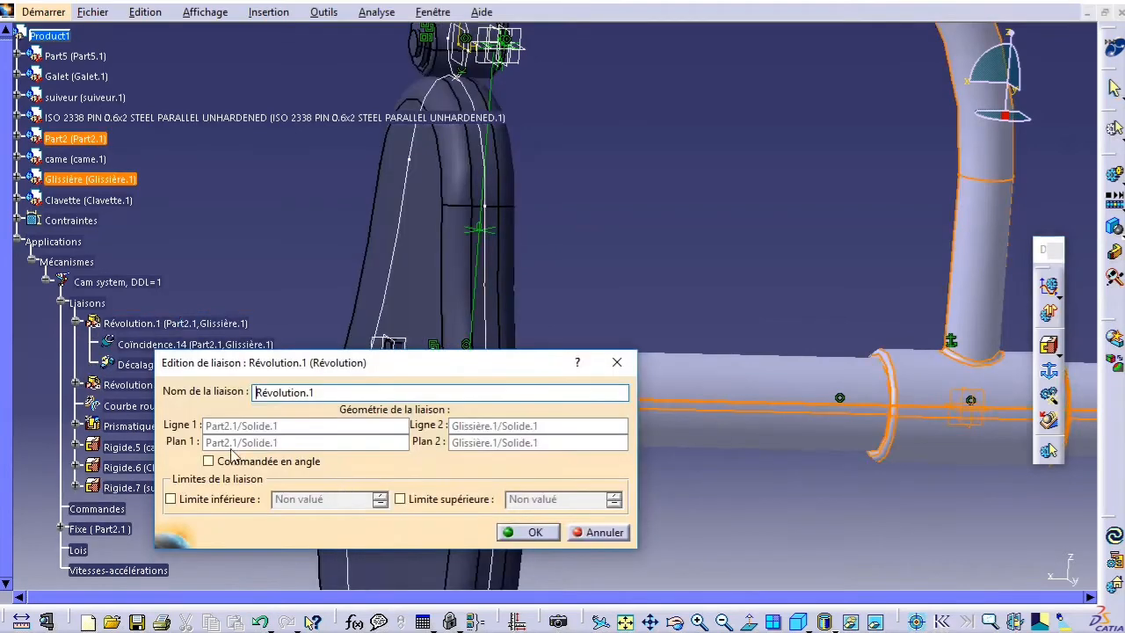
click(230, 459)
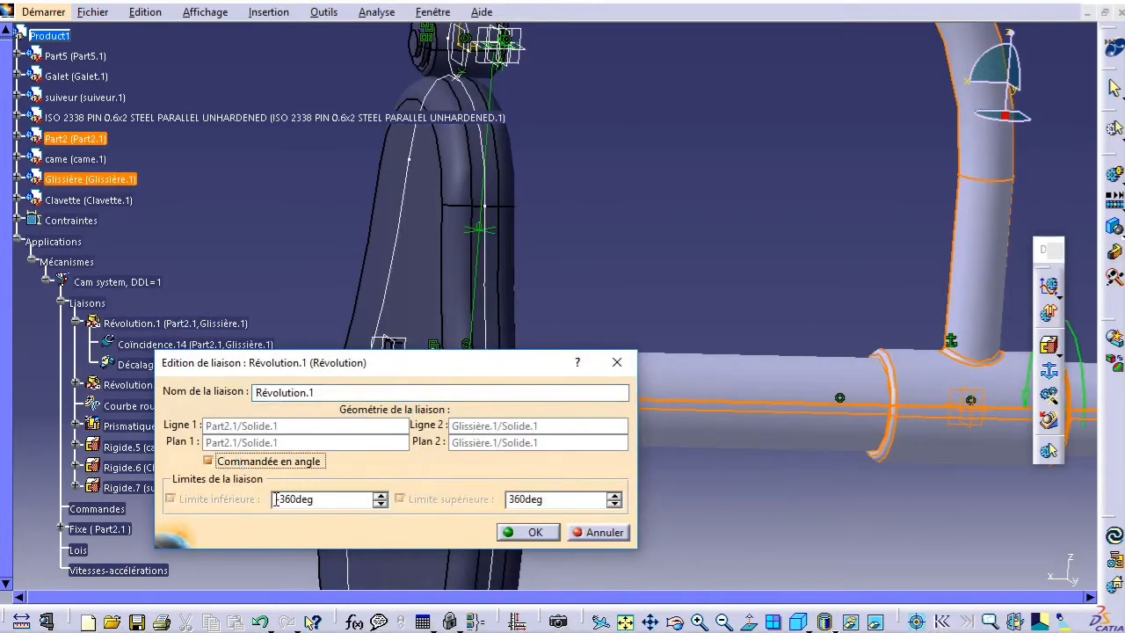
drag(275, 498, 298, 503)
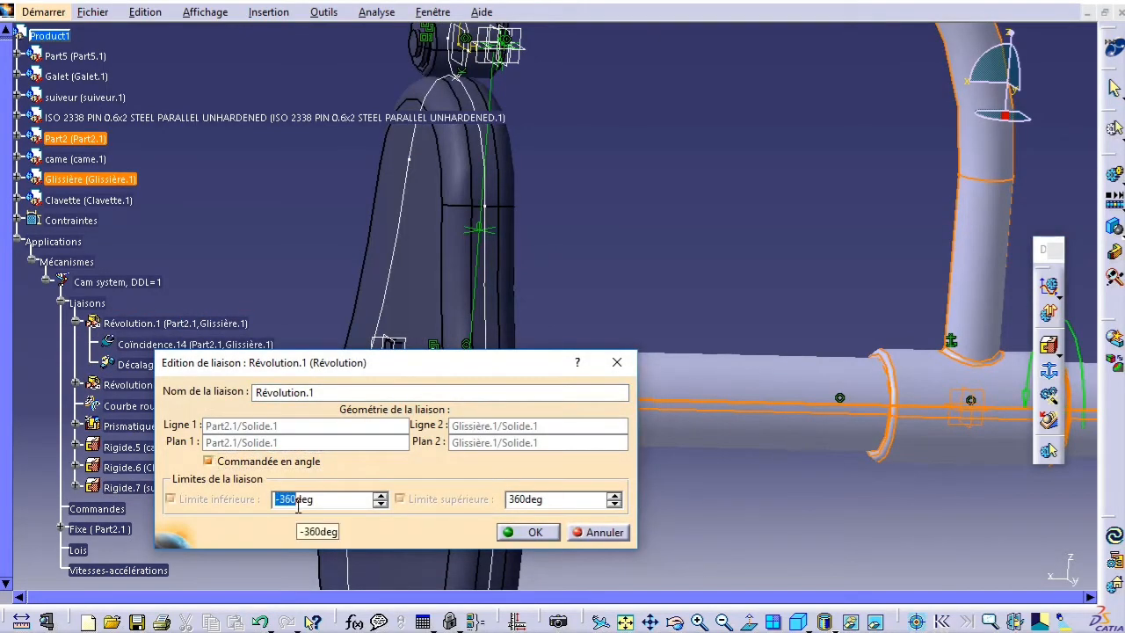
text(0)
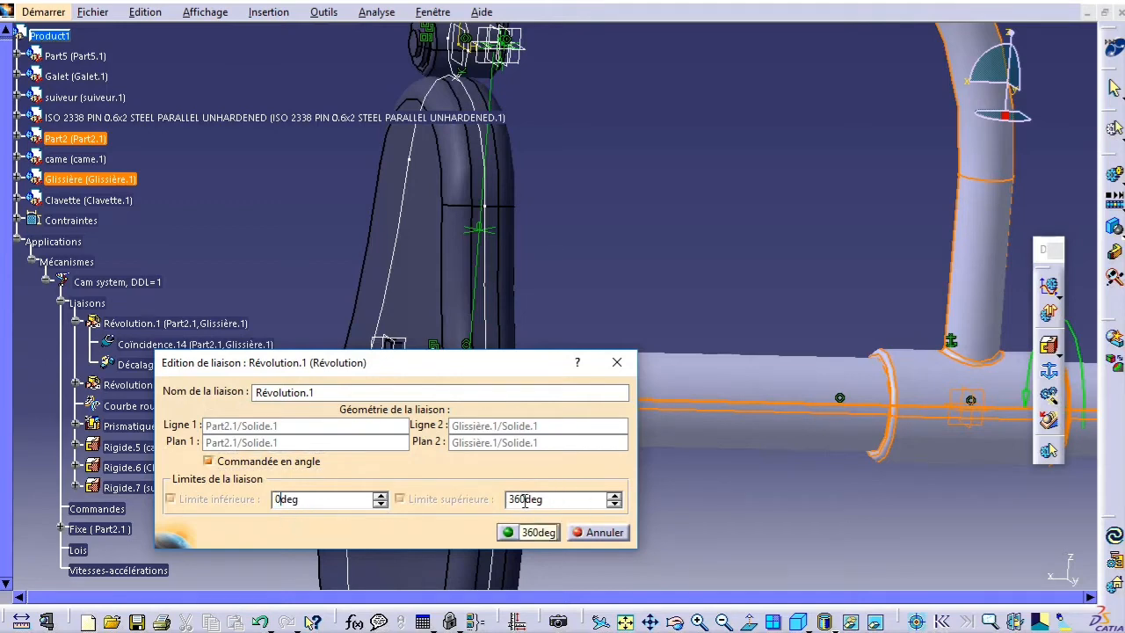
drag(522, 499, 483, 513)
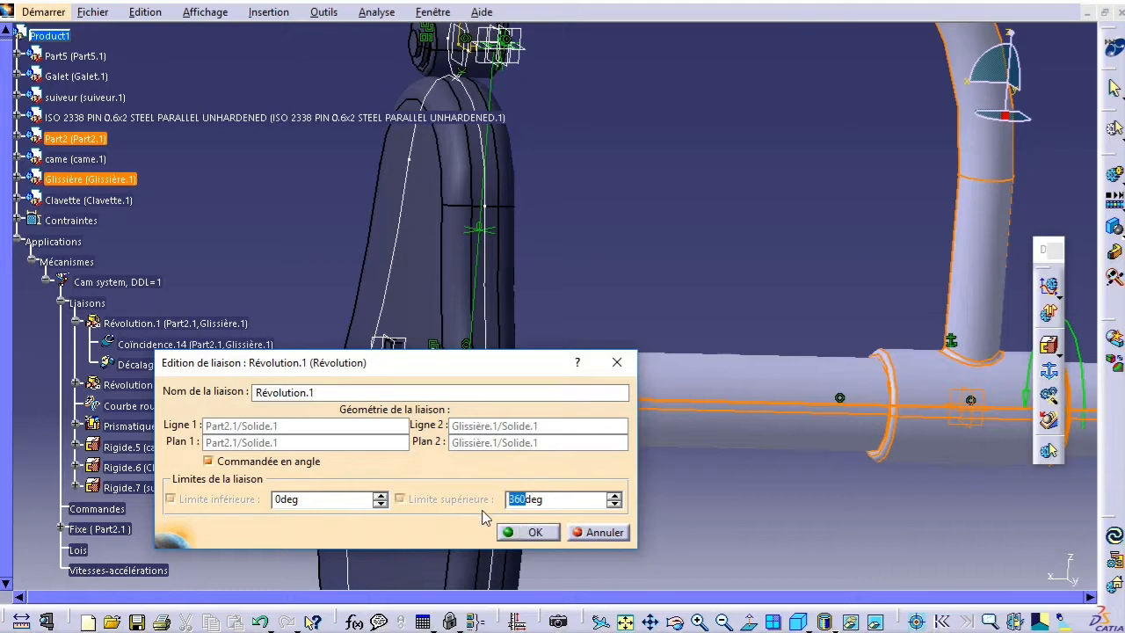
text(3)
click(530, 532)
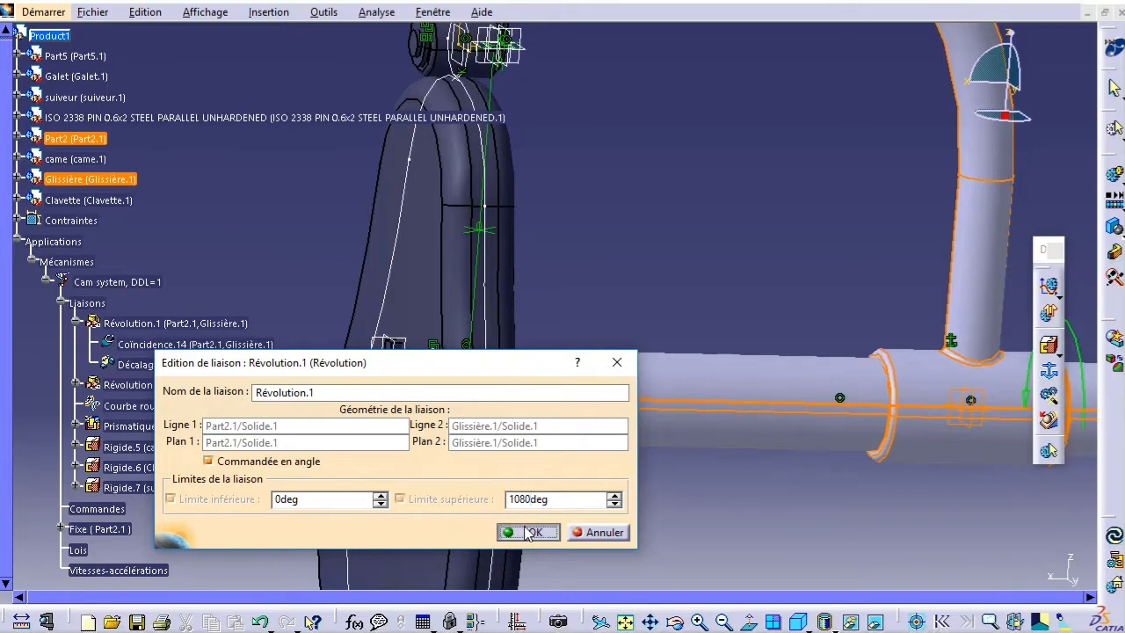
click(652, 370)
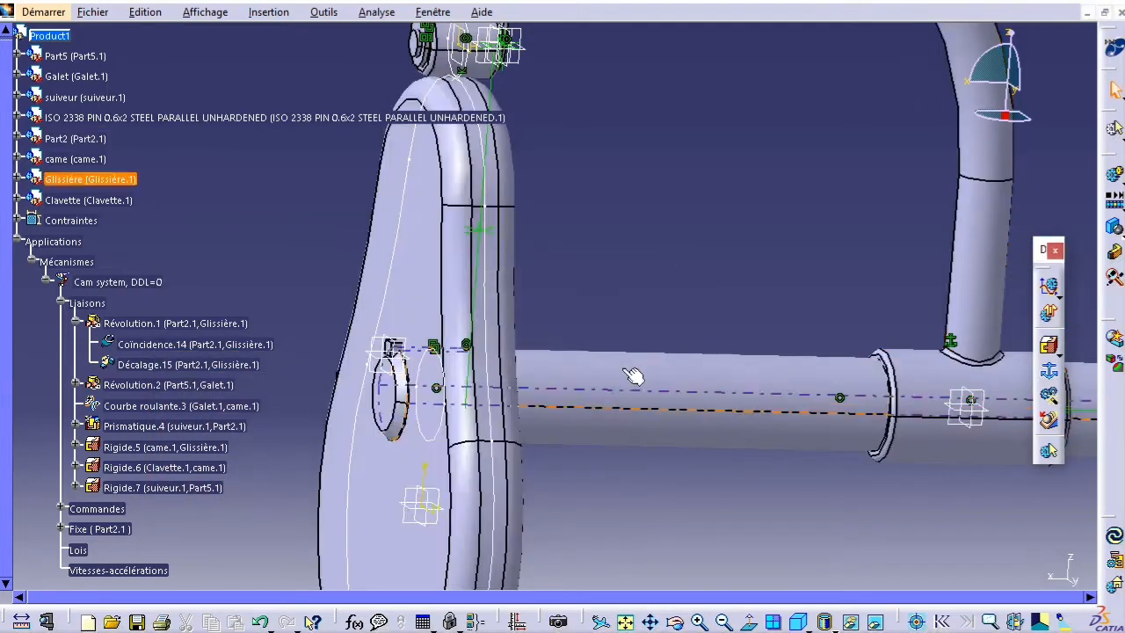
Step: Open the angle command of the Part2–Glissière revolute joint for editing and start linking it to a law sketch
scroll(228, 450, down, 4)
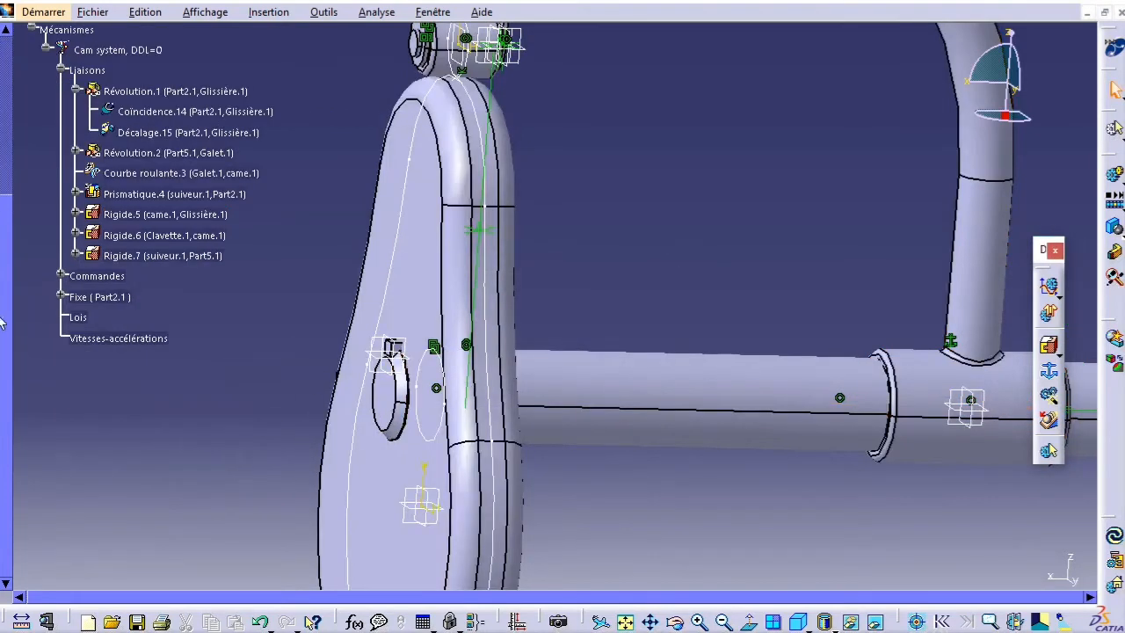
click(61, 276)
double_click(195, 297)
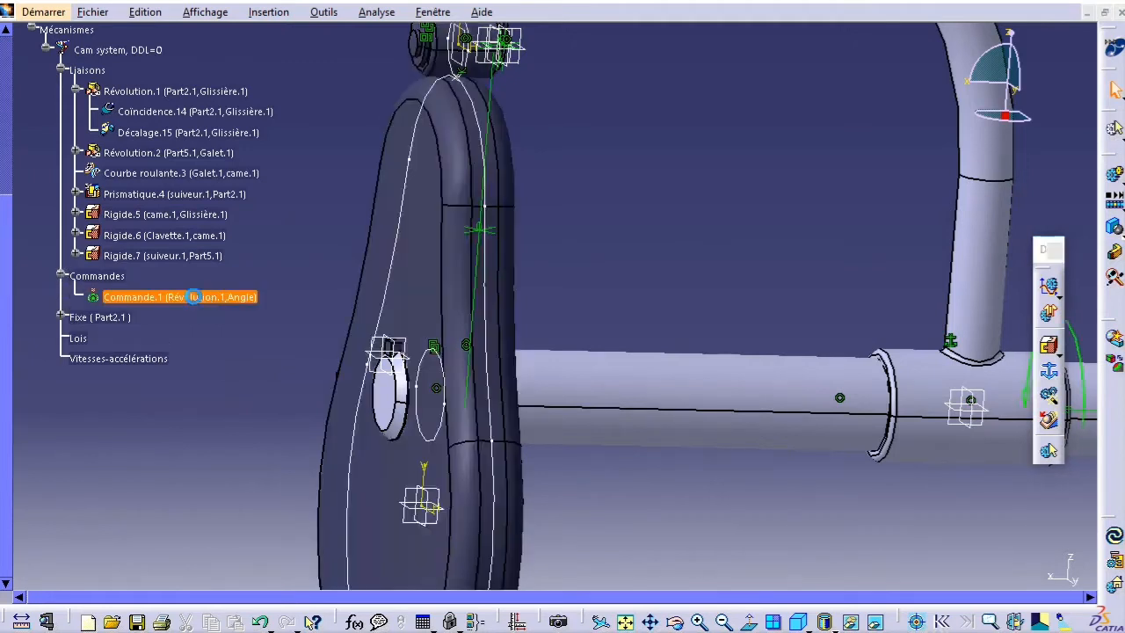
click(953, 545)
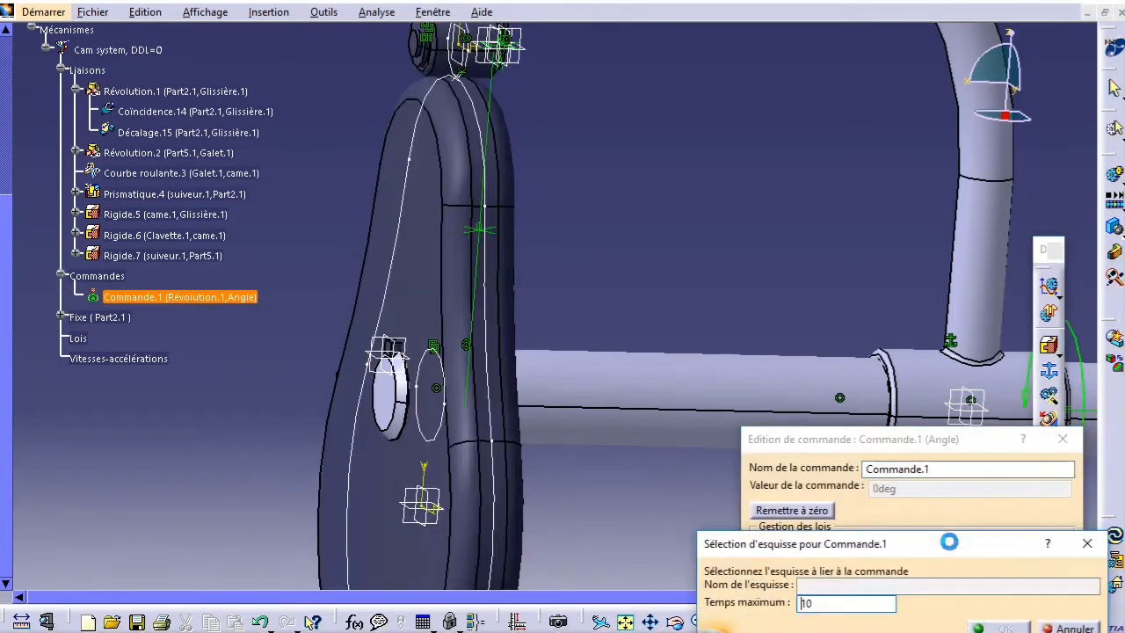
Step: Bring the hidden diagonal line sketch of Part2 back into the visible space
drag(713, 546, 933, 541)
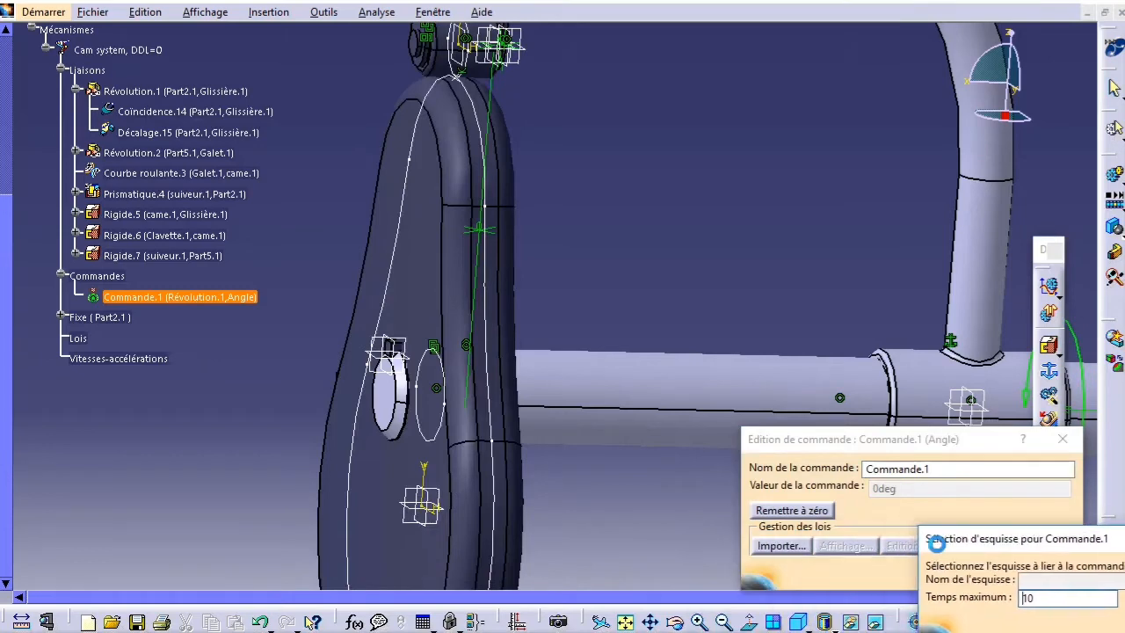
click(877, 622)
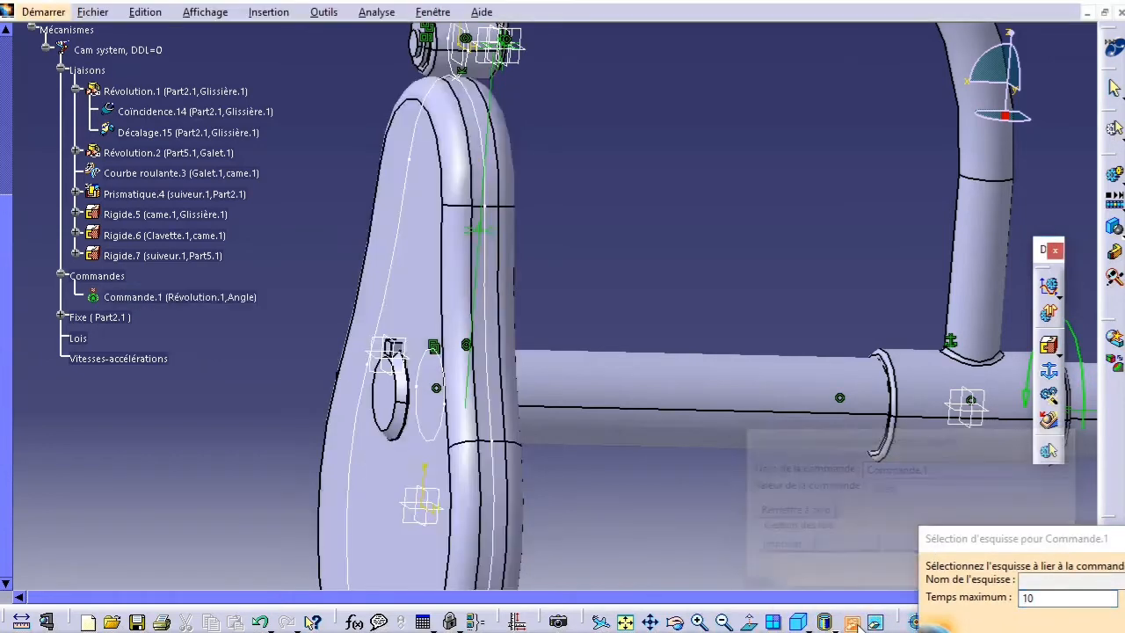
click(877, 624)
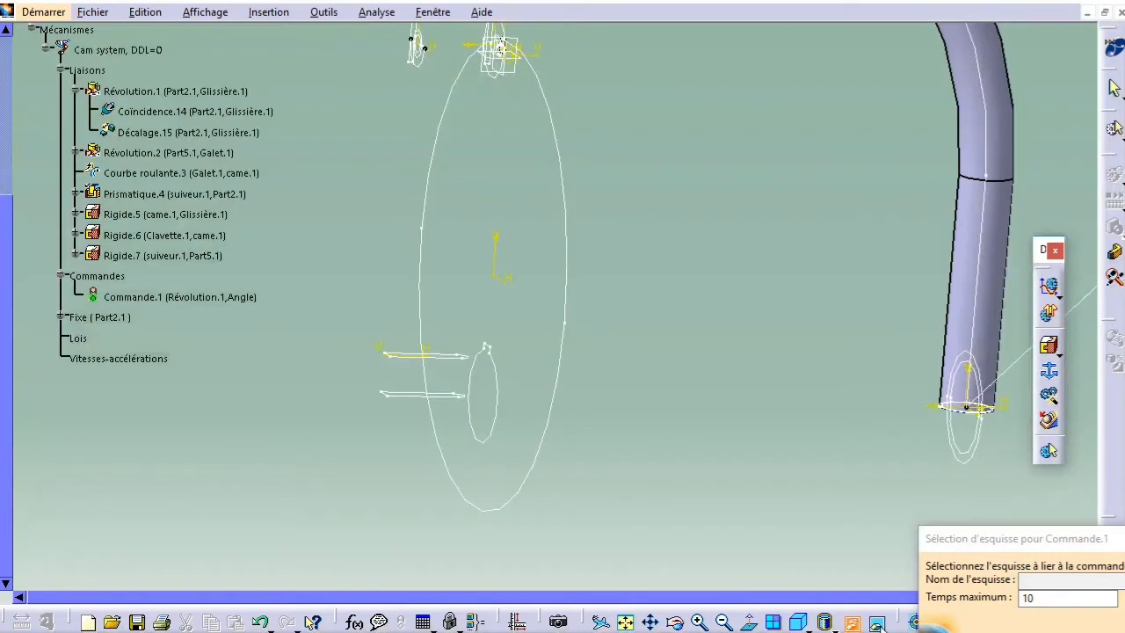
scroll(583, 355, up, 1)
ctrl+middle_drag(584, 355, 523, 561)
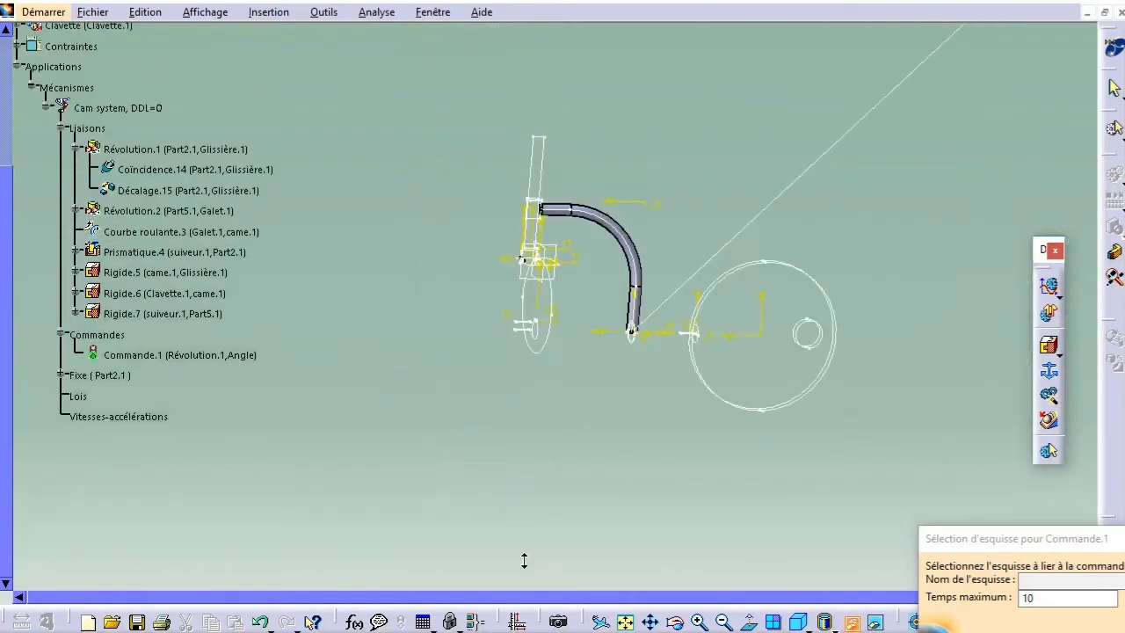
click(782, 202)
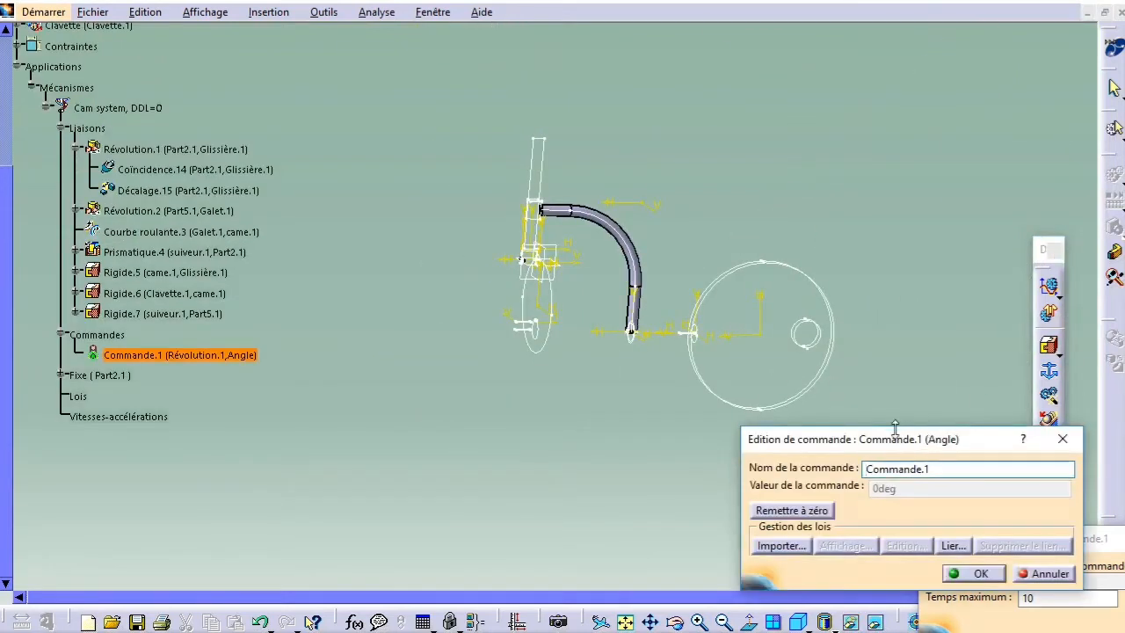
Step: Set the maximum time of the command's sketch law to 30
drag(891, 443, 671, 299)
click(958, 537)
drag(958, 538, 623, 391)
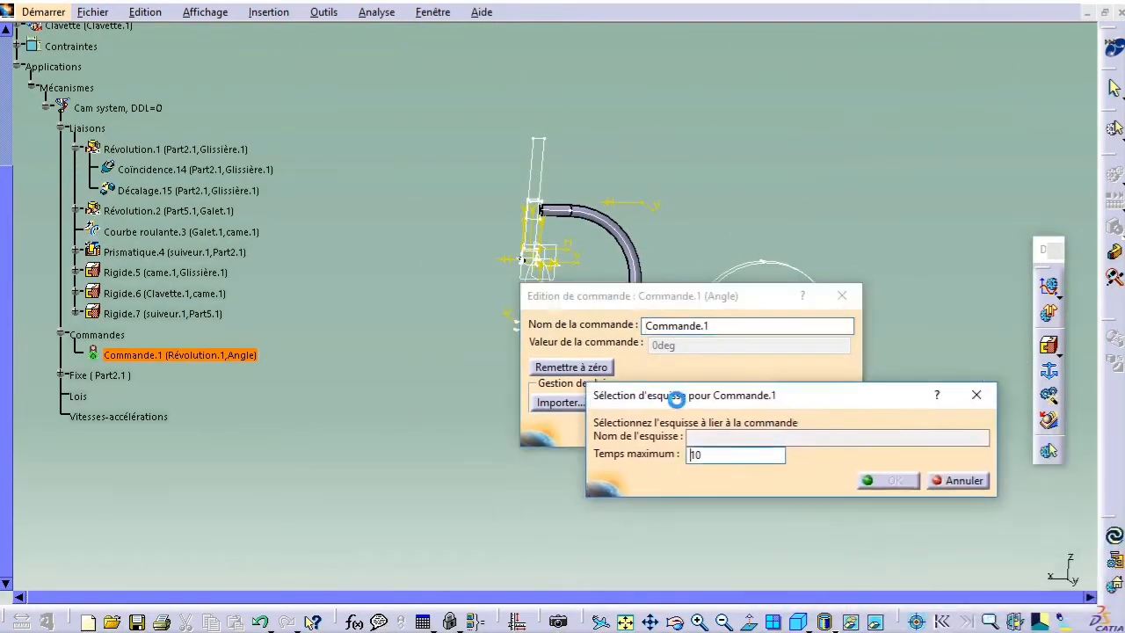
double_click(723, 452)
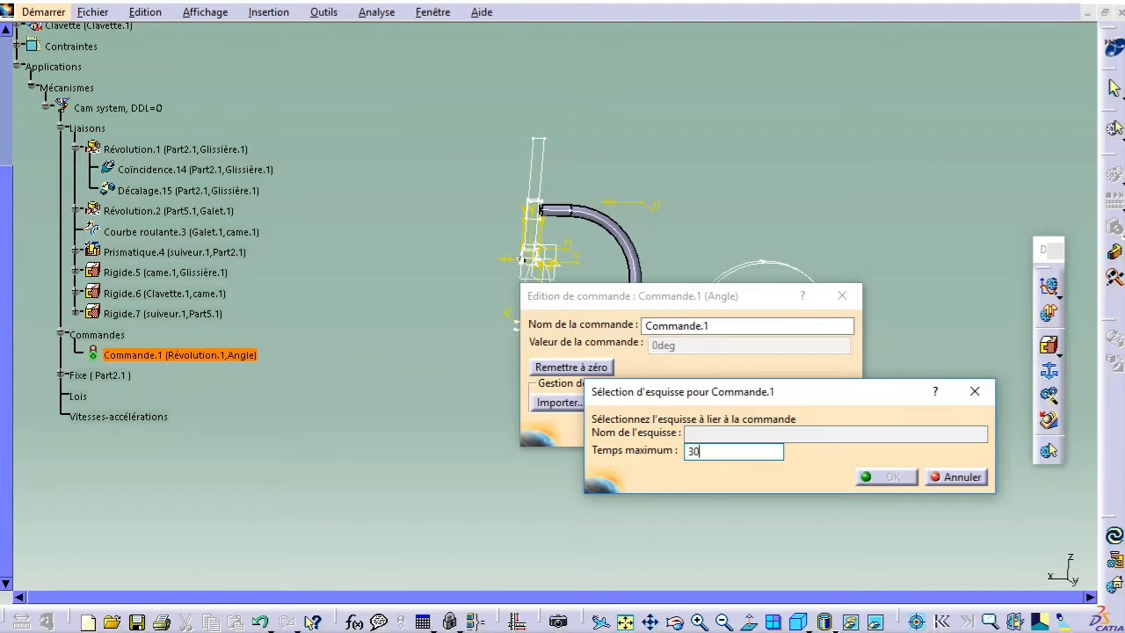
text(30)
mouse_move(716, 391)
mouse_down()
mouse_move(776, 568)
mouse_move(776, 540)
mouse_up()
drag(695, 295, 593, 278)
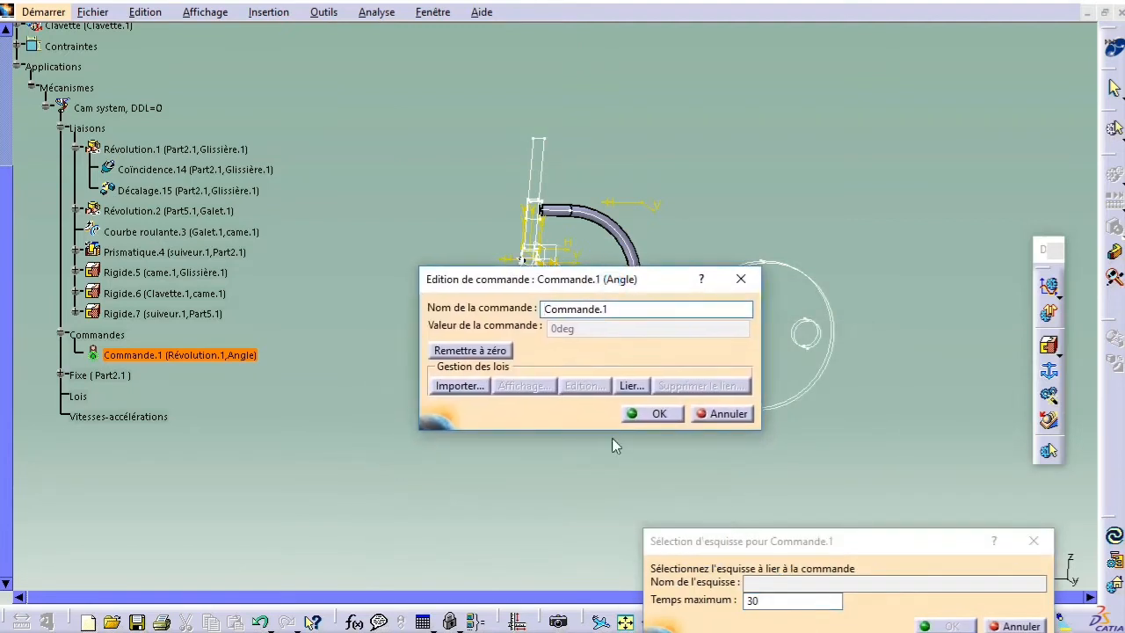
drag(740, 533, 823, 330)
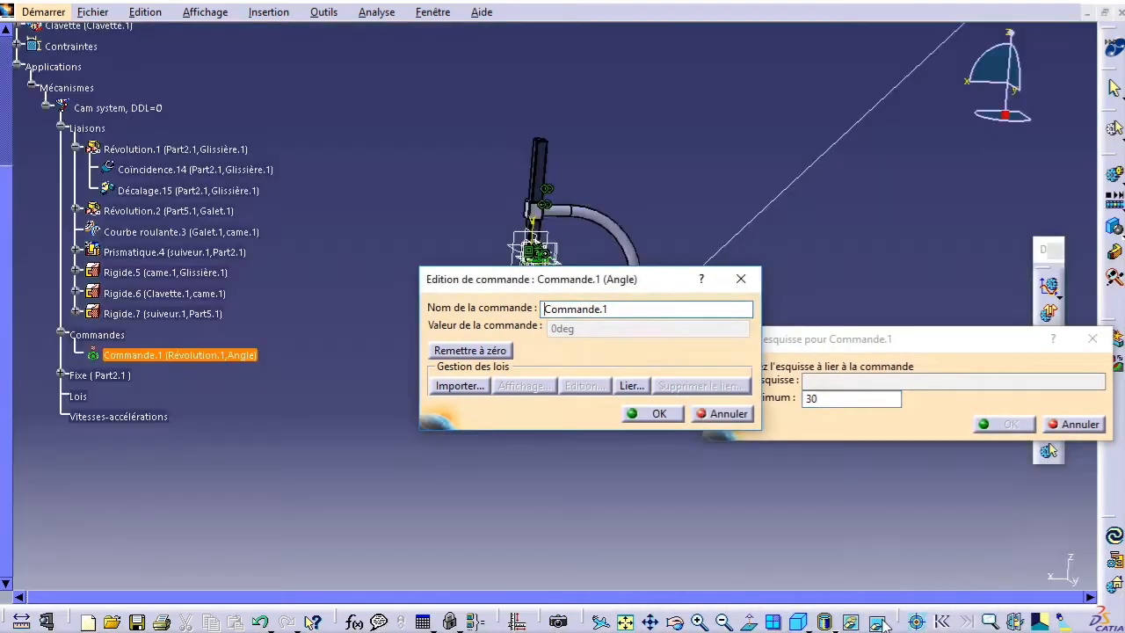
Step: Link Commande.1 to the diagonal line sketch Esquisse.10 of Part2 and accept the command settings
click(753, 217)
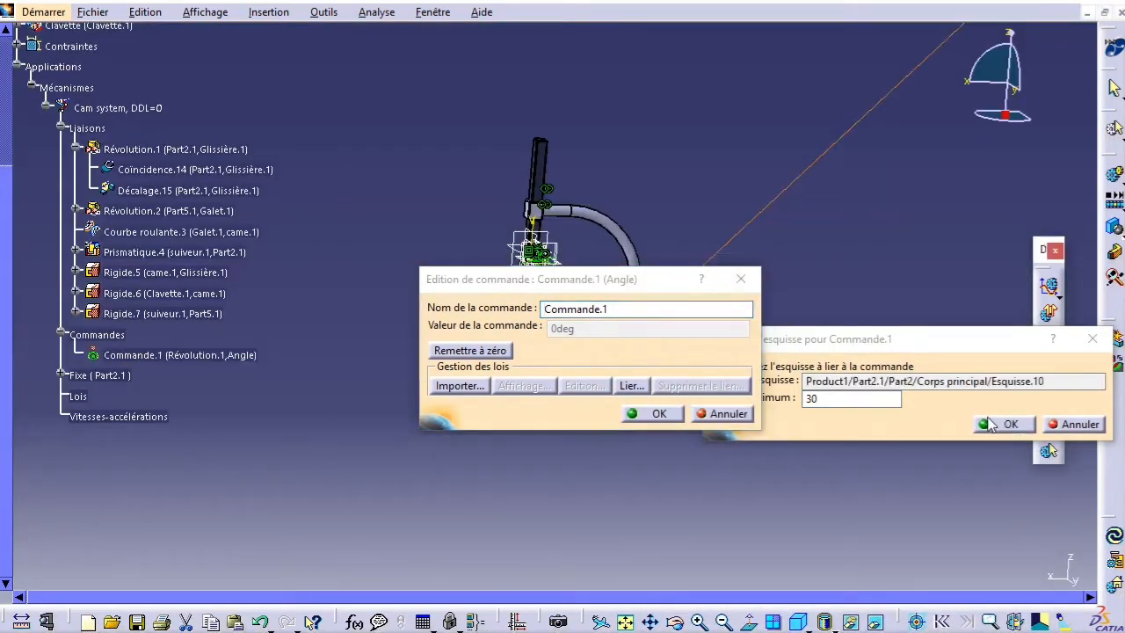
click(1011, 425)
click(645, 364)
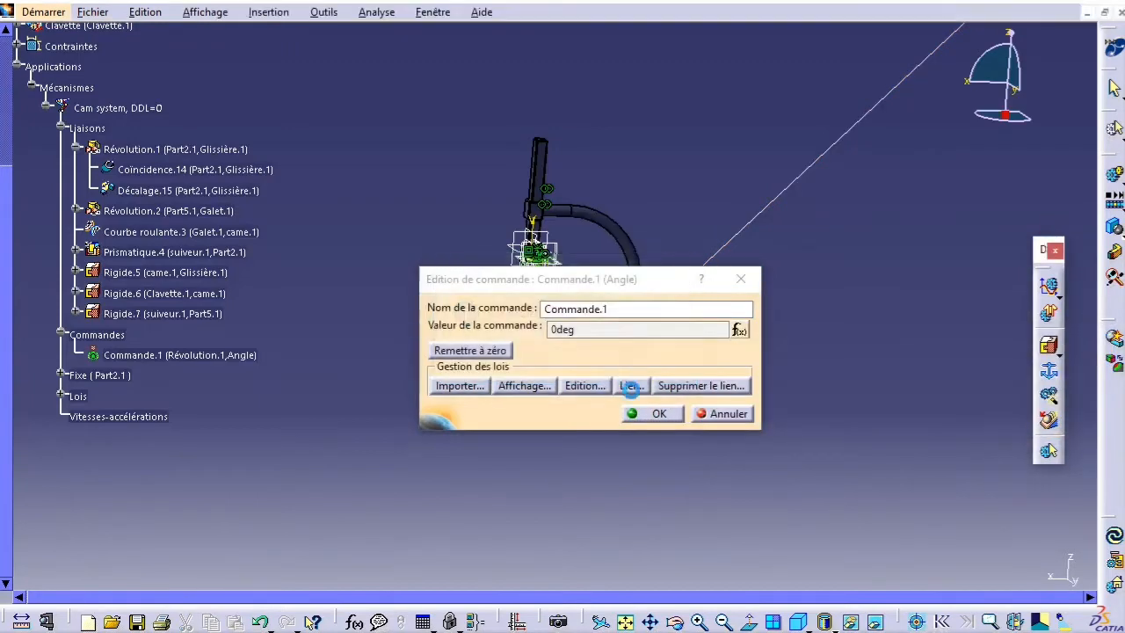
click(650, 413)
Step: Play the Cam system kinematic simulation, watch the cam and follower up close, and reset it to the start
middle_drag(753, 403, 740, 470)
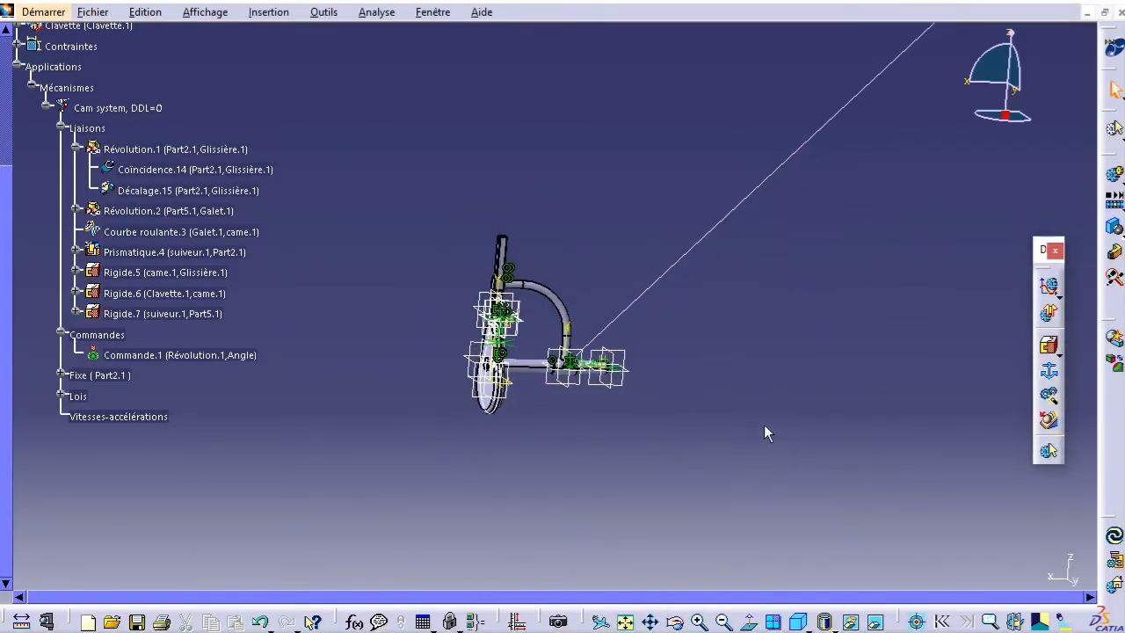
click(1049, 291)
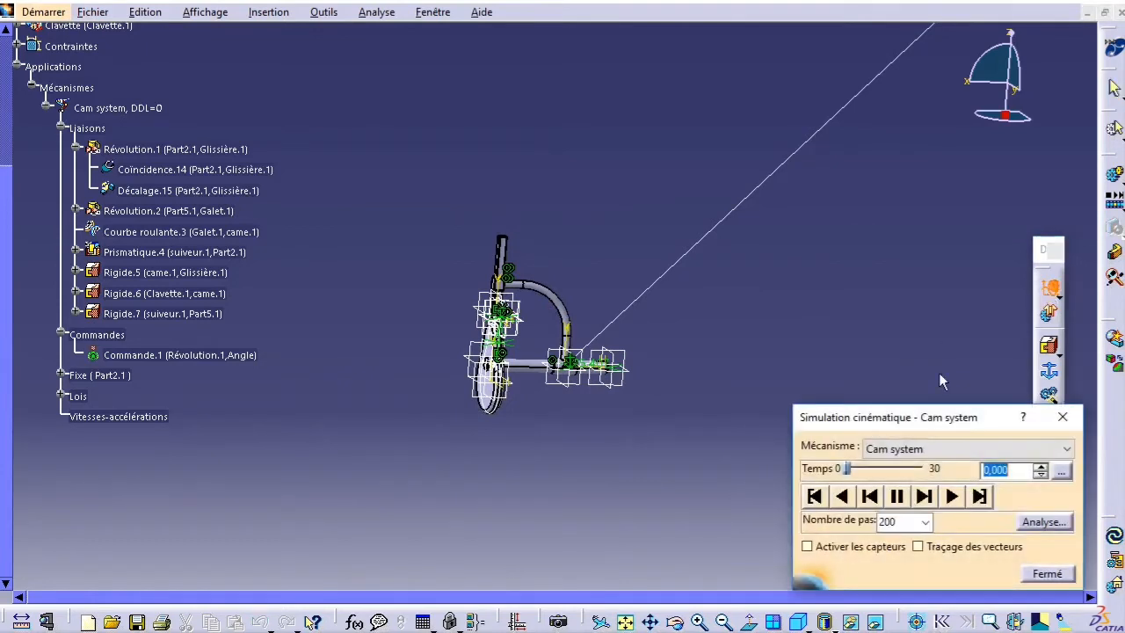
click(950, 507)
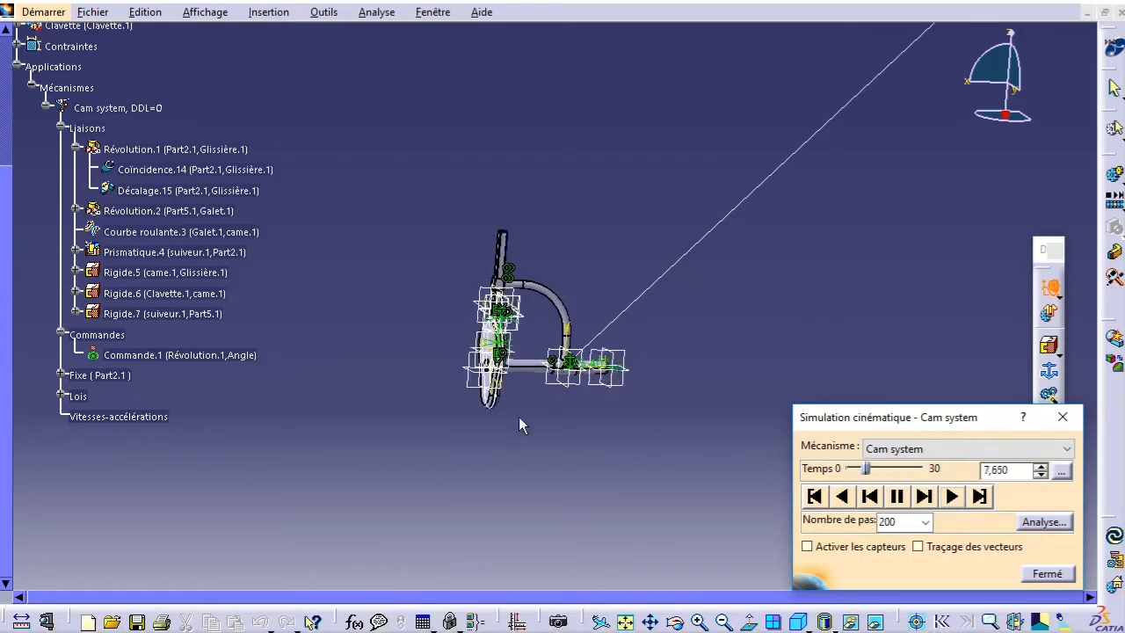
middle_drag(521, 418, 466, 378)
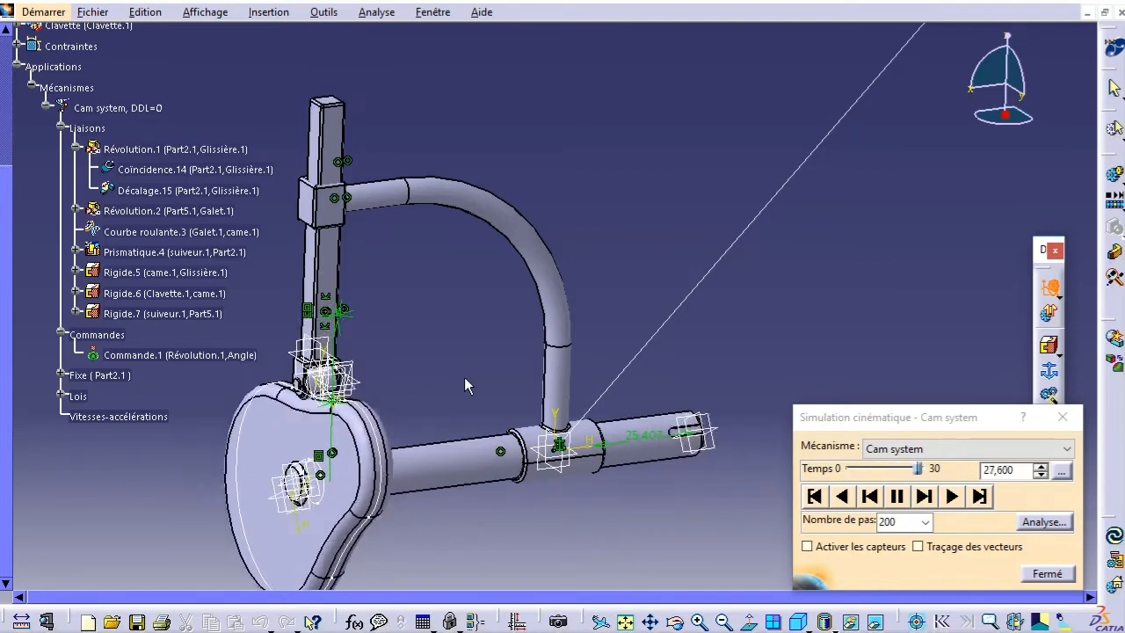
click(815, 497)
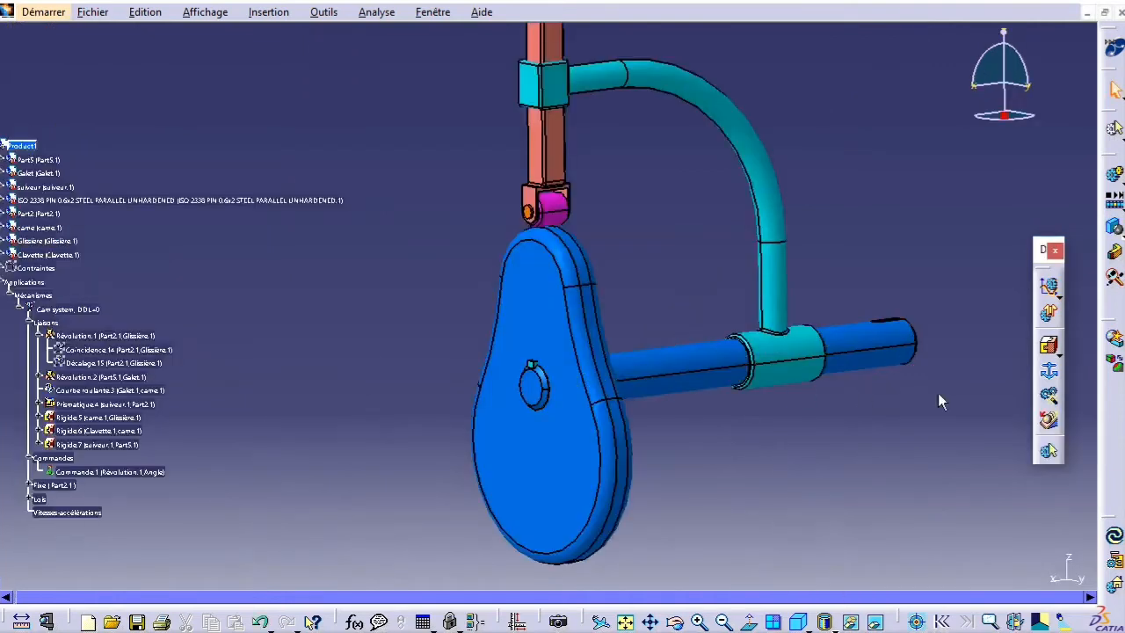
Step: Reopen the Cam system simulation and play it forward with the coloured assembly in view
middle_drag(703, 319, 704, 383)
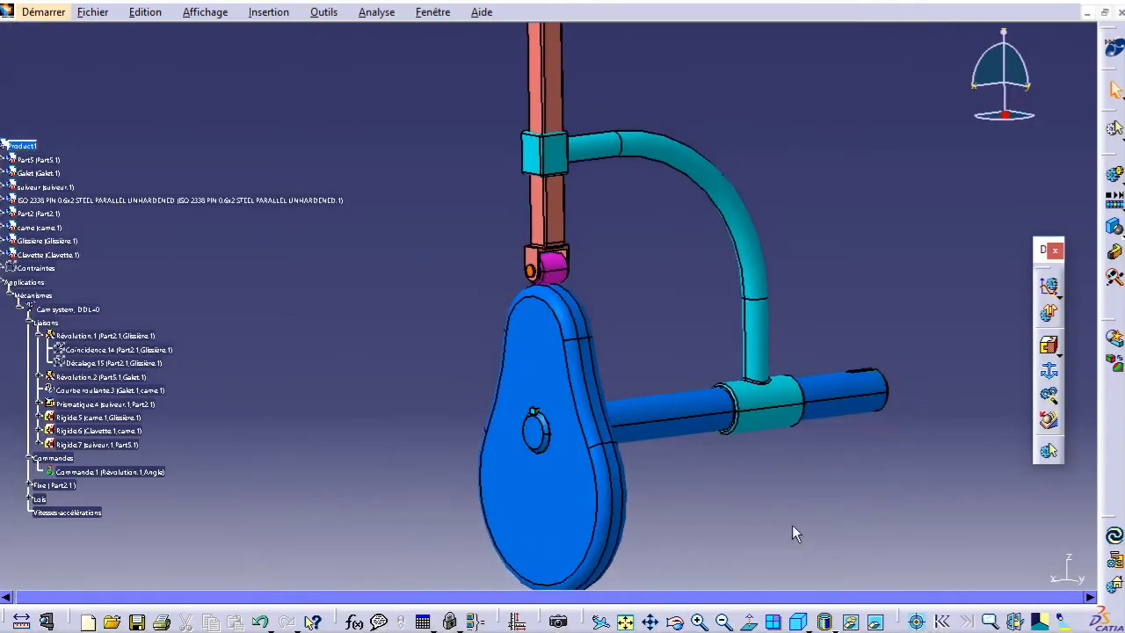
click(1048, 286)
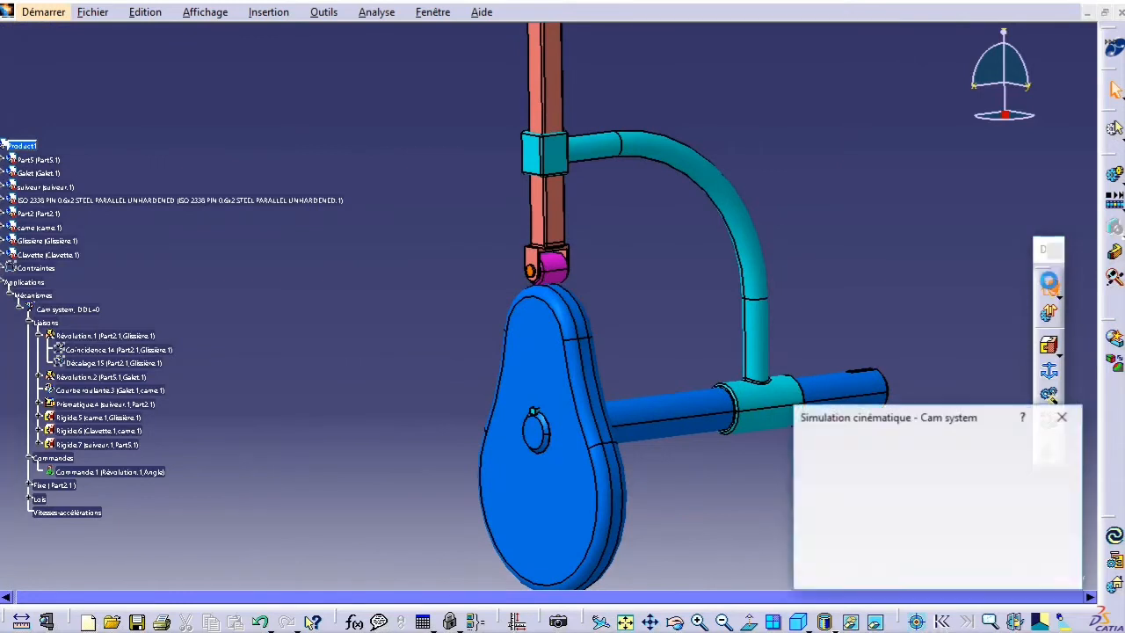
click(953, 497)
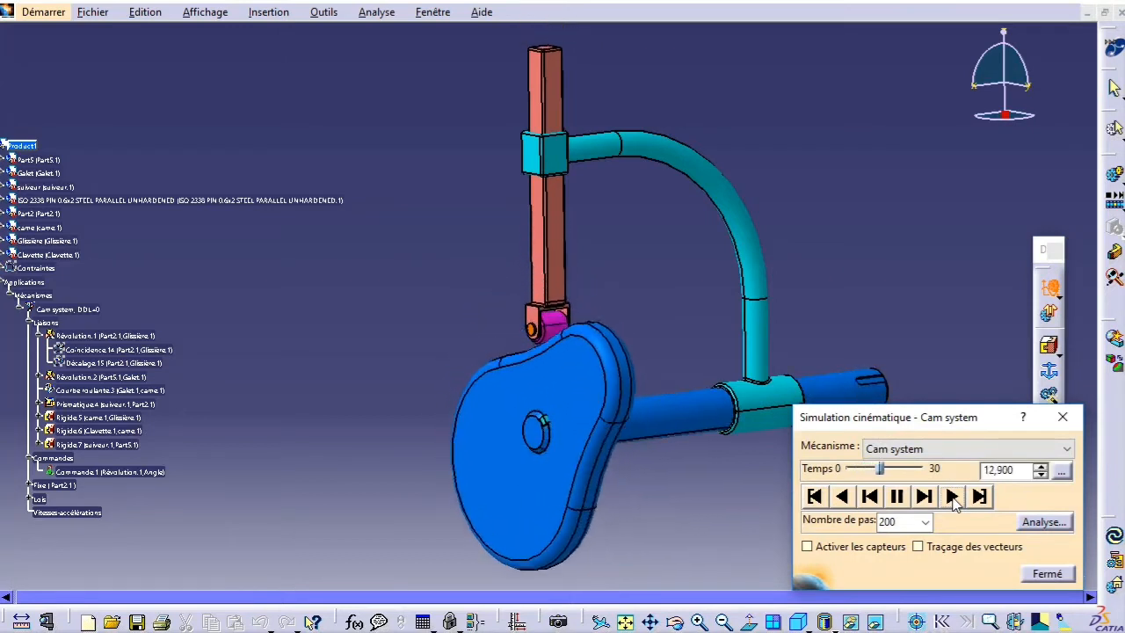
Step: Set the simulation's number of steps to 40 and replay the cam motion from the start
click(926, 523)
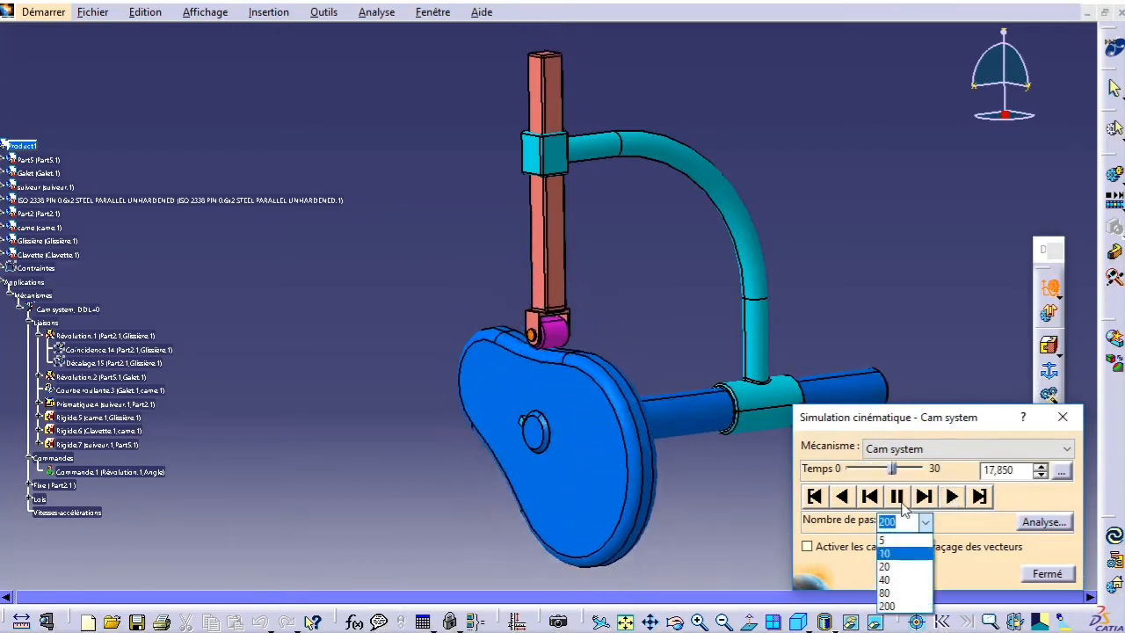
click(896, 580)
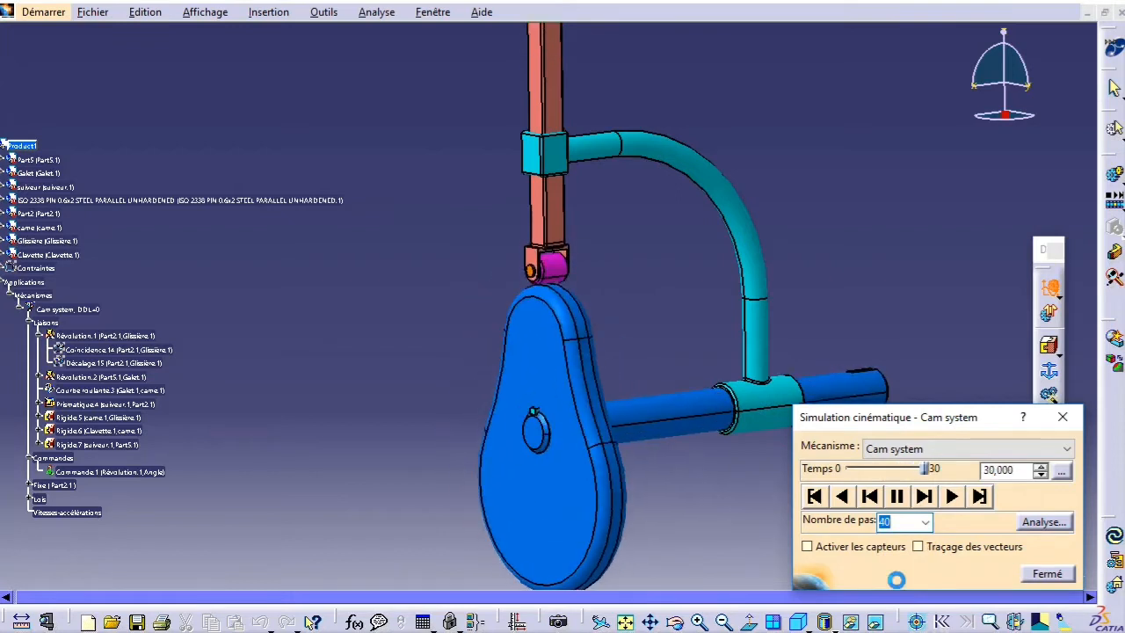
click(820, 497)
click(956, 498)
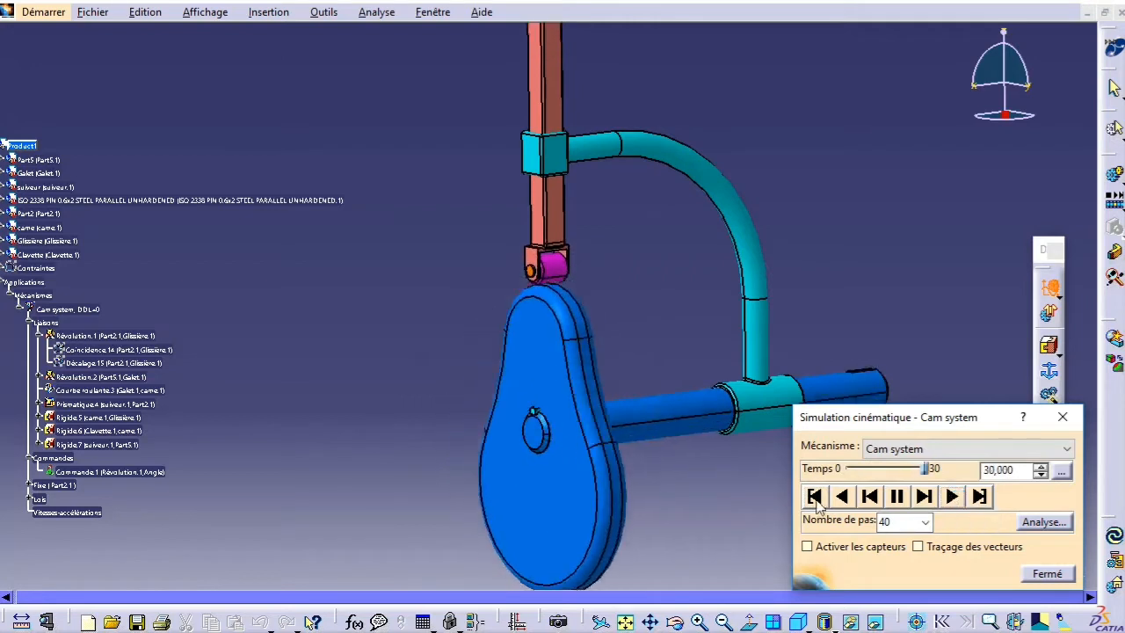
Step: Set the simulation's number of steps to 400, replay the cam motion, return it to the start and close the simulation
click(817, 498)
double_click(909, 522)
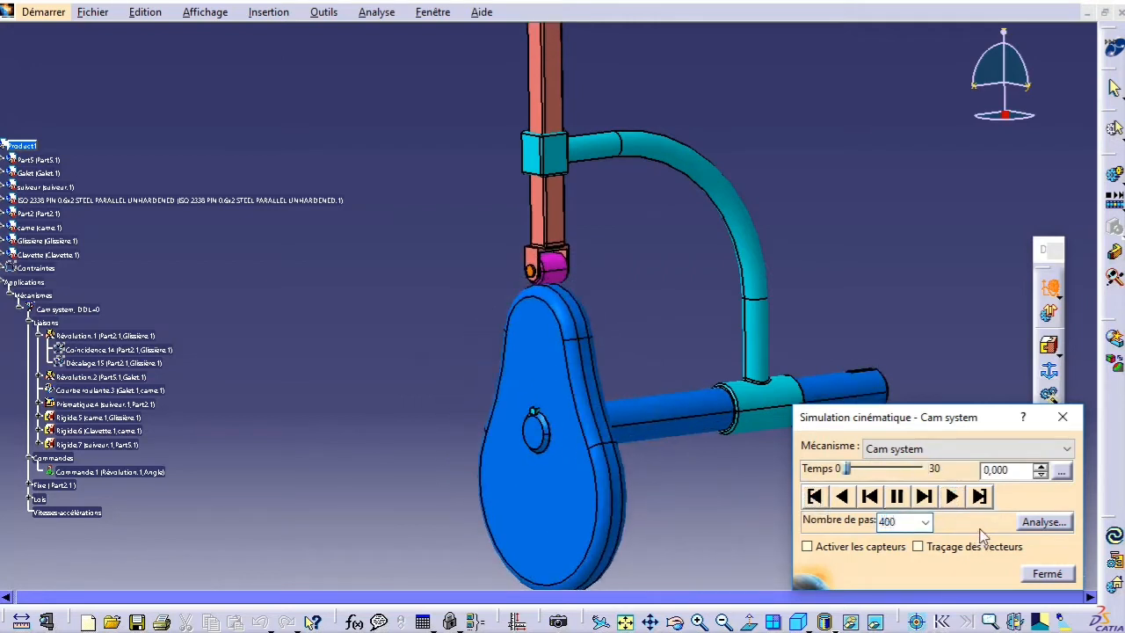
click(812, 496)
click(953, 496)
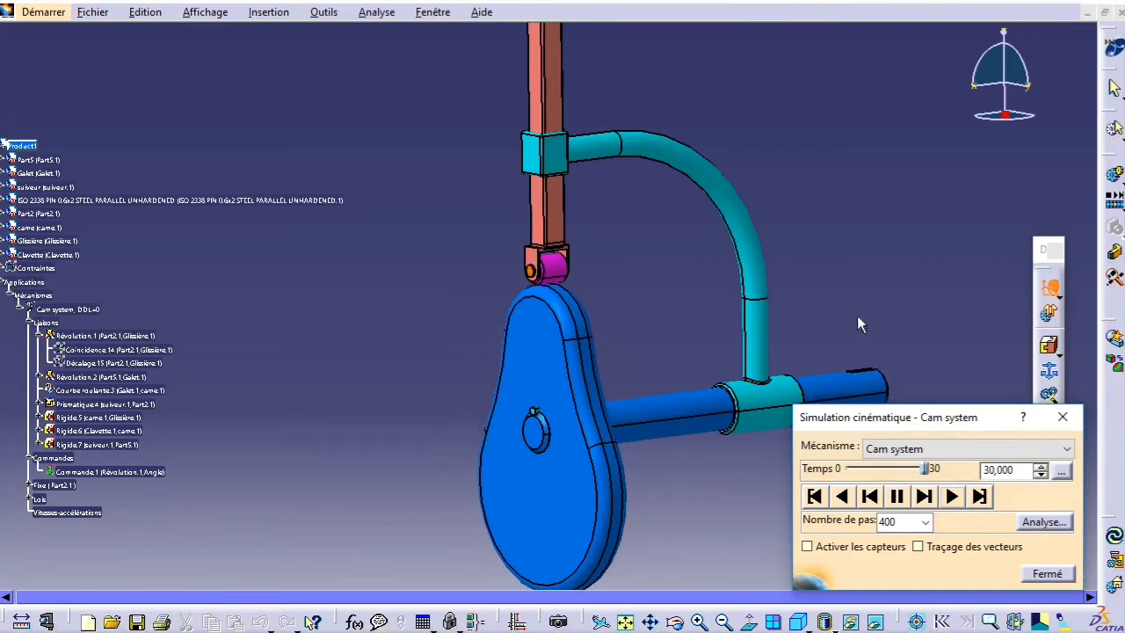
click(815, 497)
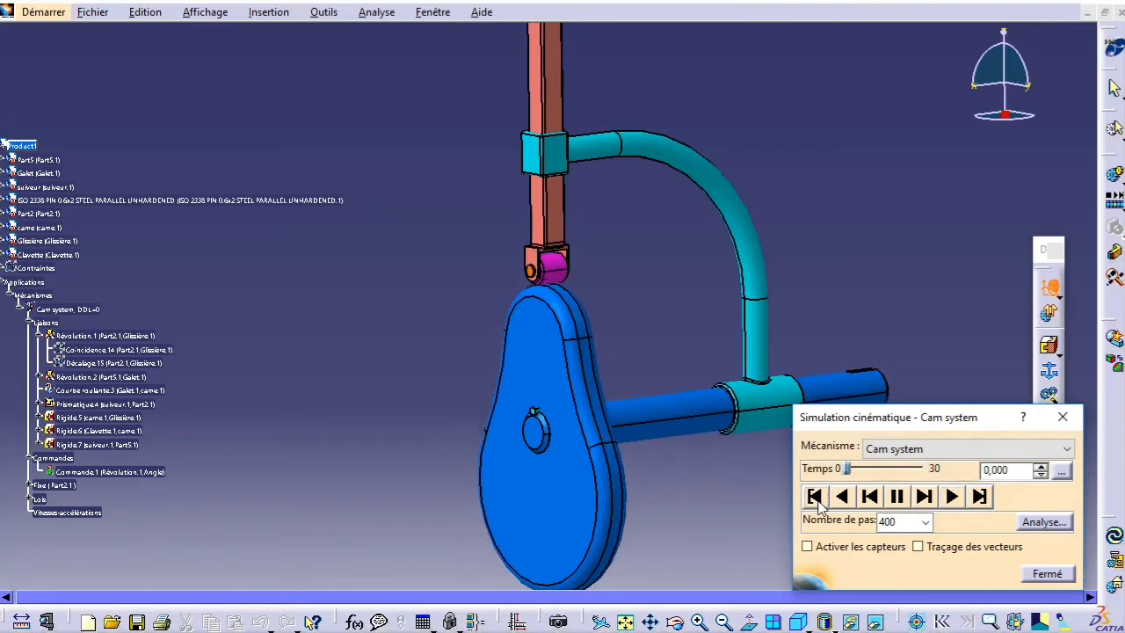
click(870, 497)
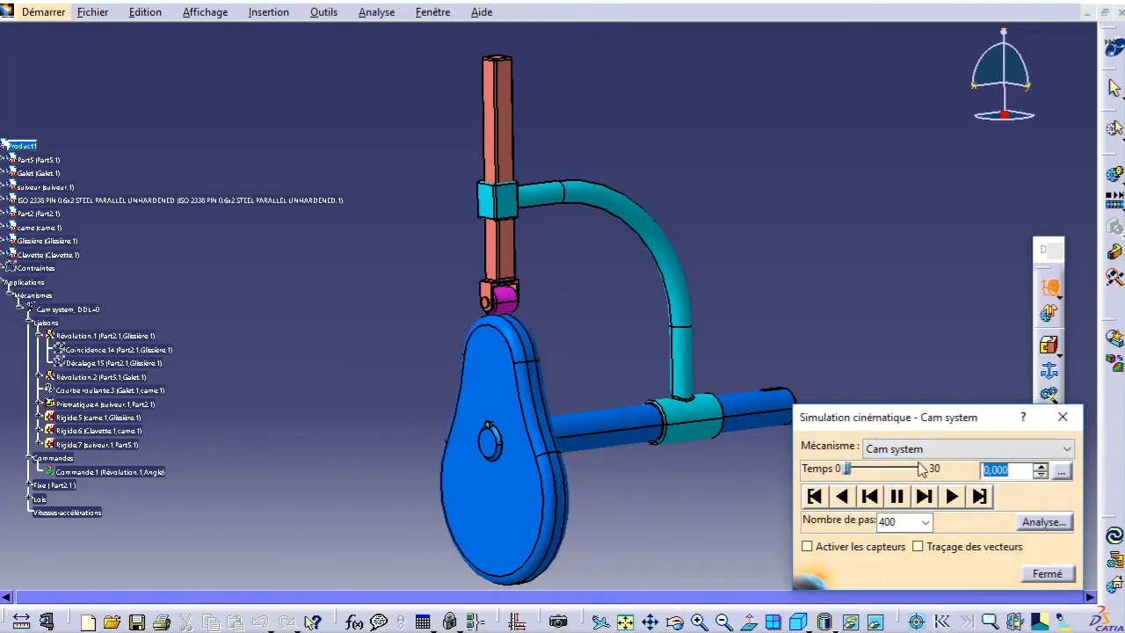
click(1062, 416)
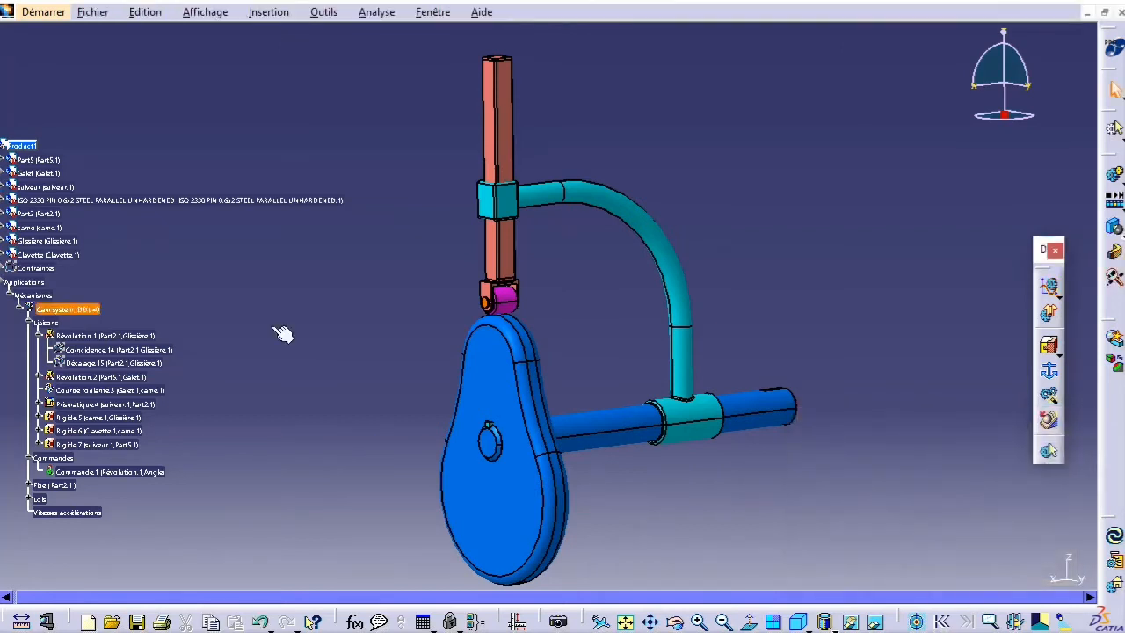
Step: Reopen the Cam system simulation, activate its sensors, observe Prismatique.4\Longueur and run the motion with 80 steps
click(1049, 290)
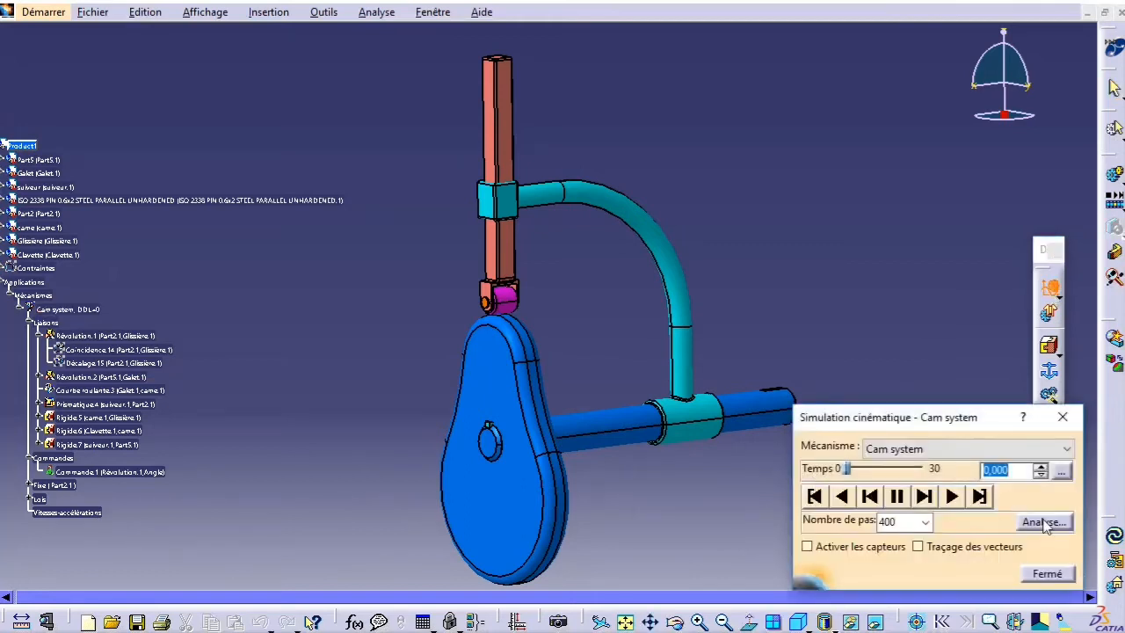
click(1044, 523)
click(1063, 432)
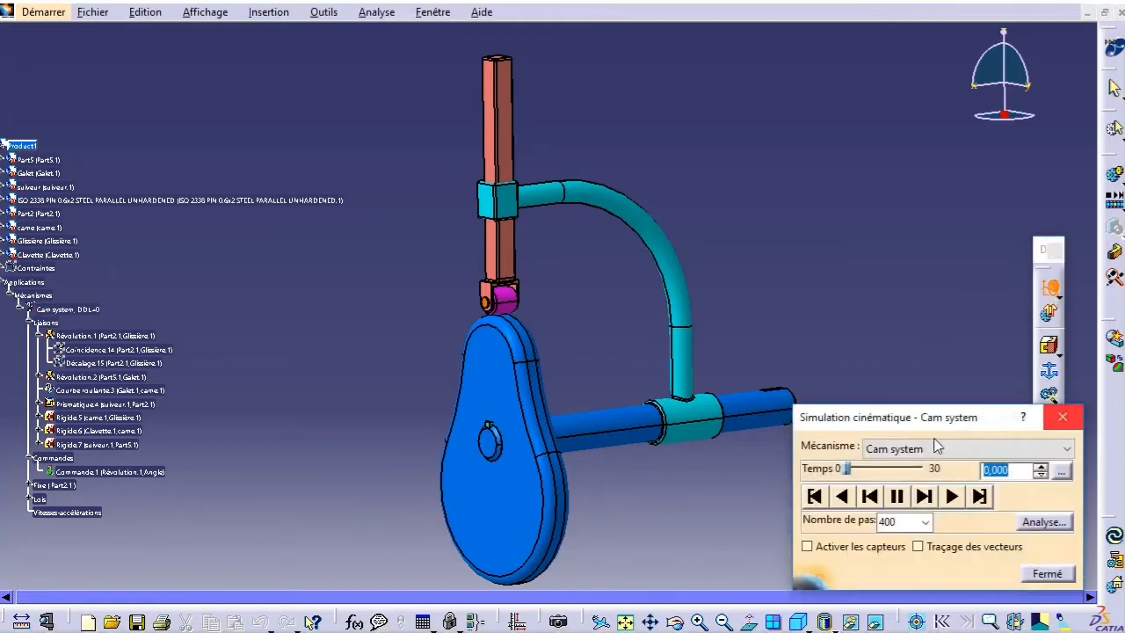
click(873, 549)
drag(758, 193, 358, 182)
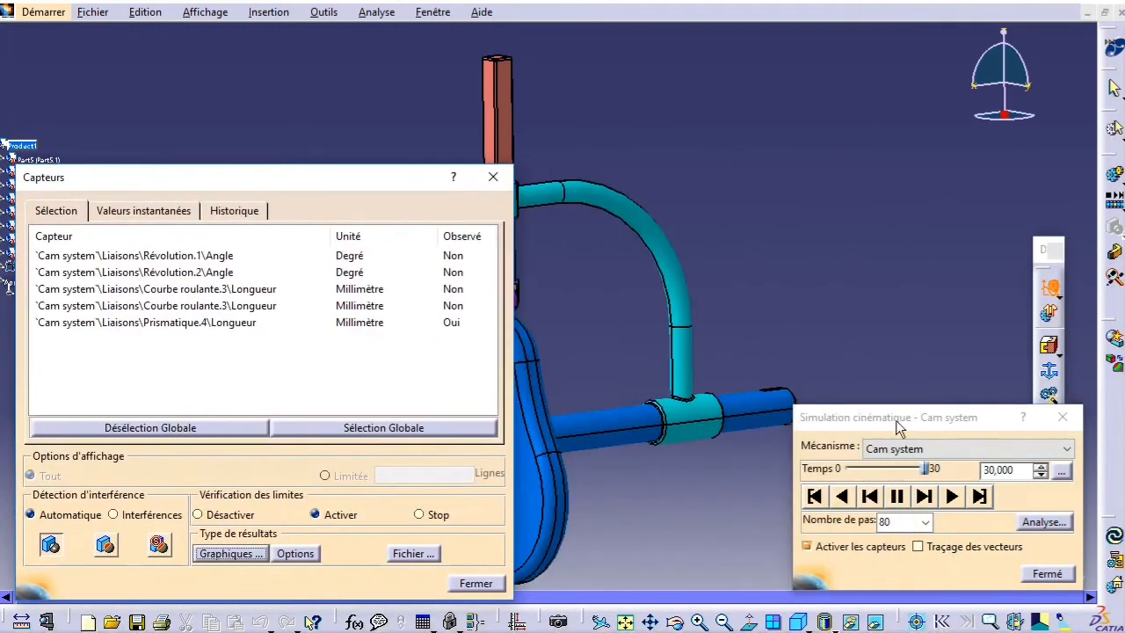
Step: Deactivate the limit check in the sensor settings, keeping Prismatique.4\Longueur as the observed sensor
click(1040, 522)
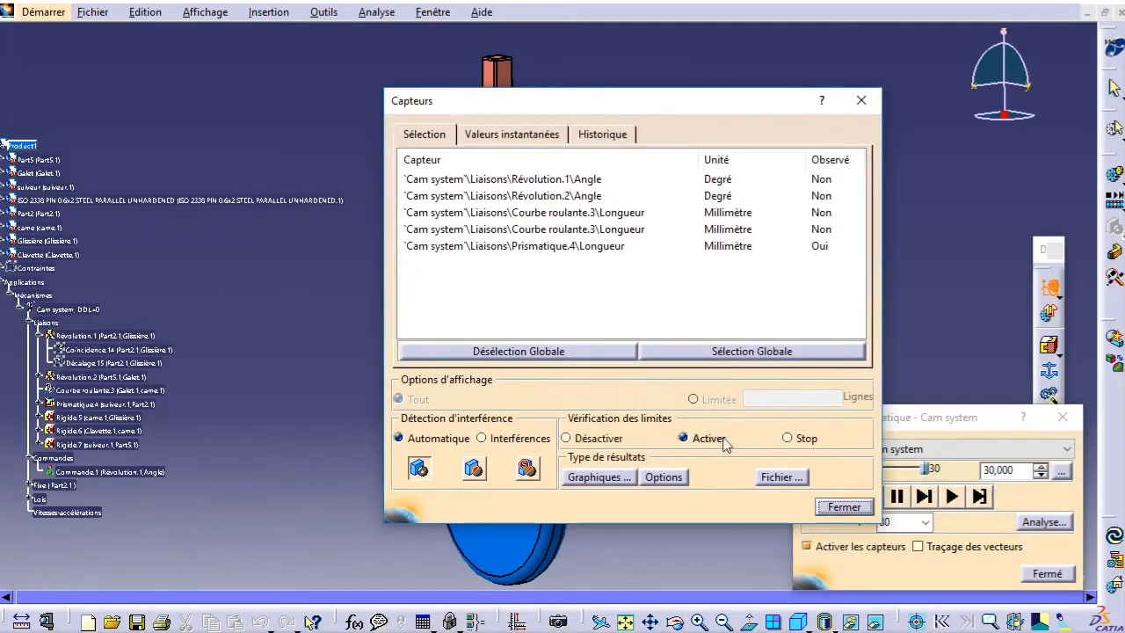
click(699, 441)
click(587, 438)
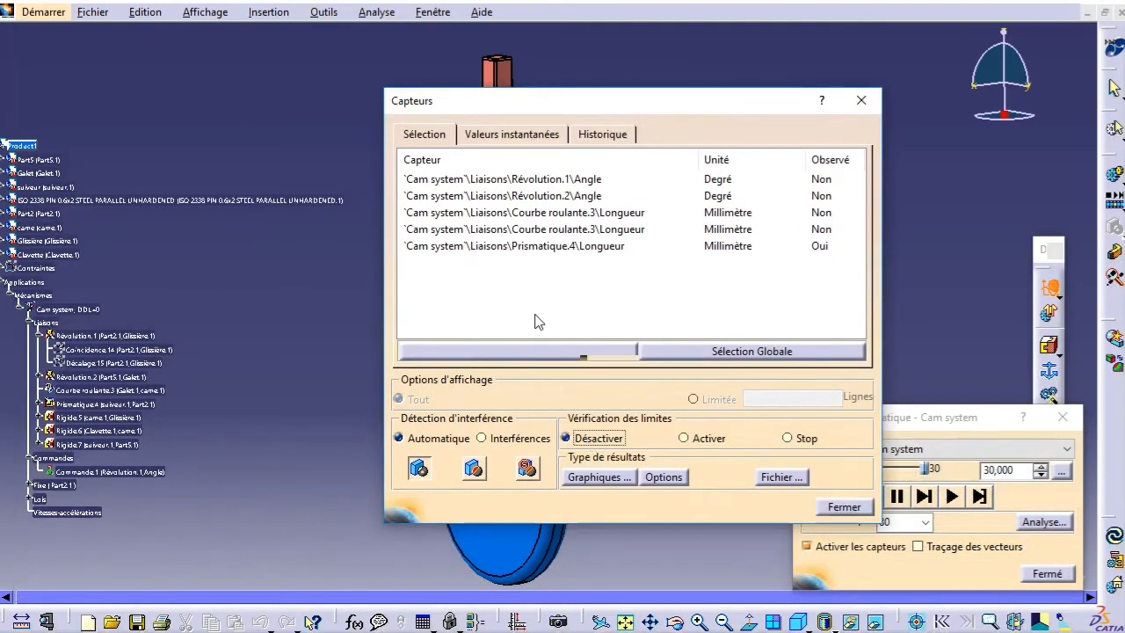
click(635, 251)
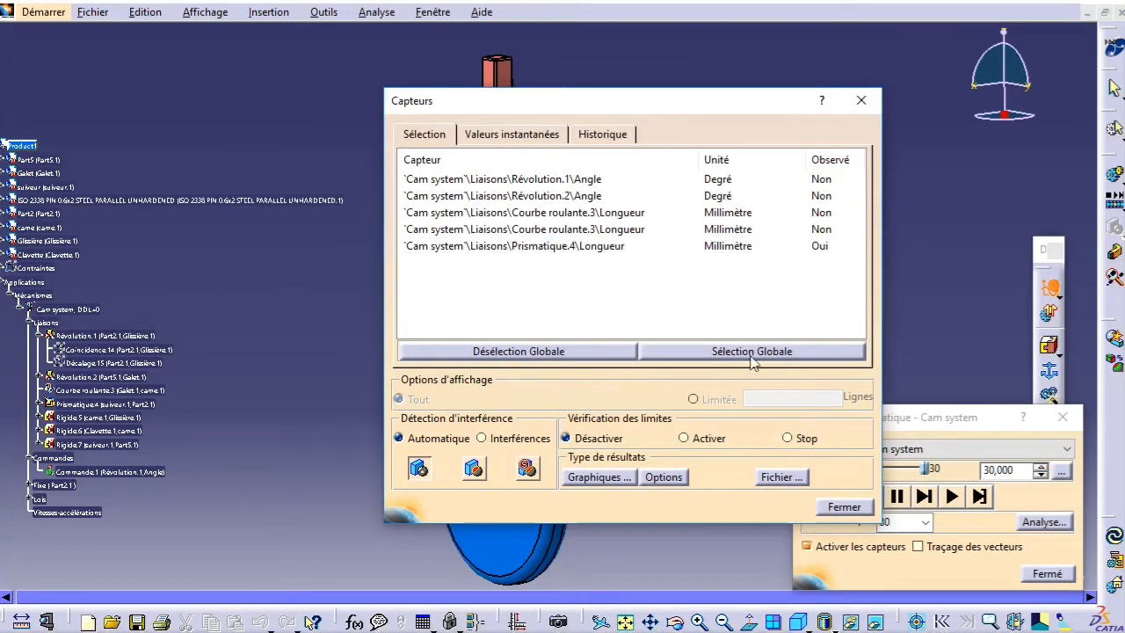
Step: Add a custom curve in the sensor graph options with Temps as its abscissa
click(664, 477)
click(904, 547)
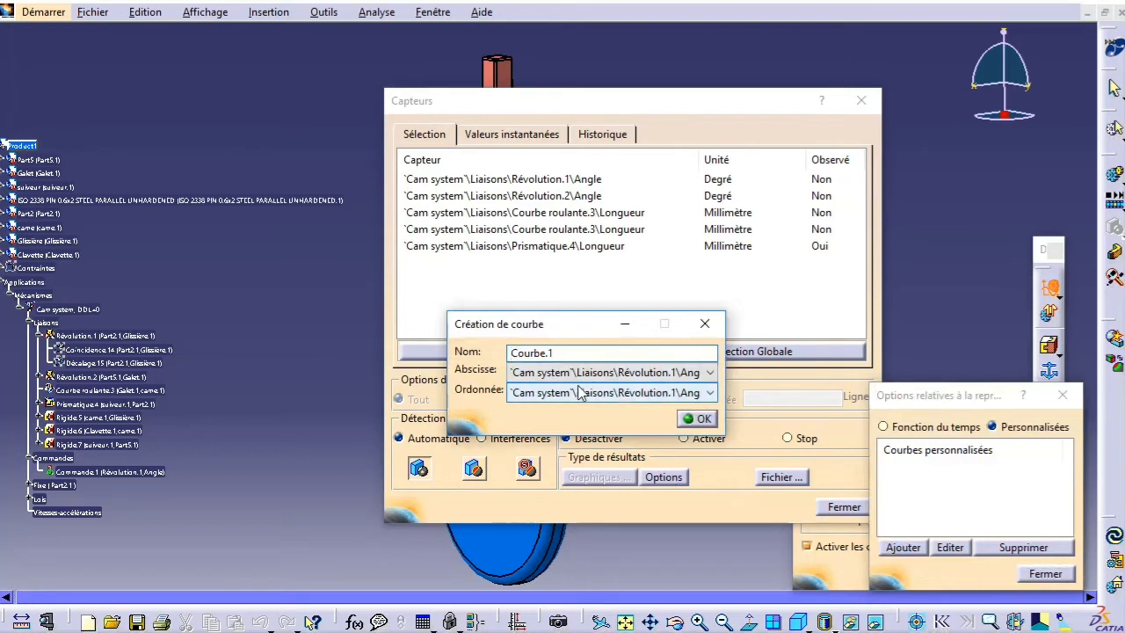
click(604, 373)
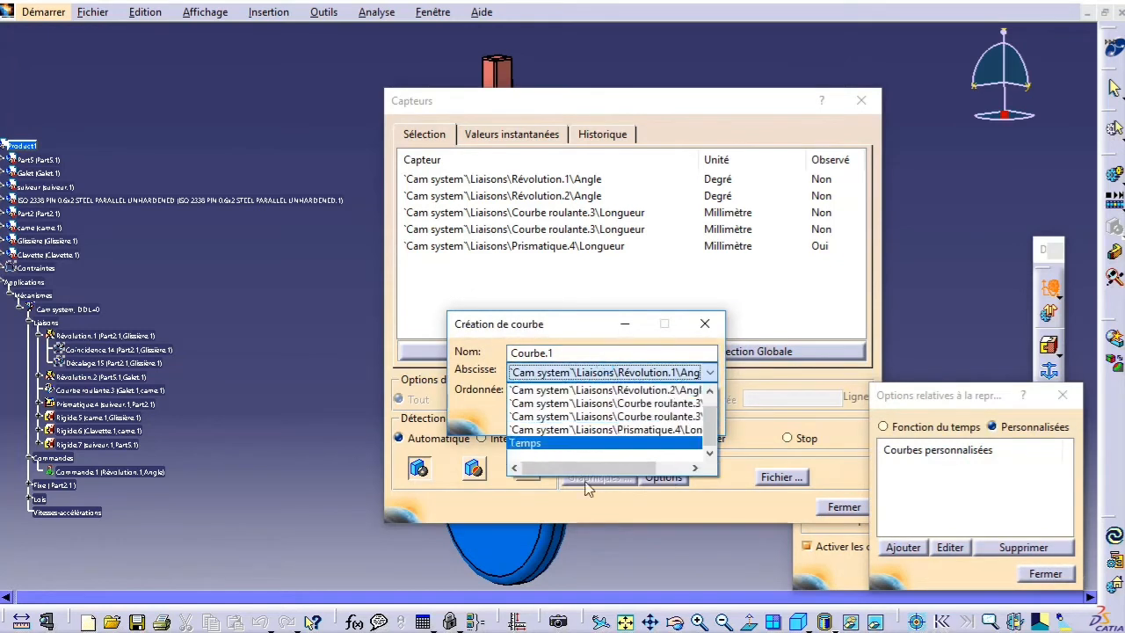
click(468, 425)
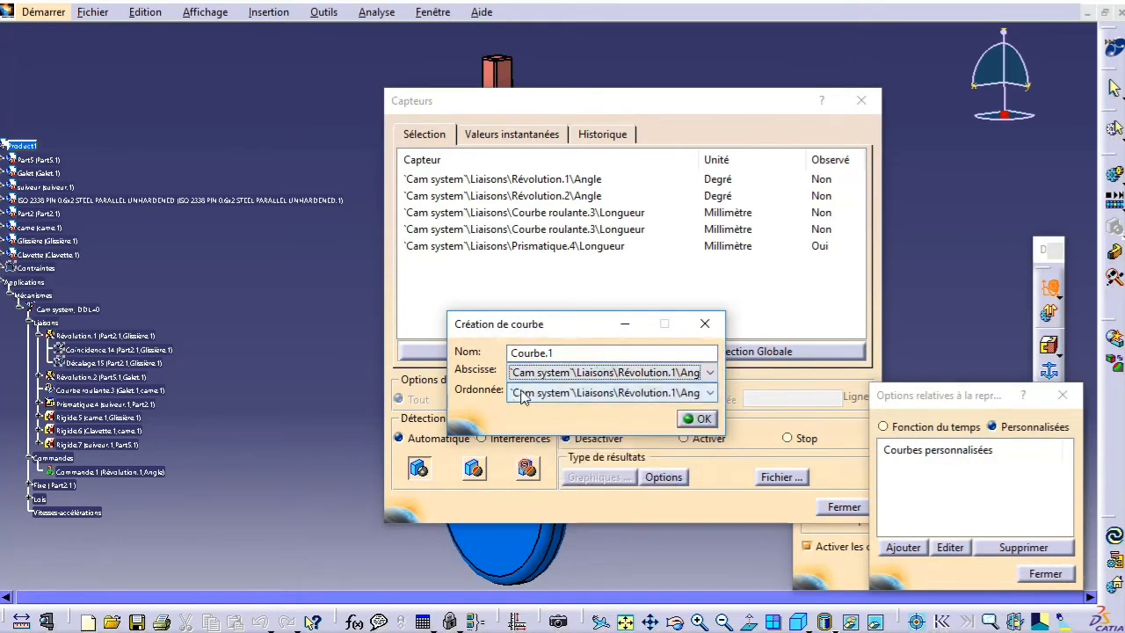
click(546, 372)
click(481, 418)
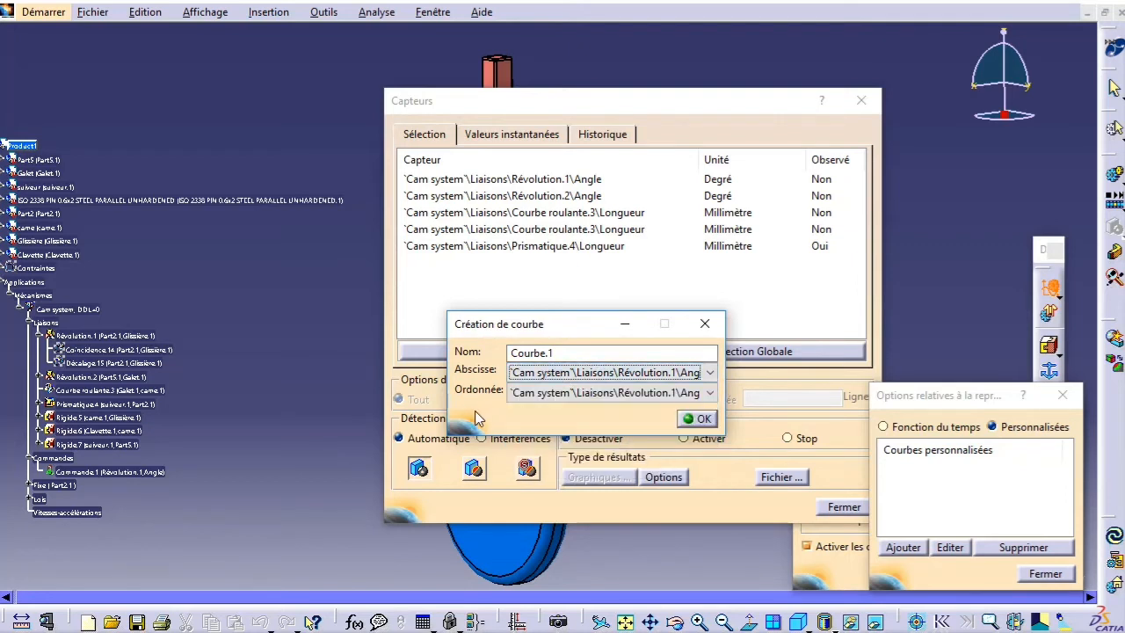
click(535, 372)
click(533, 444)
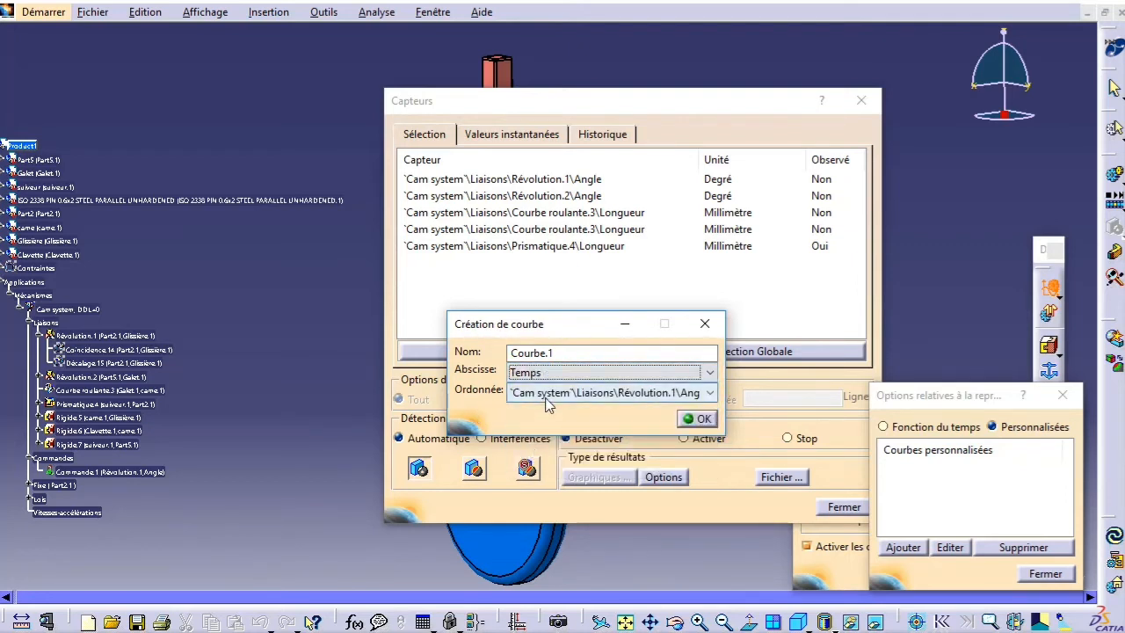
Step: Set the custom curve's ordinate to Prismatique.4\Longueur and accept the curve and graph options
click(540, 393)
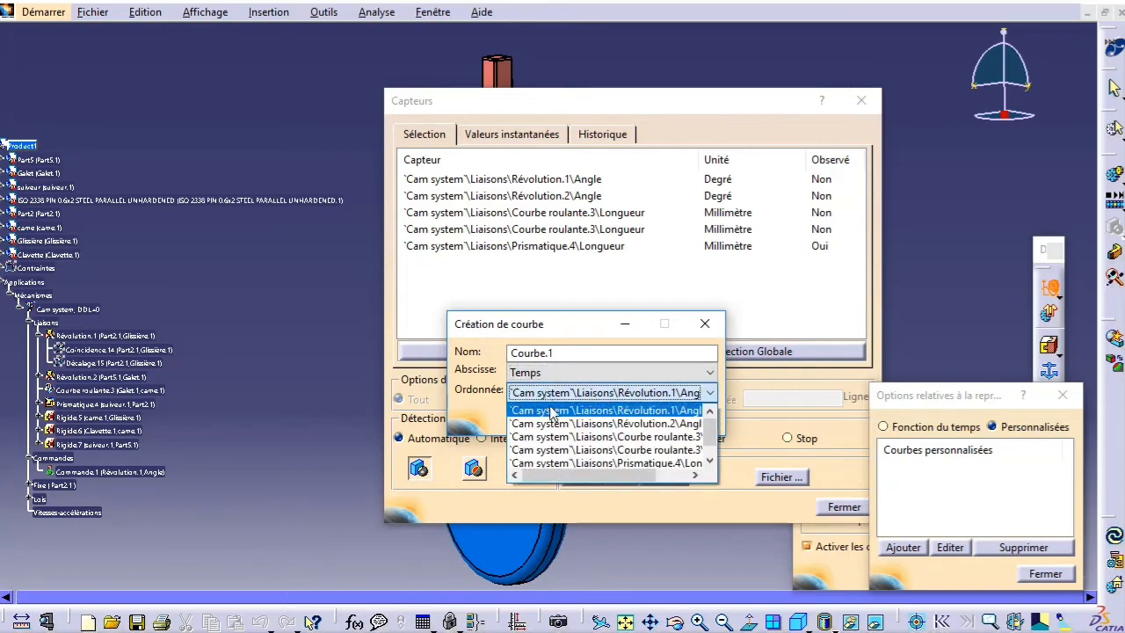
click(582, 461)
click(702, 420)
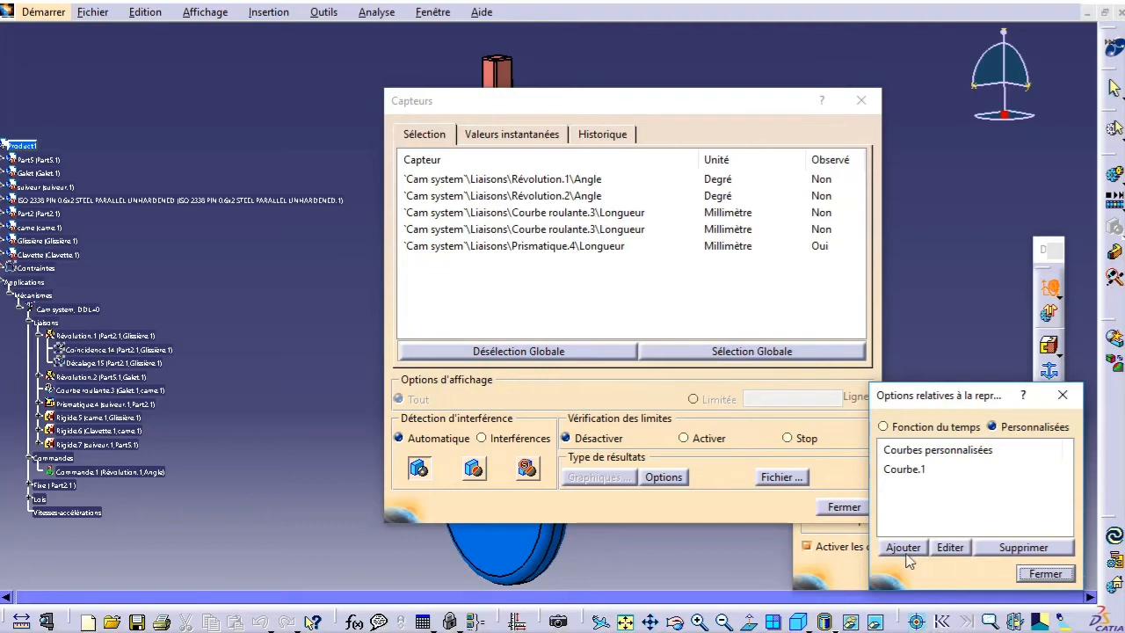
click(1064, 396)
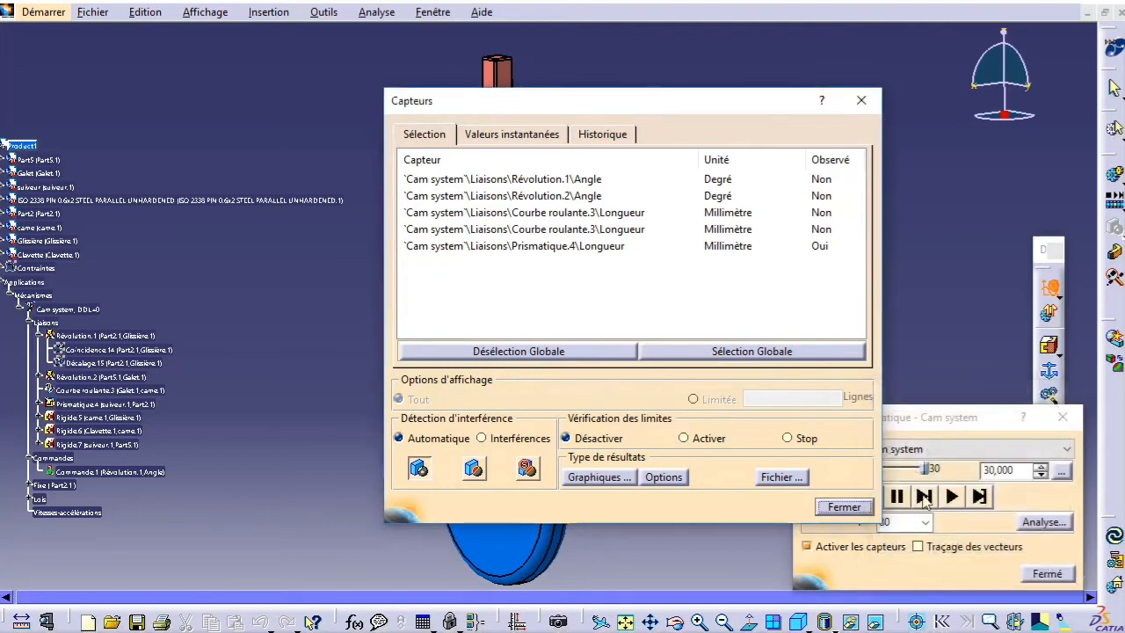
Step: Rerun the cam simulation from the start and plot the sensor results as a graph
drag(754, 123, 425, 152)
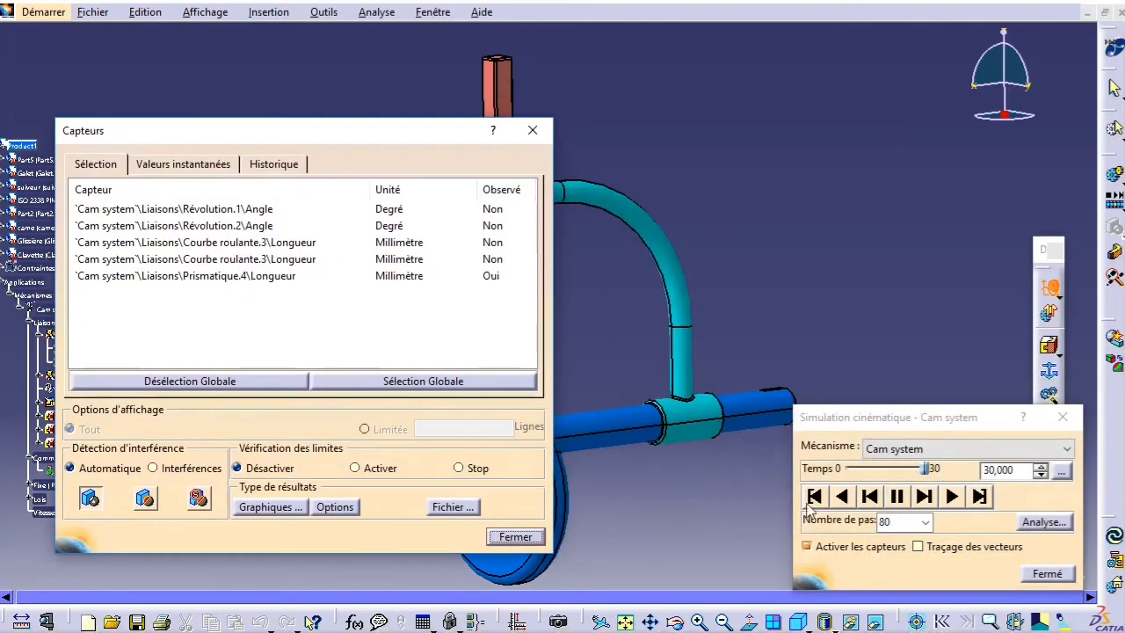
click(814, 496)
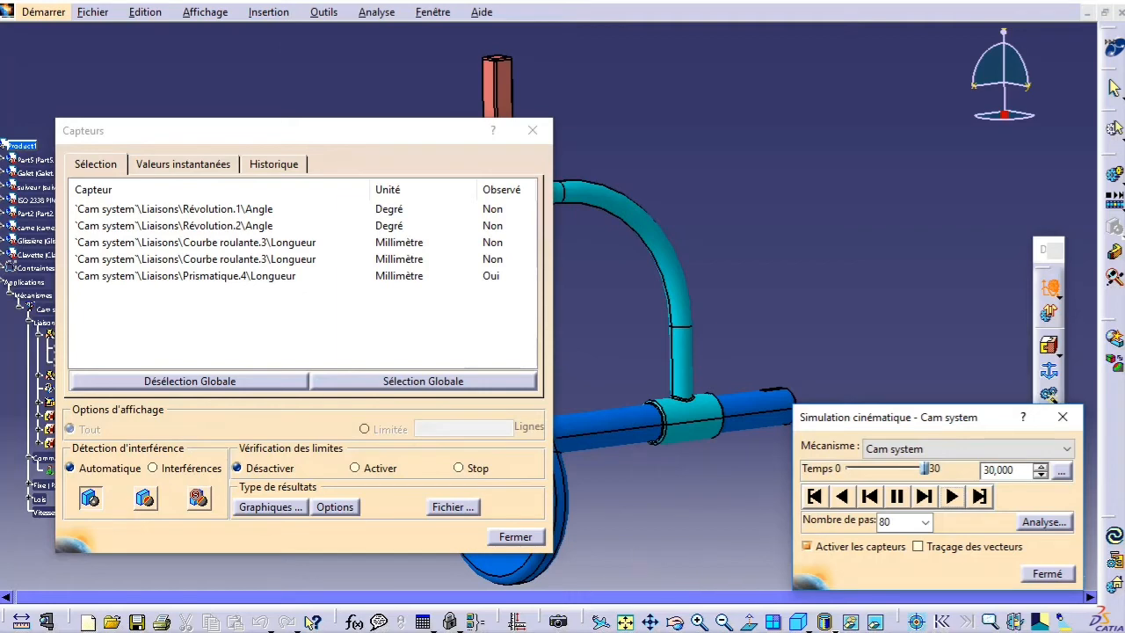
click(268, 507)
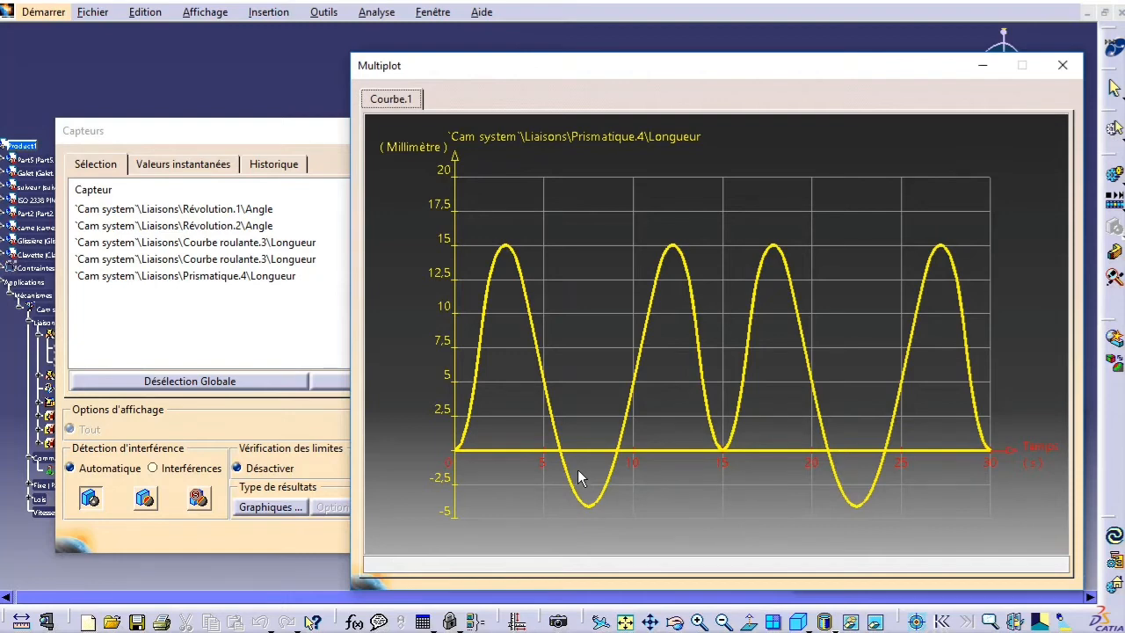
Step: Examine the follower displacement curve's peaks and compare them with the cam's position in the assembly
click(453, 455)
drag(559, 55, 832, 213)
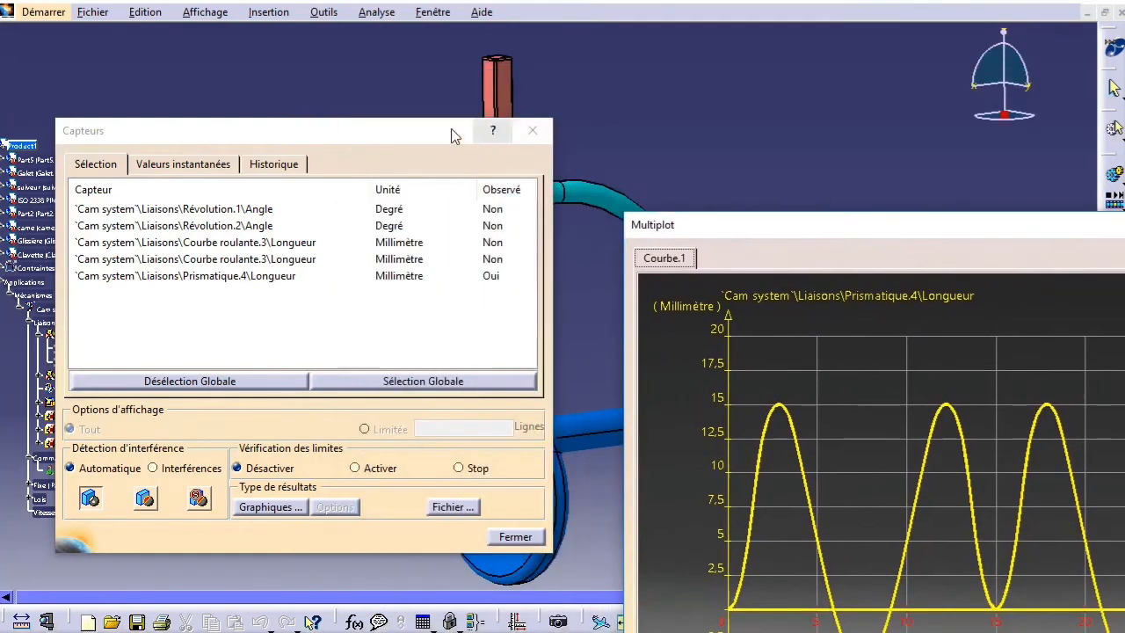
drag(372, 142, 102, 188)
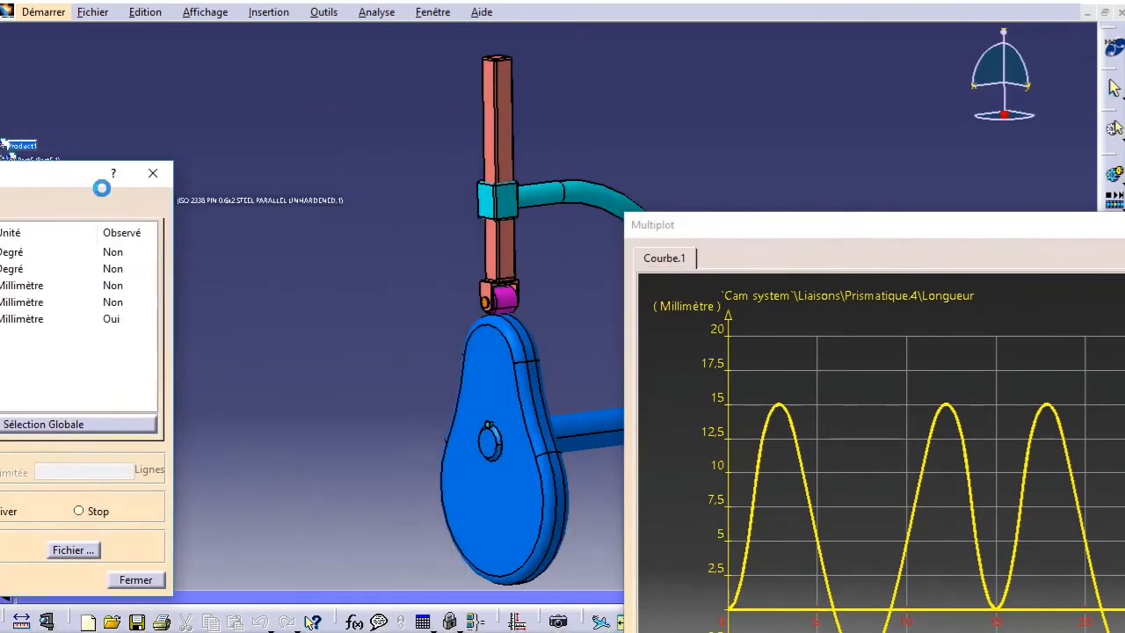
click(779, 414)
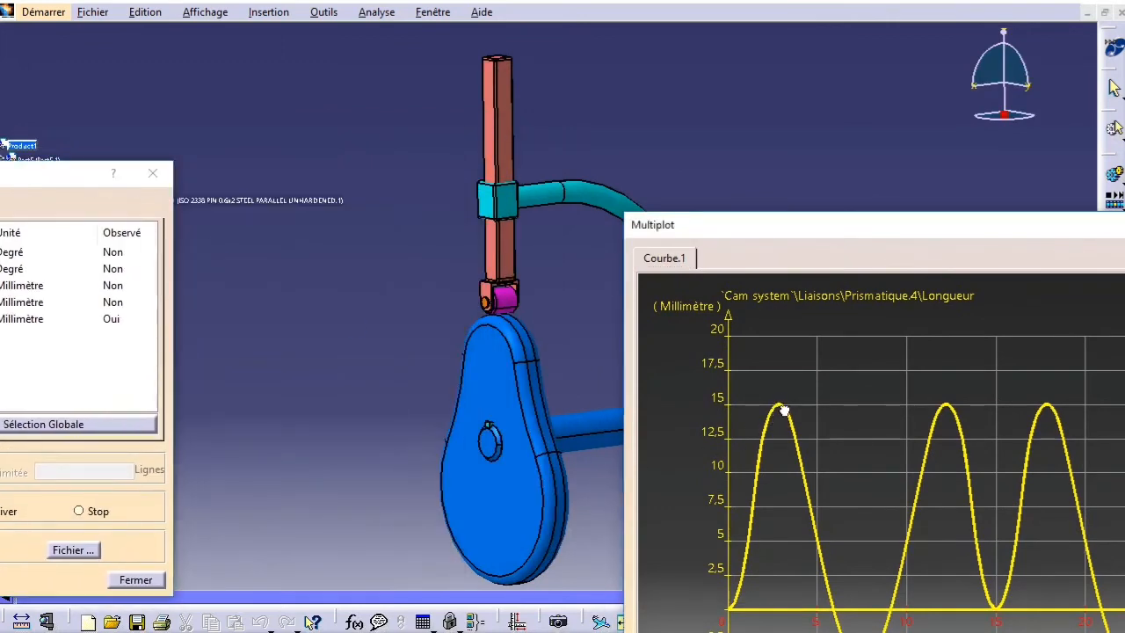
drag(910, 236, 588, 95)
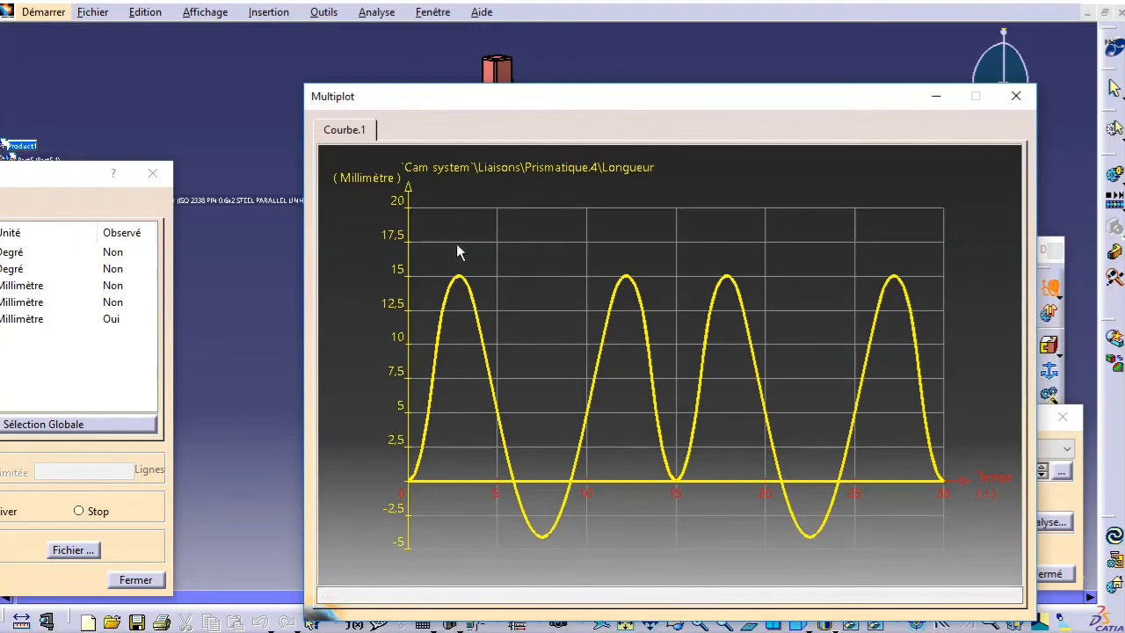
drag(567, 112, 900, 182)
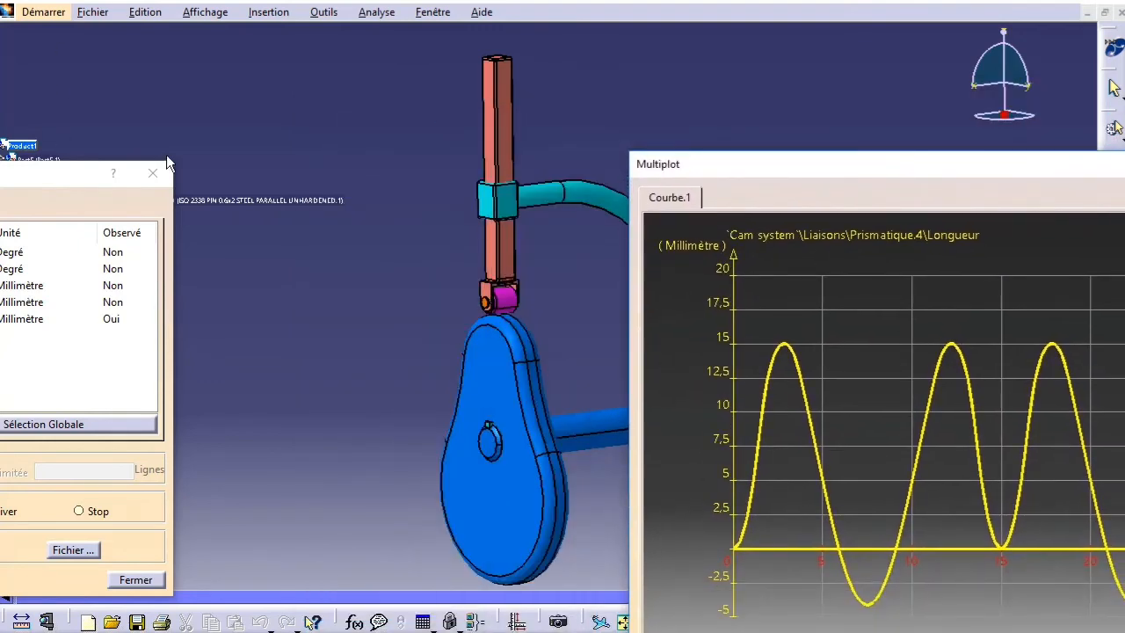
drag(726, 167, 380, 436)
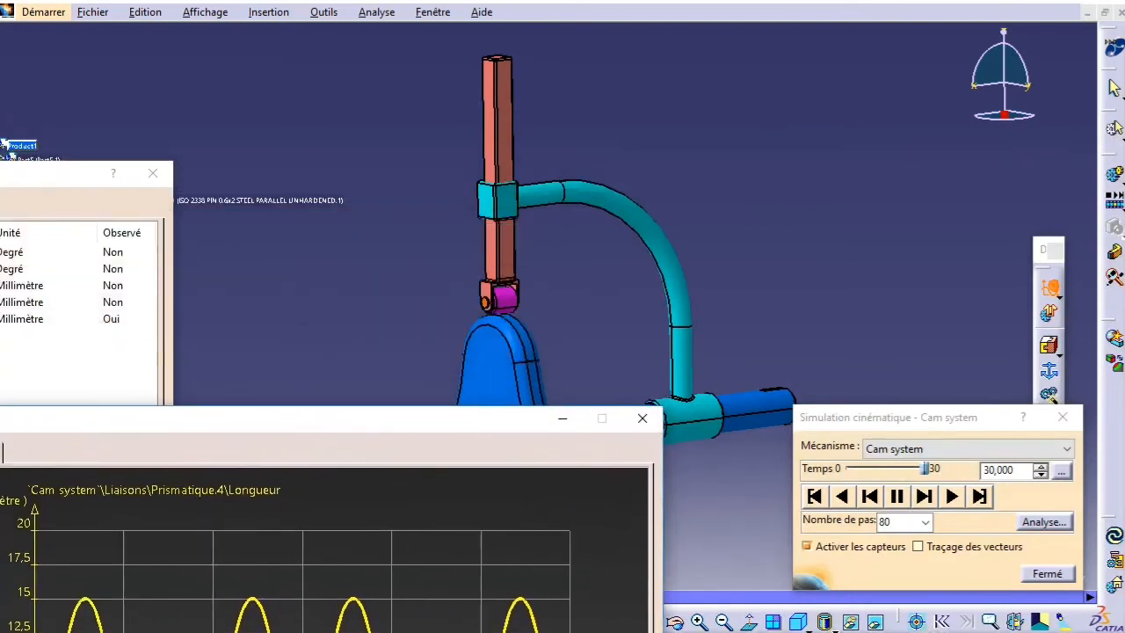
Step: Replay the simulation from the start and compare the cam and follower motion with the displacement curve
click(816, 497)
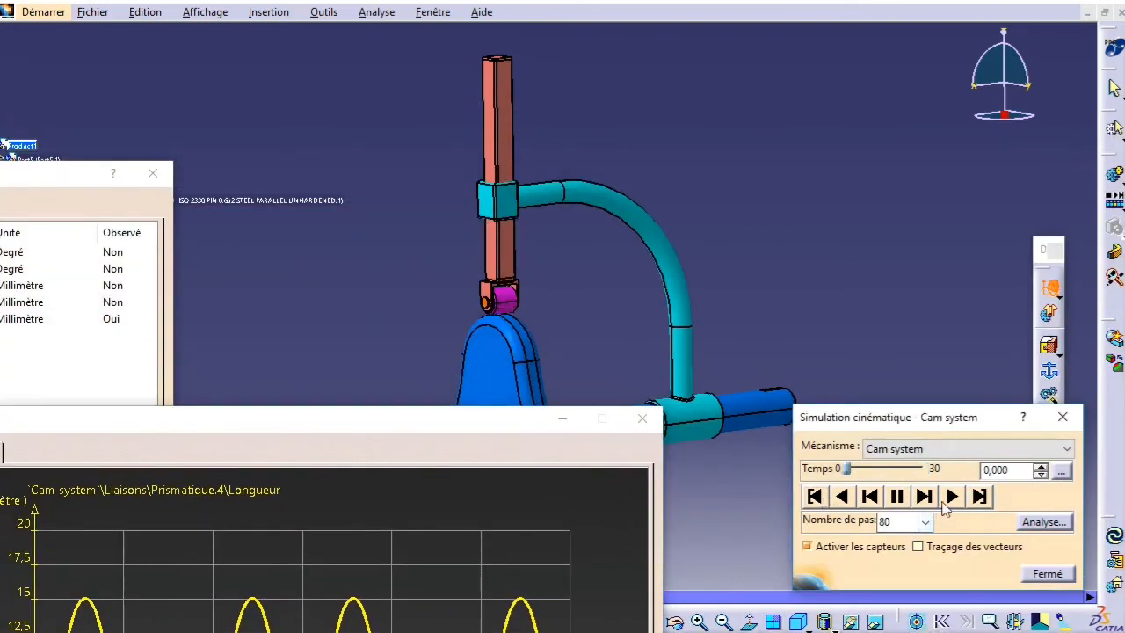
click(951, 497)
drag(378, 413, 955, 138)
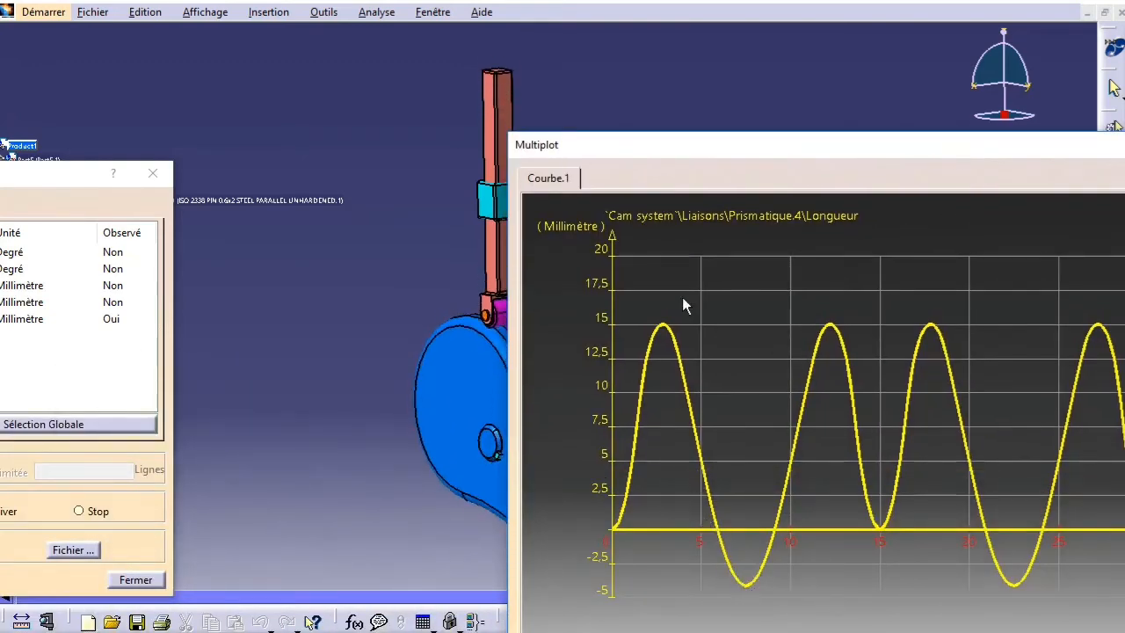
drag(694, 151, 179, 263)
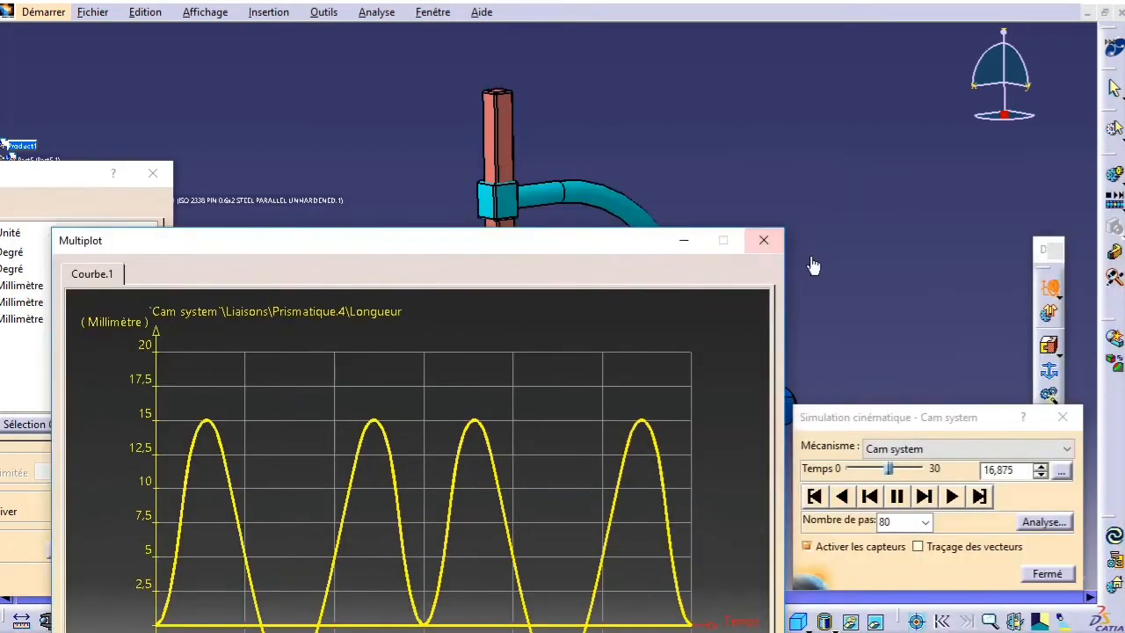
Step: Close the graph and simulation, and reset the Cam system mechanism to its state before the last simulation
click(763, 239)
click(1047, 572)
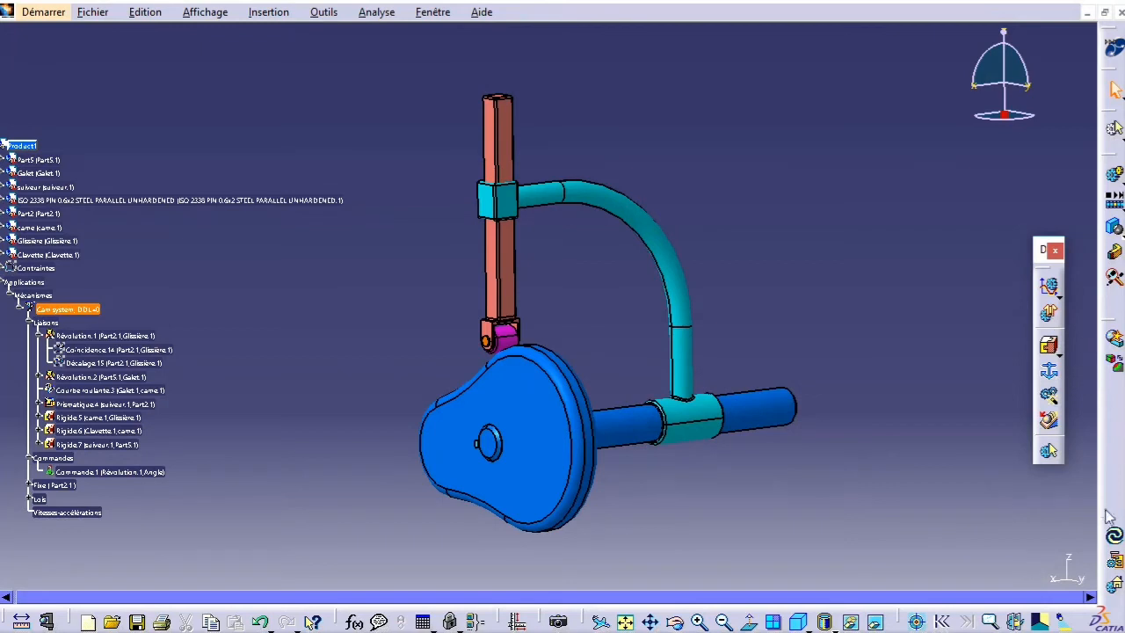
click(1115, 588)
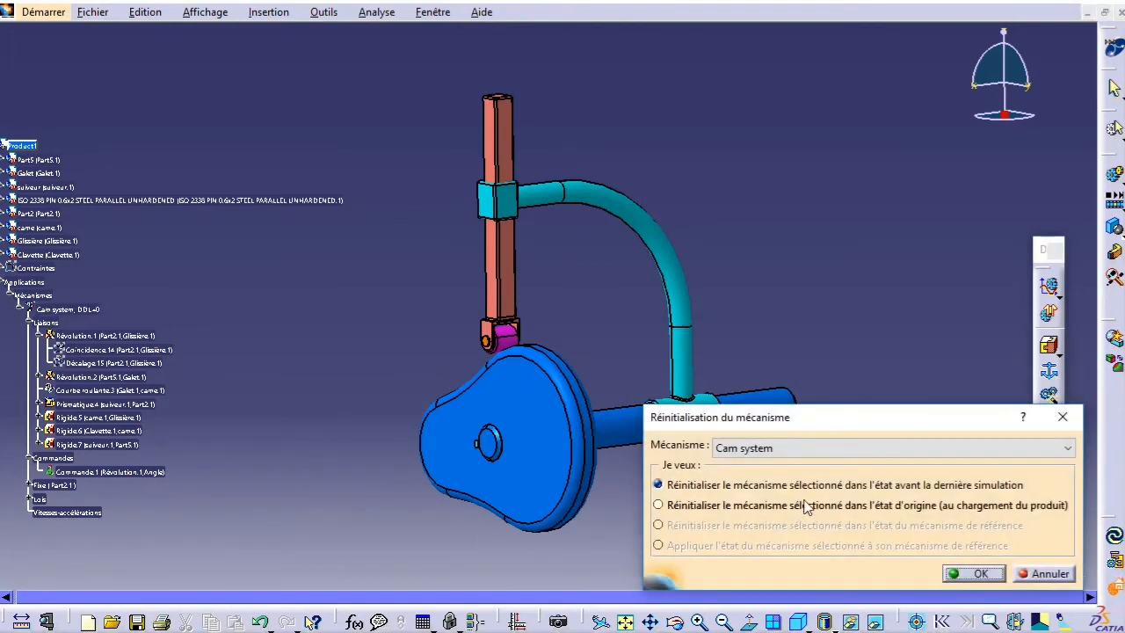
click(975, 574)
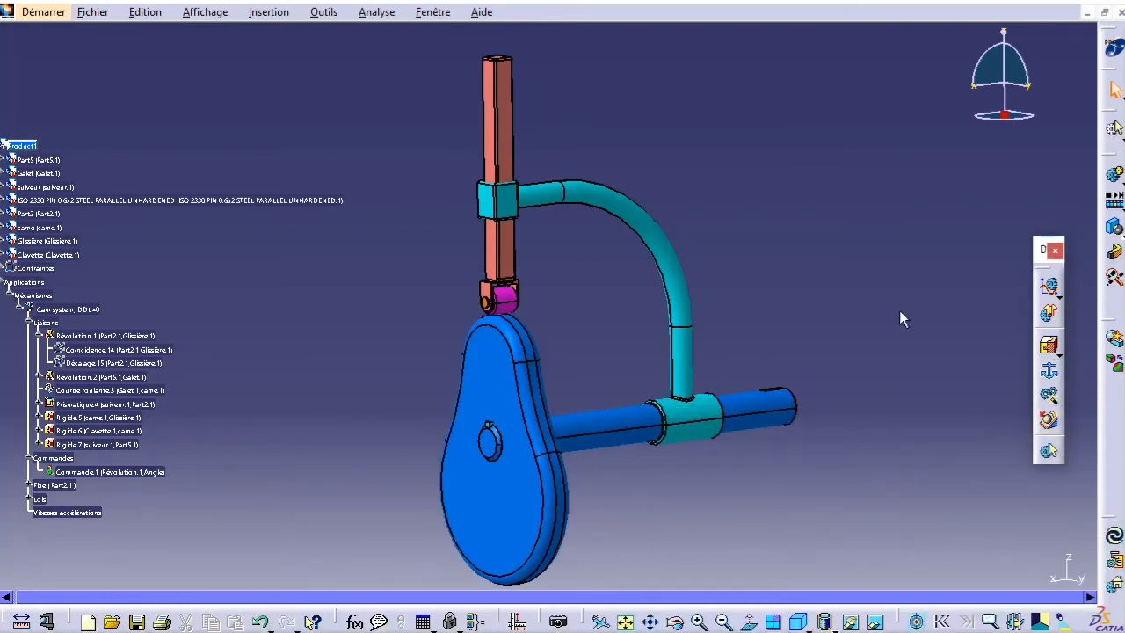
Step: Play the kinematic simulation of the Cam system through its full duration without sensors and rewind it to the start
click(1049, 286)
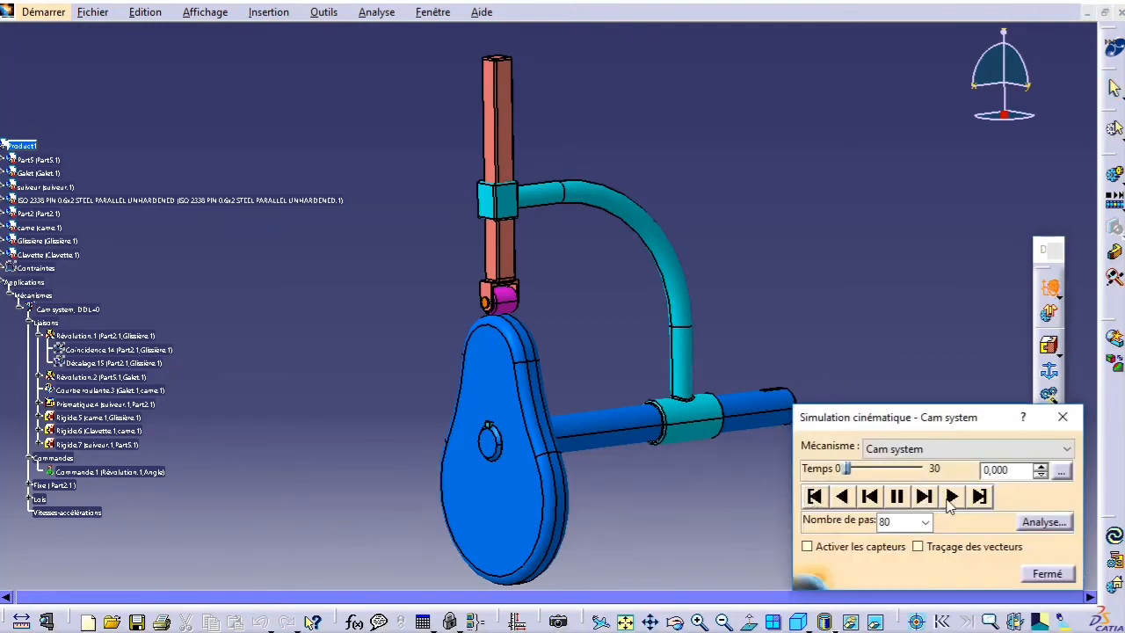
click(950, 497)
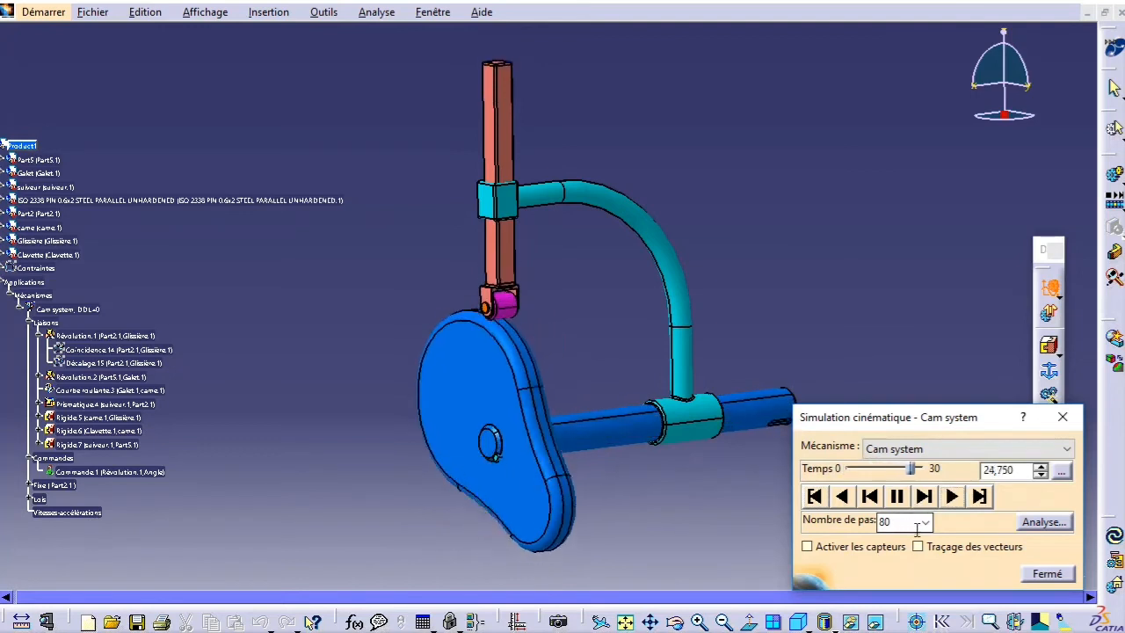
click(814, 496)
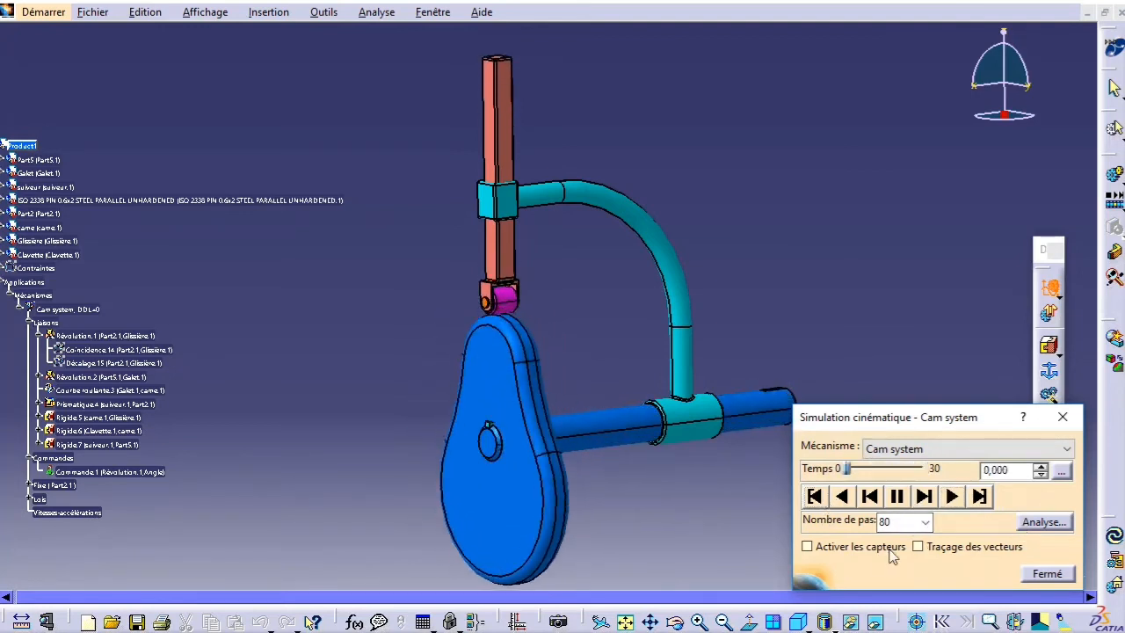
Step: Activate the simulation sensors with only the Prismatique.4 length observed, and run the cam simulation
click(889, 548)
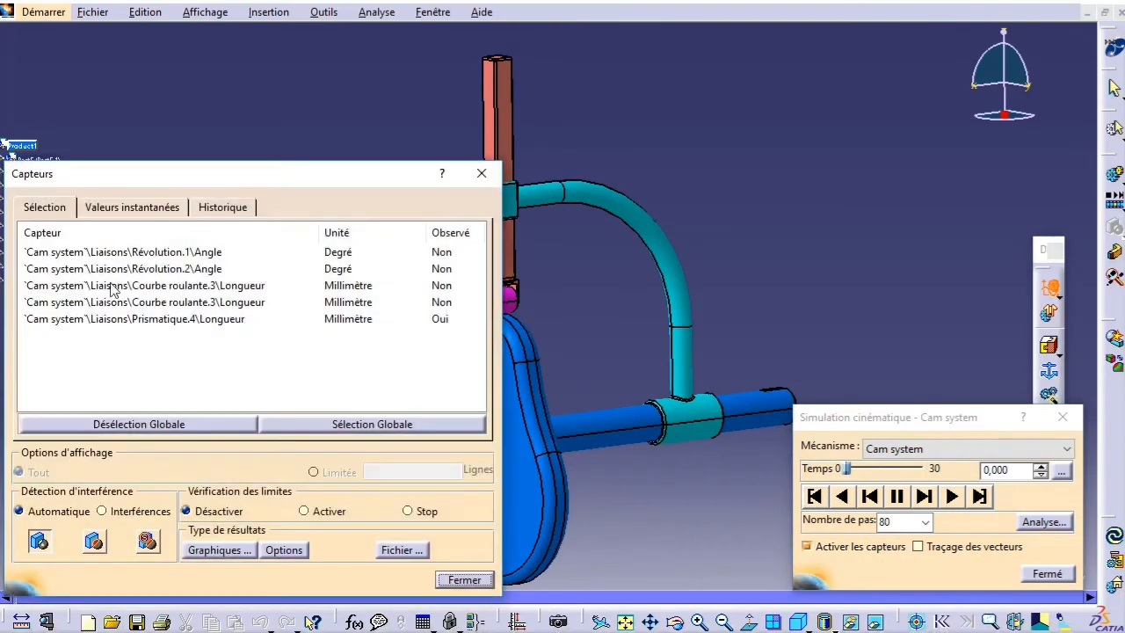
click(162, 322)
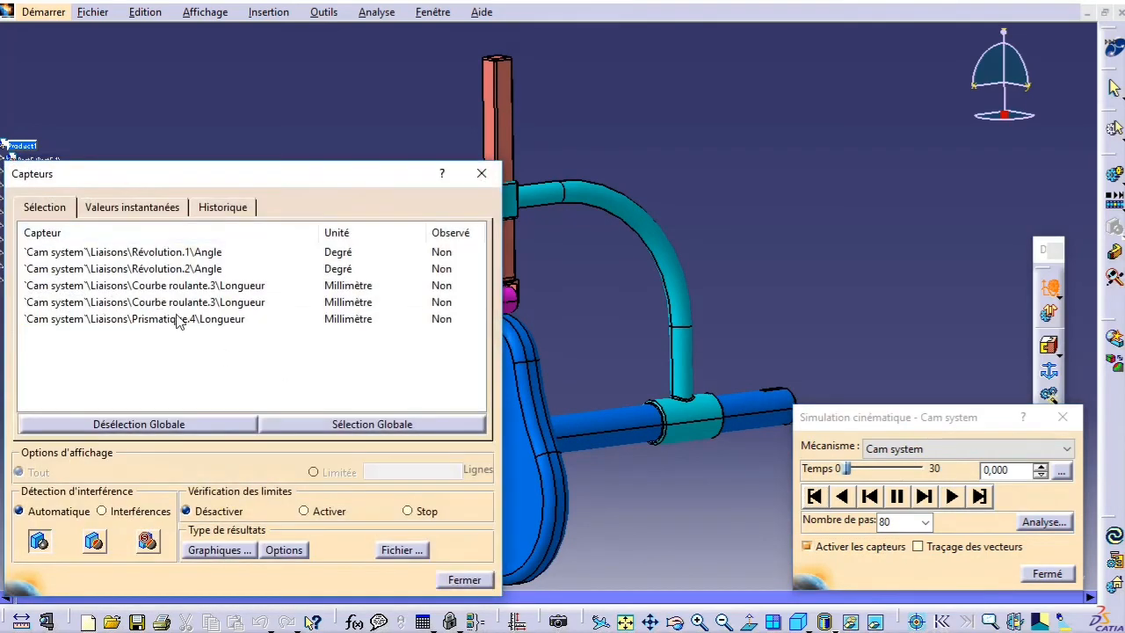
click(218, 550)
click(654, 367)
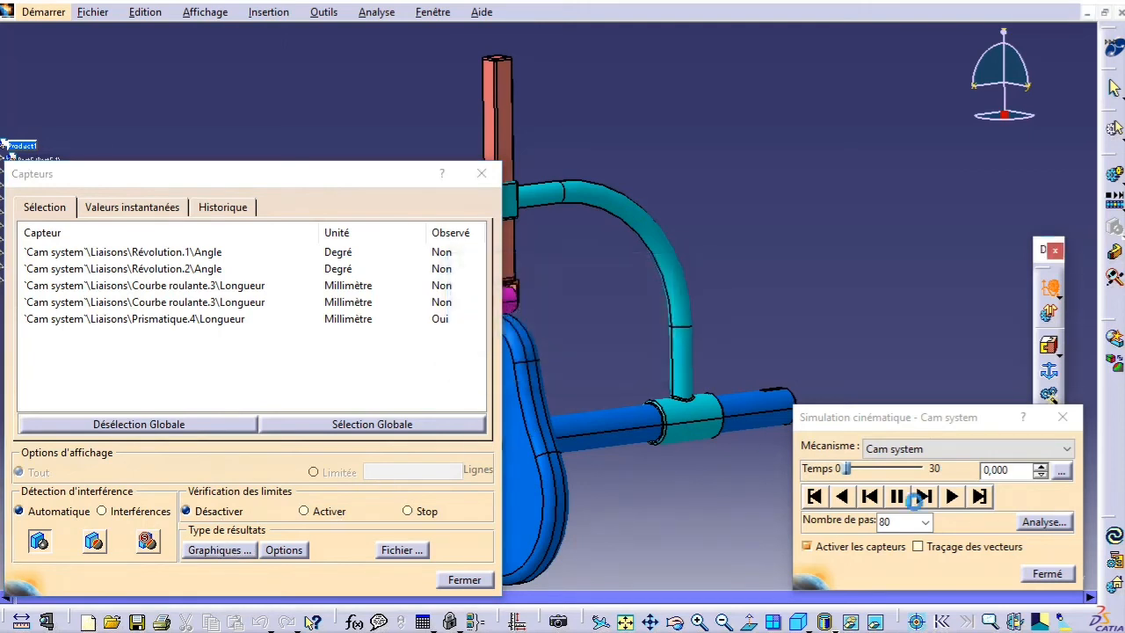
click(951, 497)
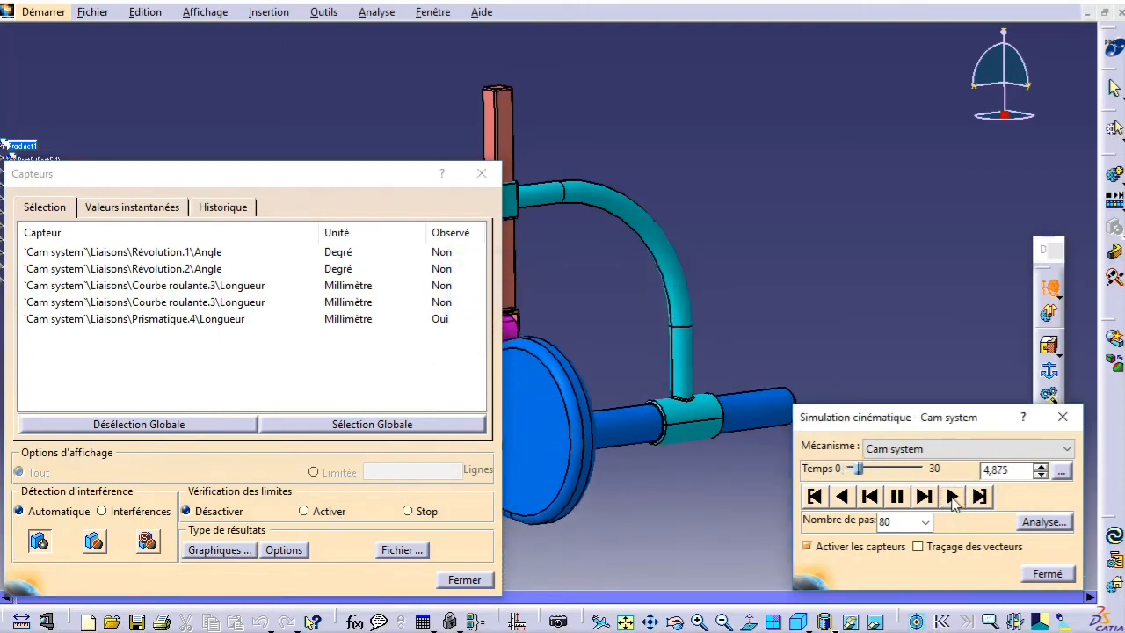
Step: Plot the Prismatique.4 length against time, examine the follower displacement curve, and close the graph
drag(335, 181, 220, 249)
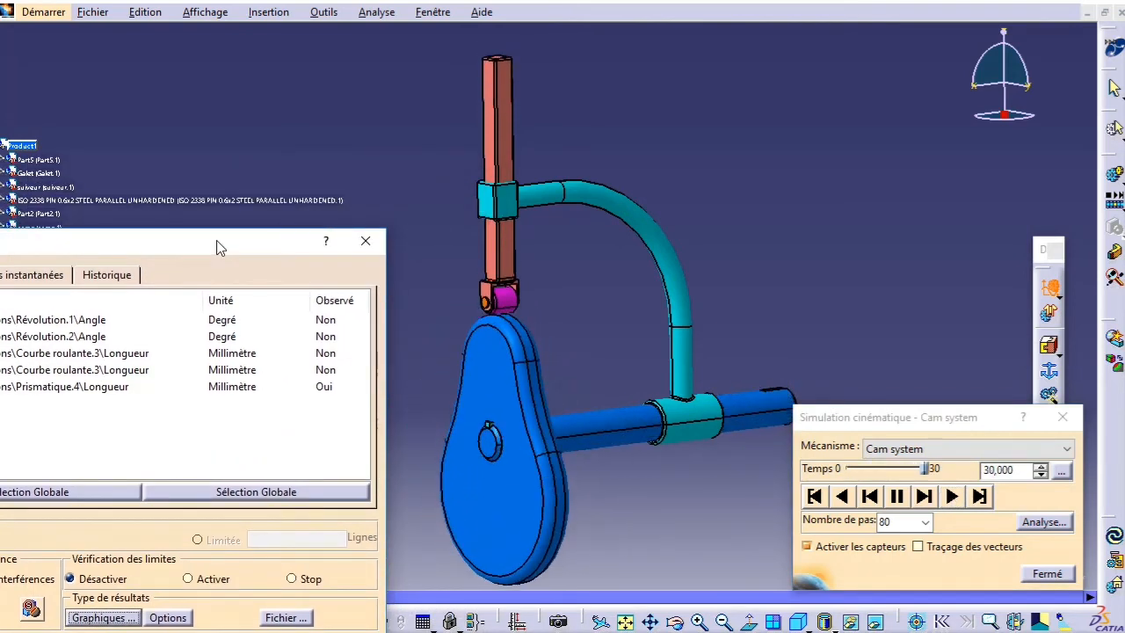
click(117, 620)
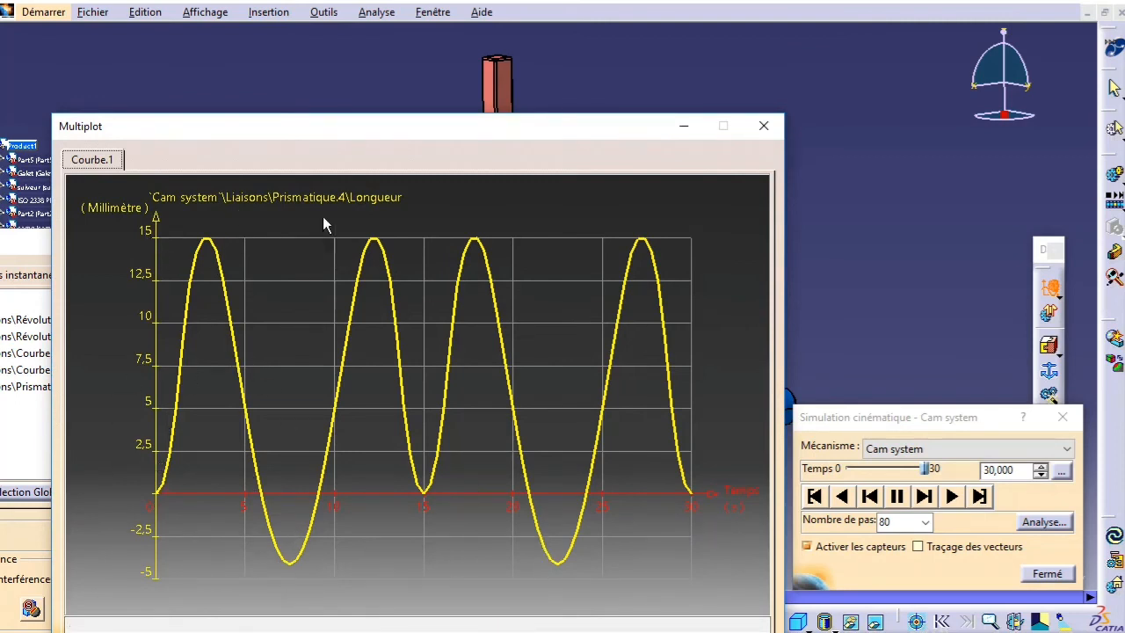
drag(393, 138, 422, 174)
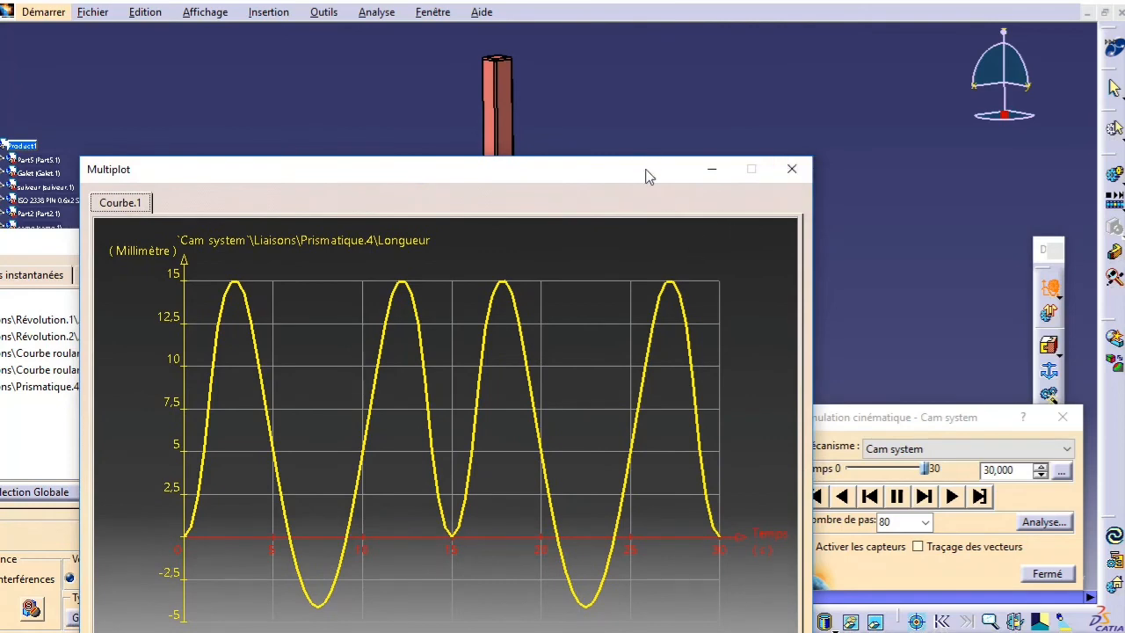
drag(646, 176, 601, 140)
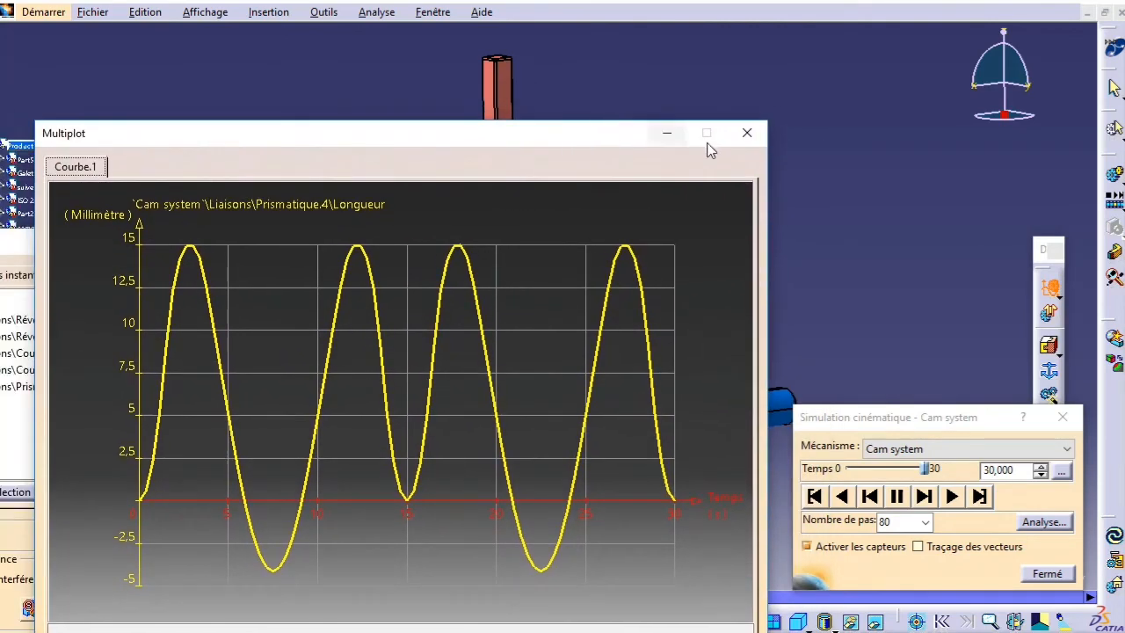
click(747, 133)
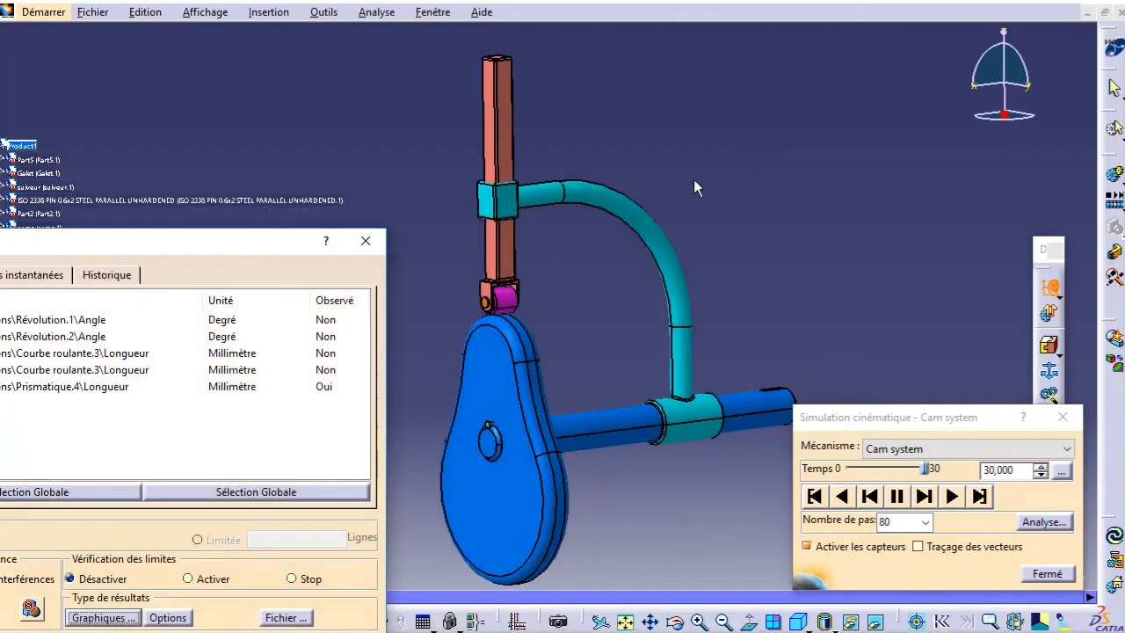
Step: Rewind the simulation to the start and observe the Révolution.1 angle sensor in addition to the Prismatique.4 length
click(815, 497)
drag(255, 249, 453, 241)
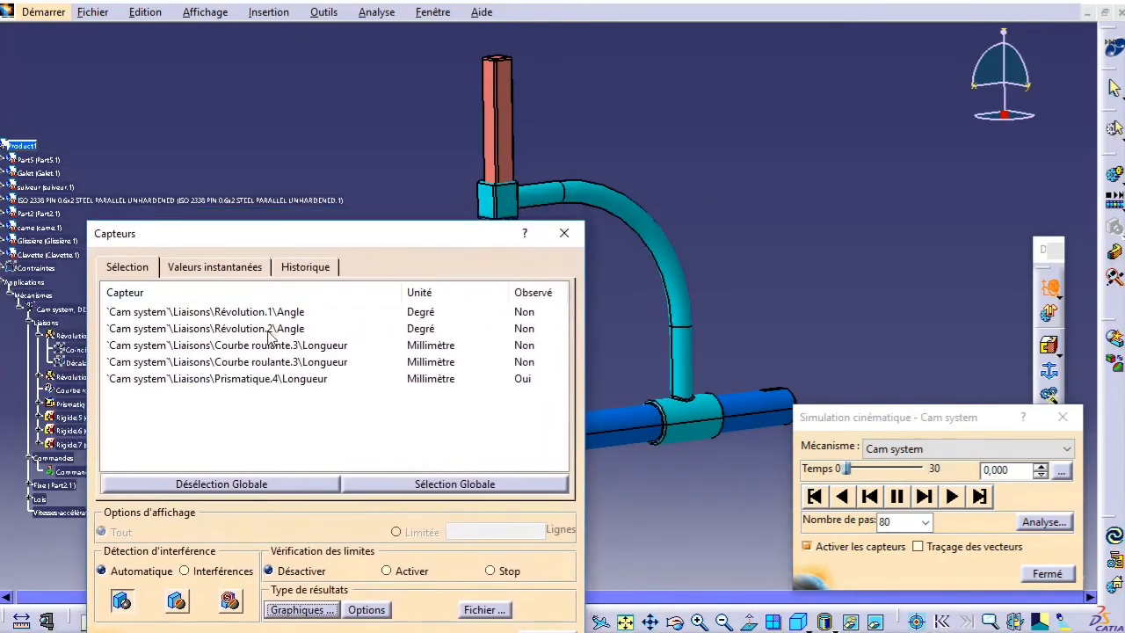
click(268, 331)
click(292, 312)
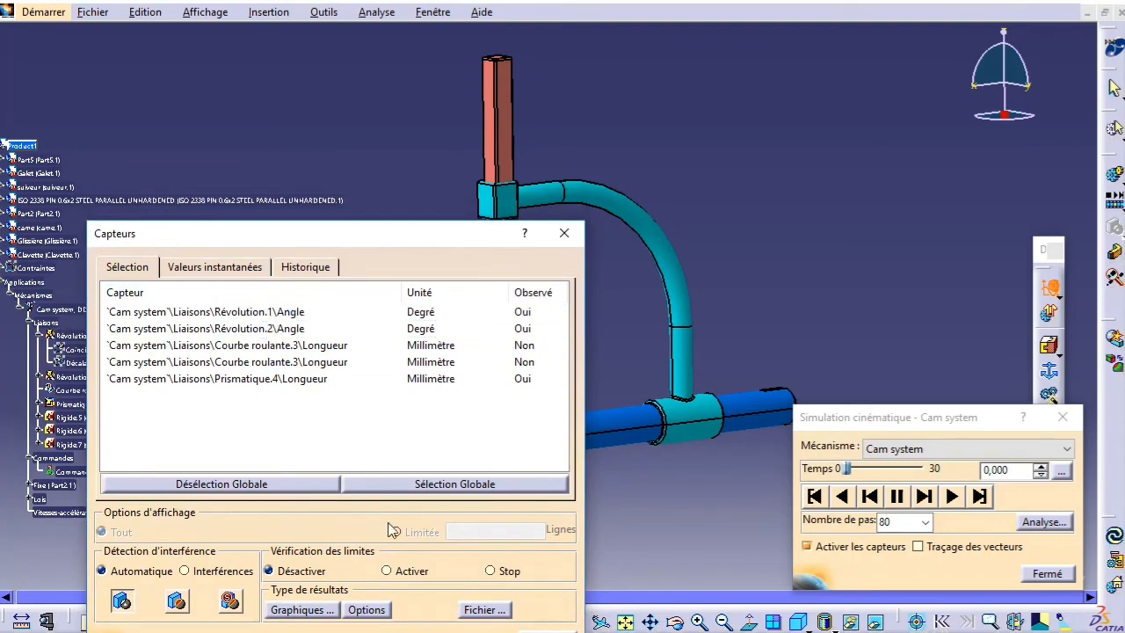
drag(428, 240, 295, 240)
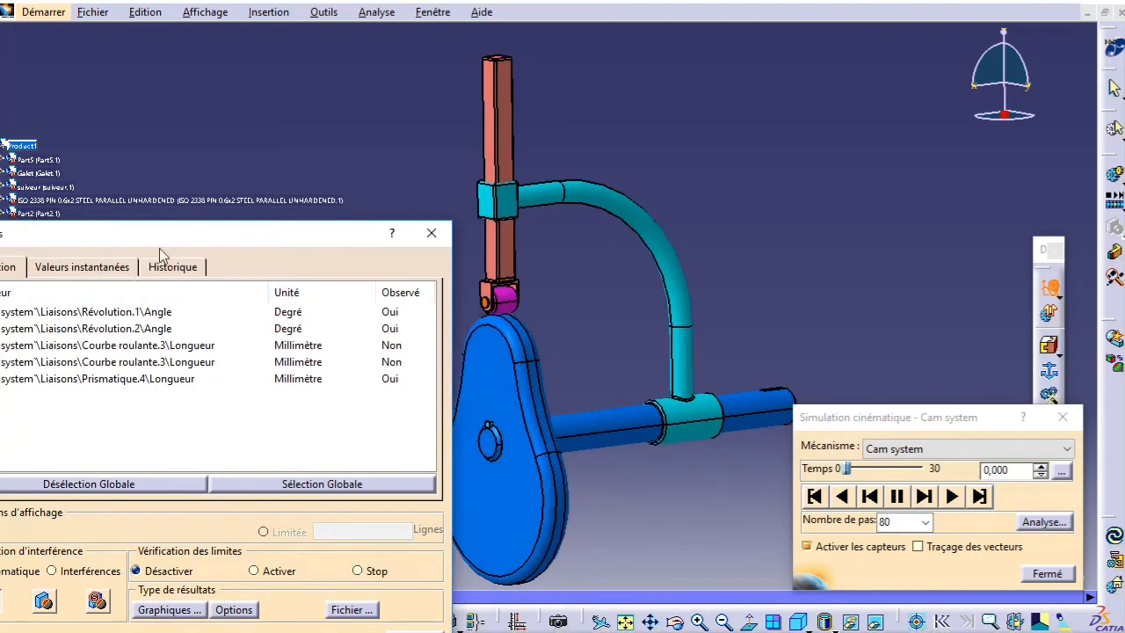
drag(183, 239, 393, 250)
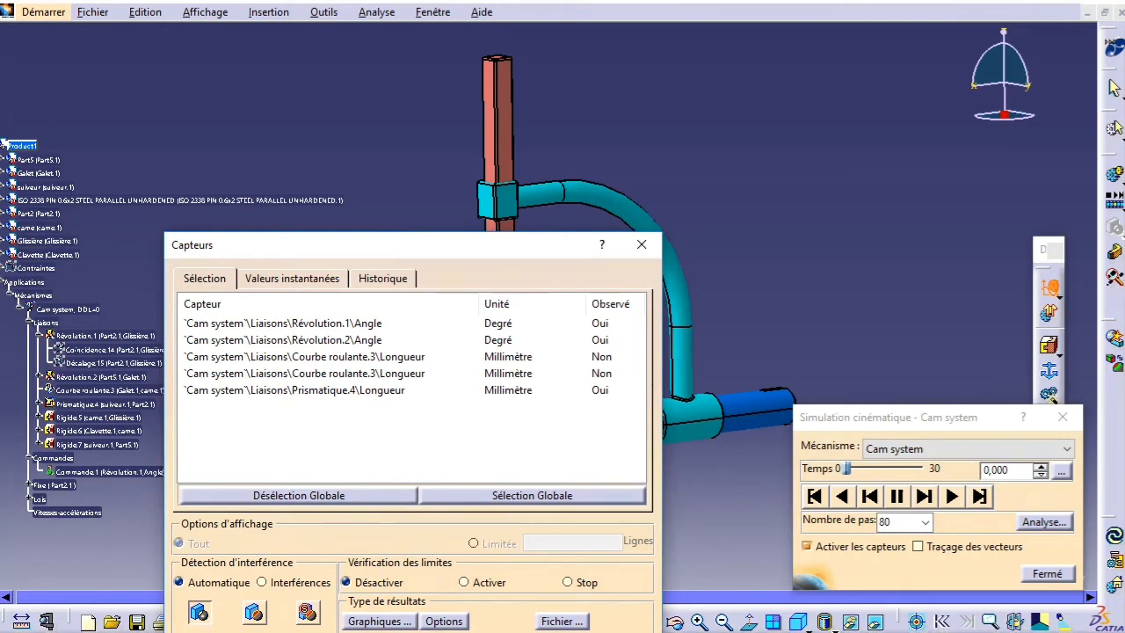
click(293, 342)
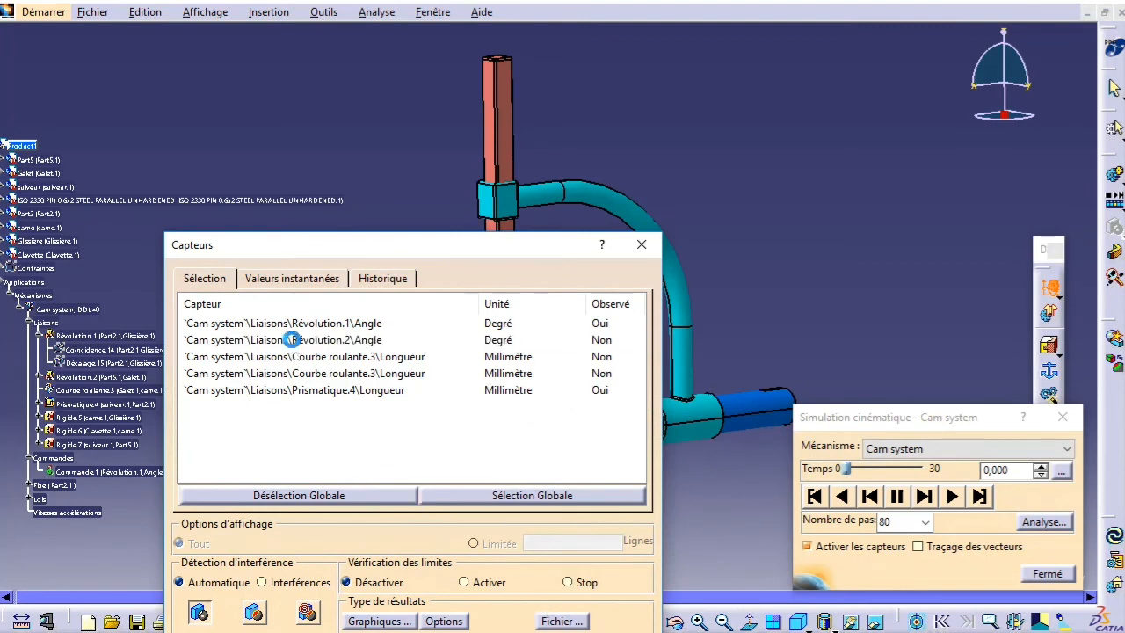
Step: Add a custom curve to the graph options with the Révolution.1 angle as abscissa and the Prismatique.4 length as ordinate
click(441, 622)
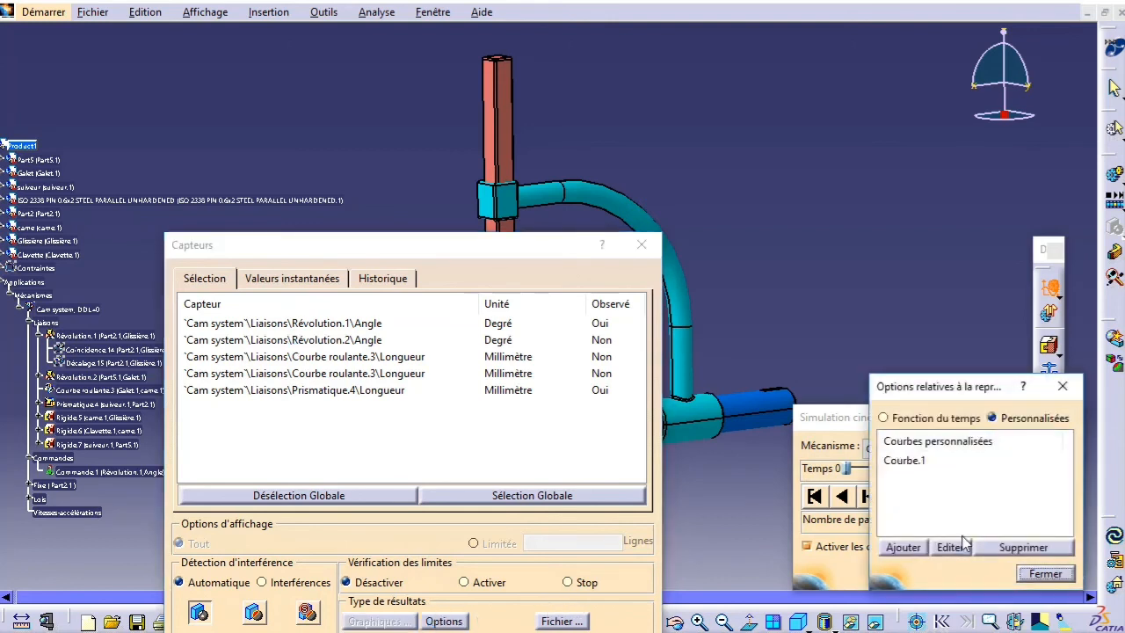
click(901, 547)
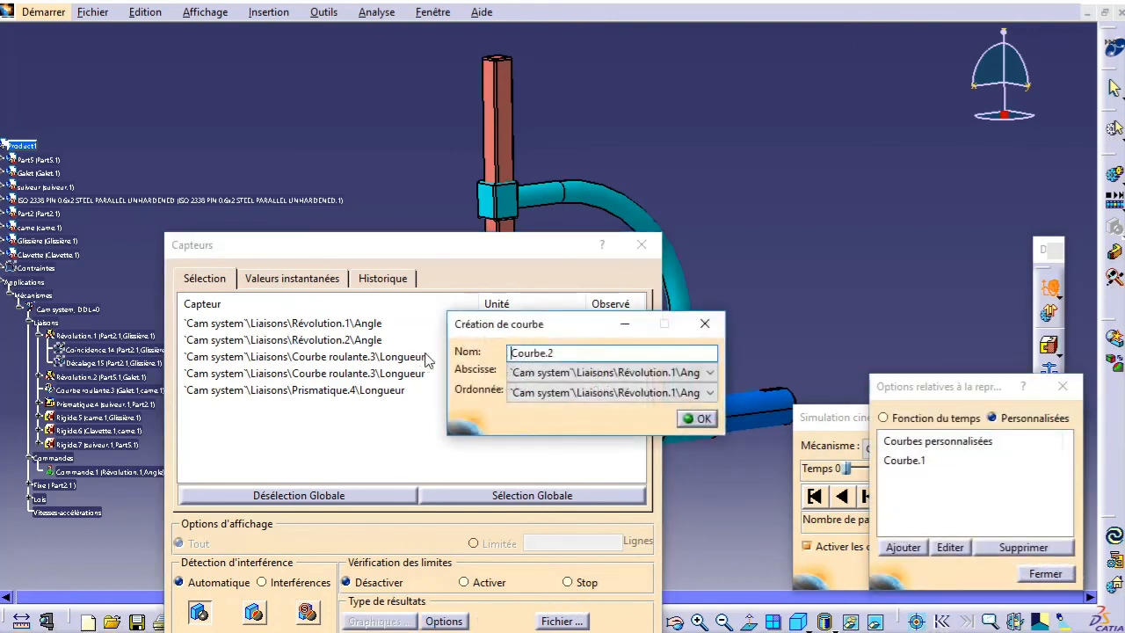
click(615, 377)
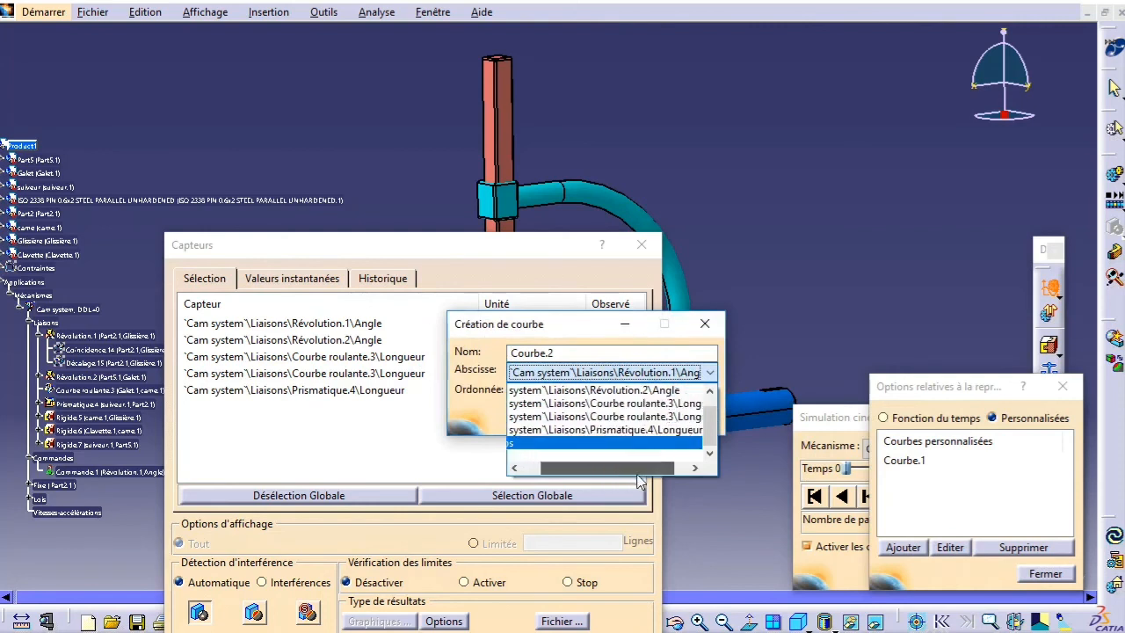
drag(637, 475, 650, 474)
scroll(643, 413, up, 1)
click(619, 395)
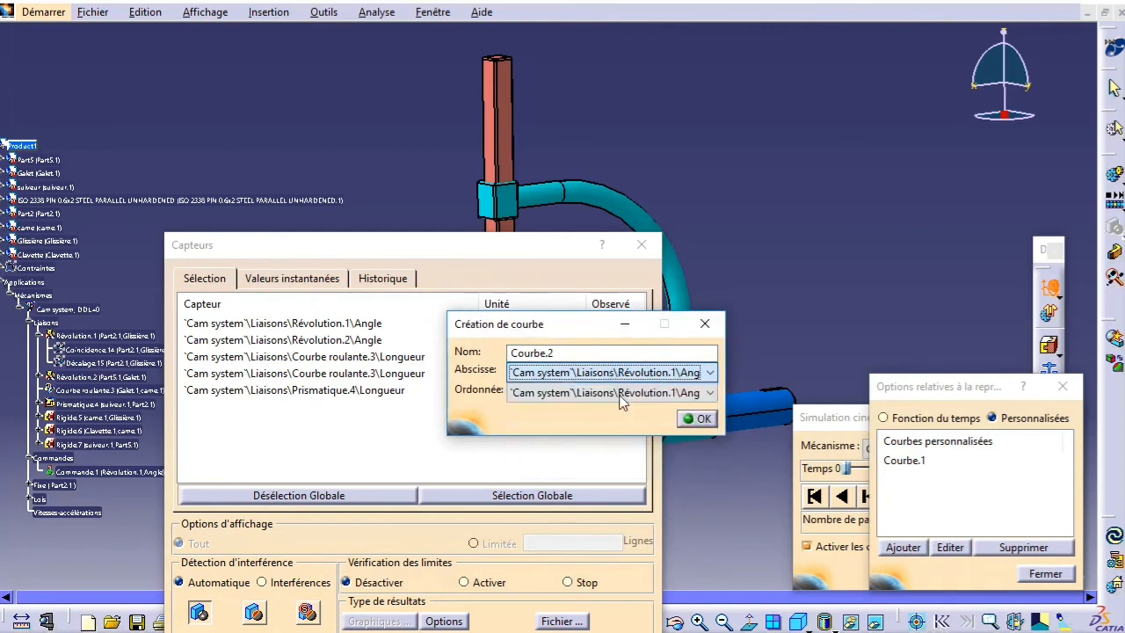
click(615, 393)
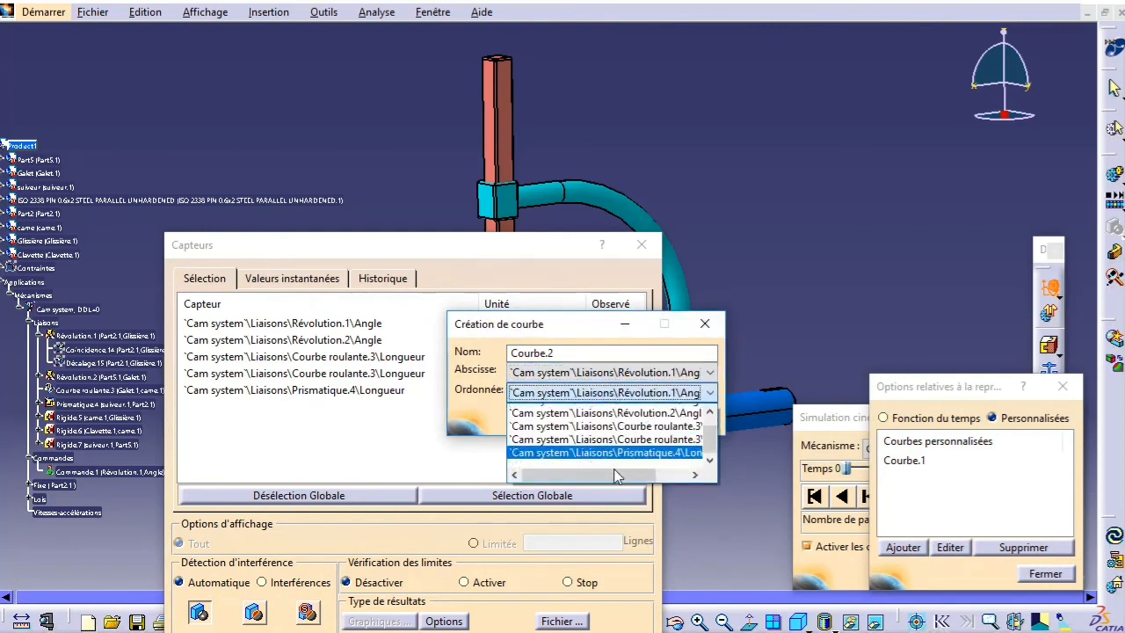
click(625, 453)
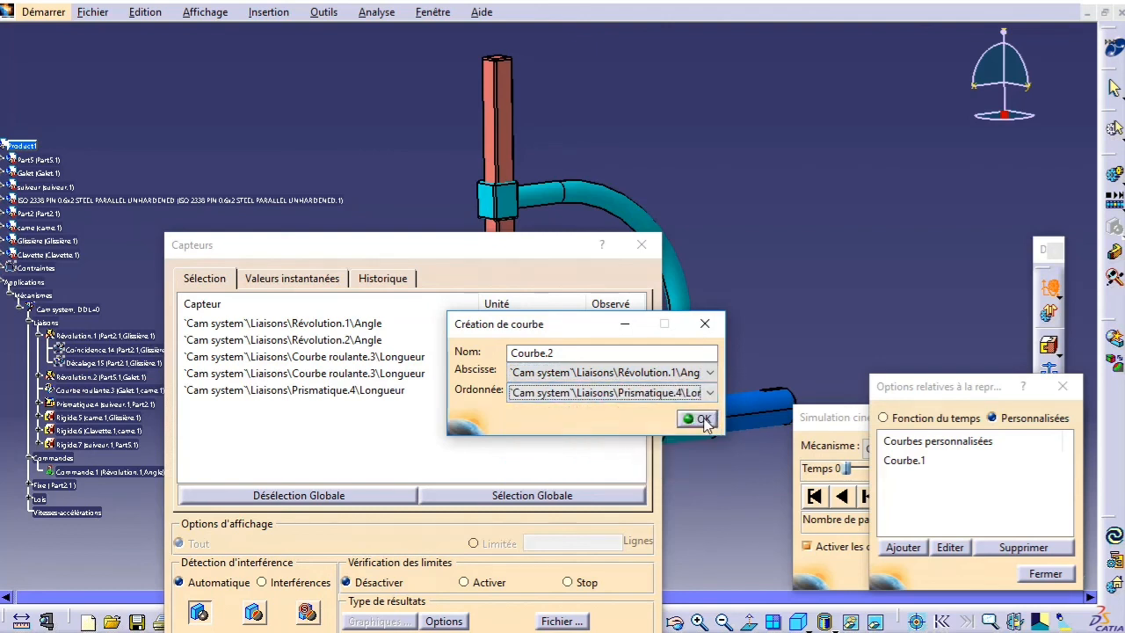
click(700, 419)
click(1044, 574)
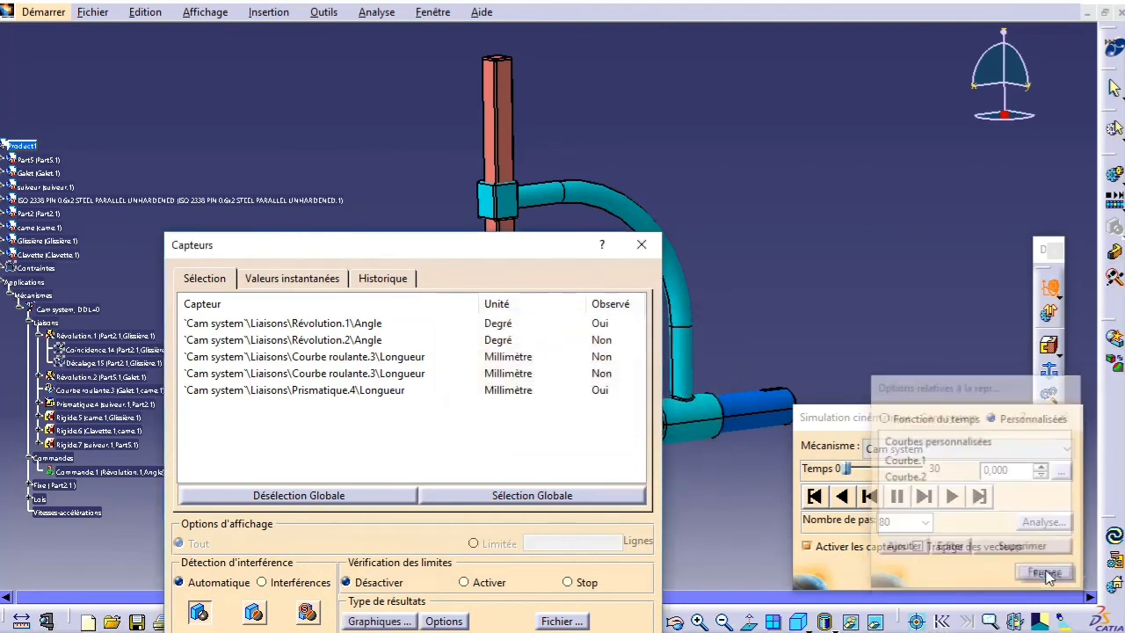
Step: Run the simulation with the sensors active and plot the results, displaying the follower displacement against the cam rotation angle
click(951, 496)
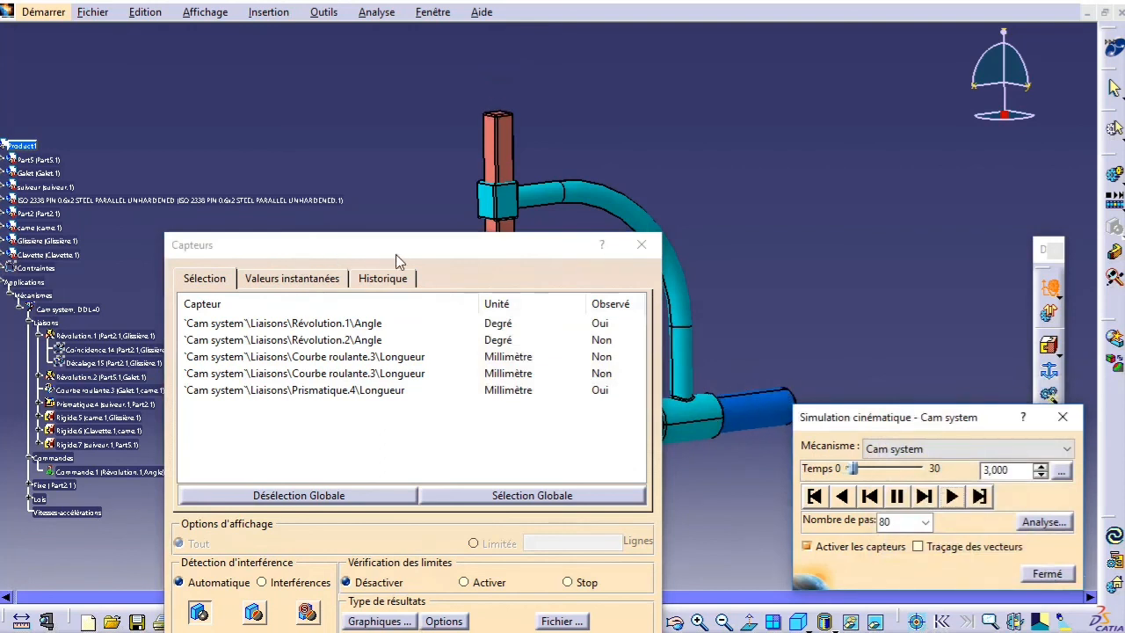
drag(395, 254, 125, 307)
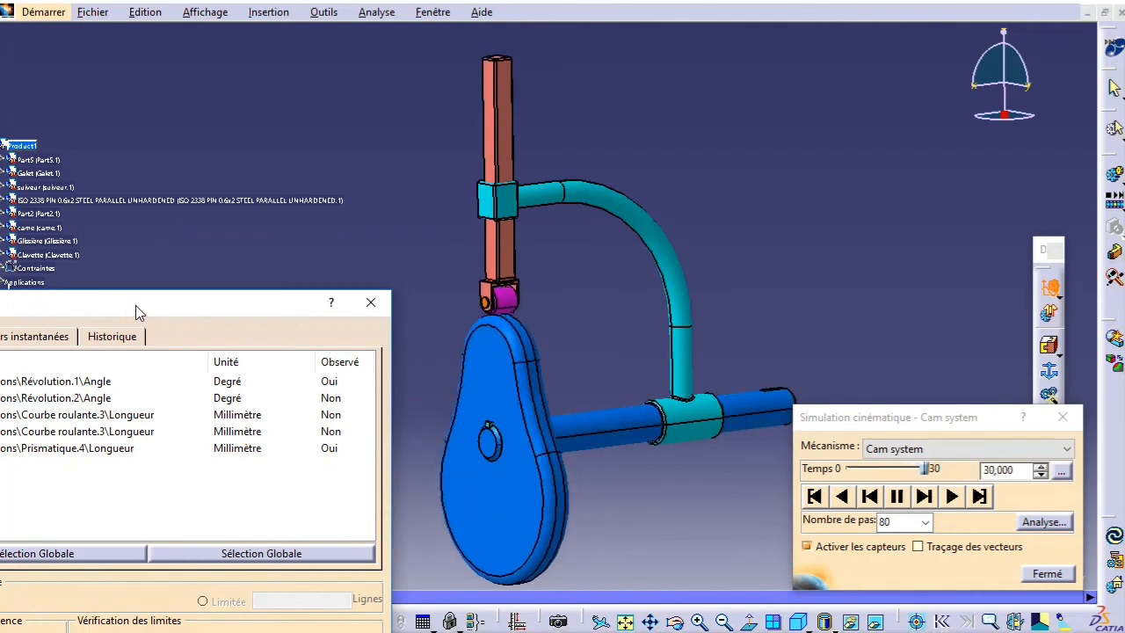
drag(135, 305, 485, 207)
click(460, 582)
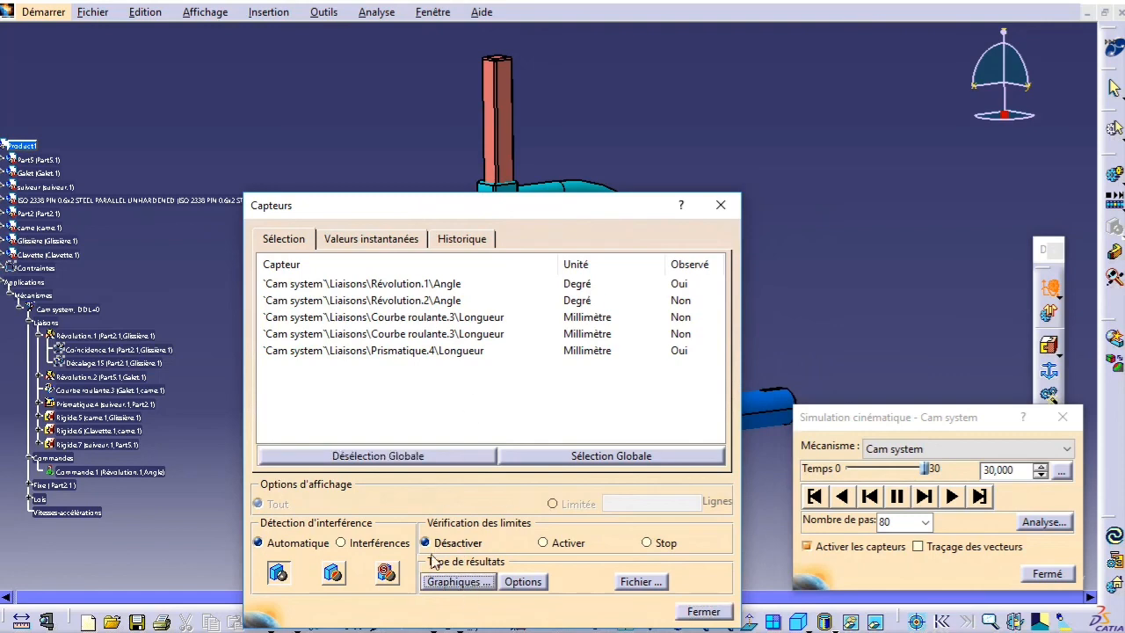
click(457, 584)
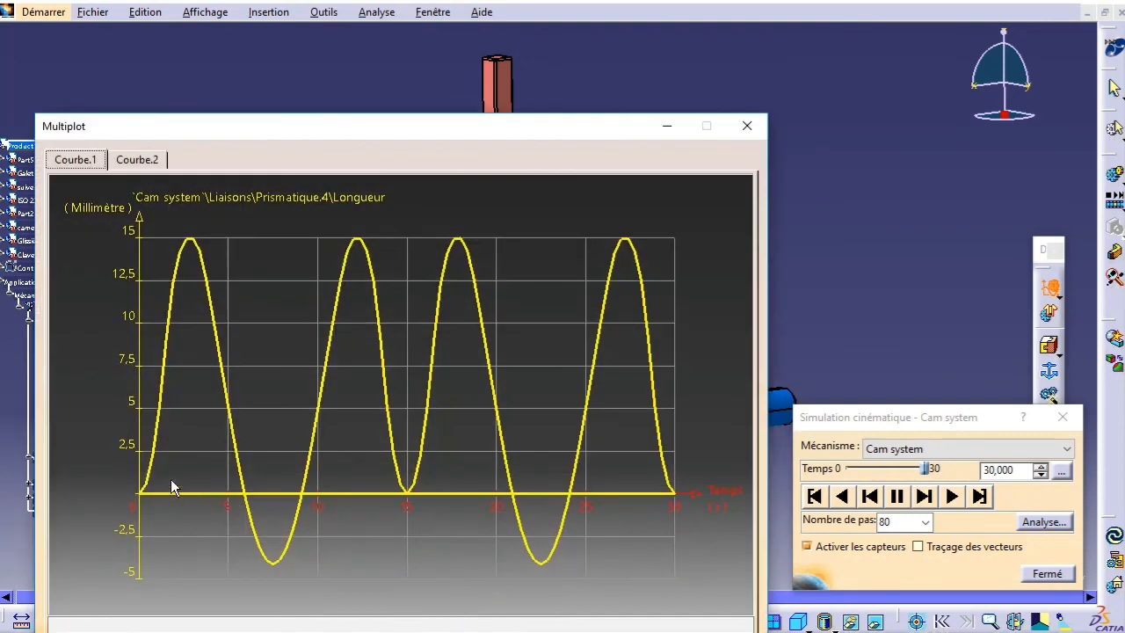
click(140, 160)
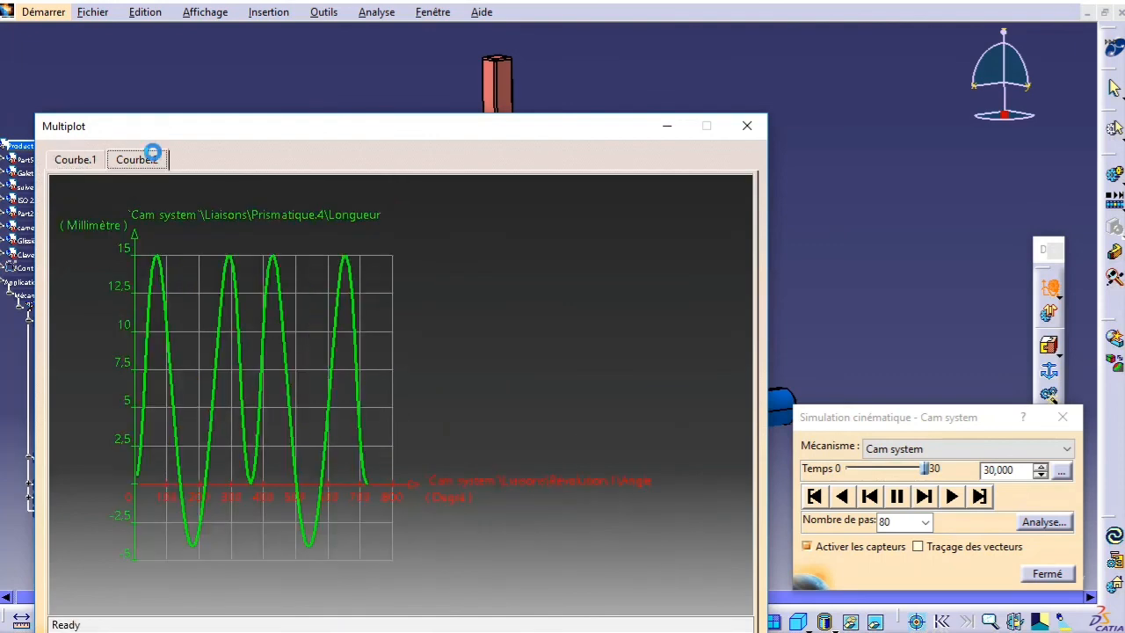